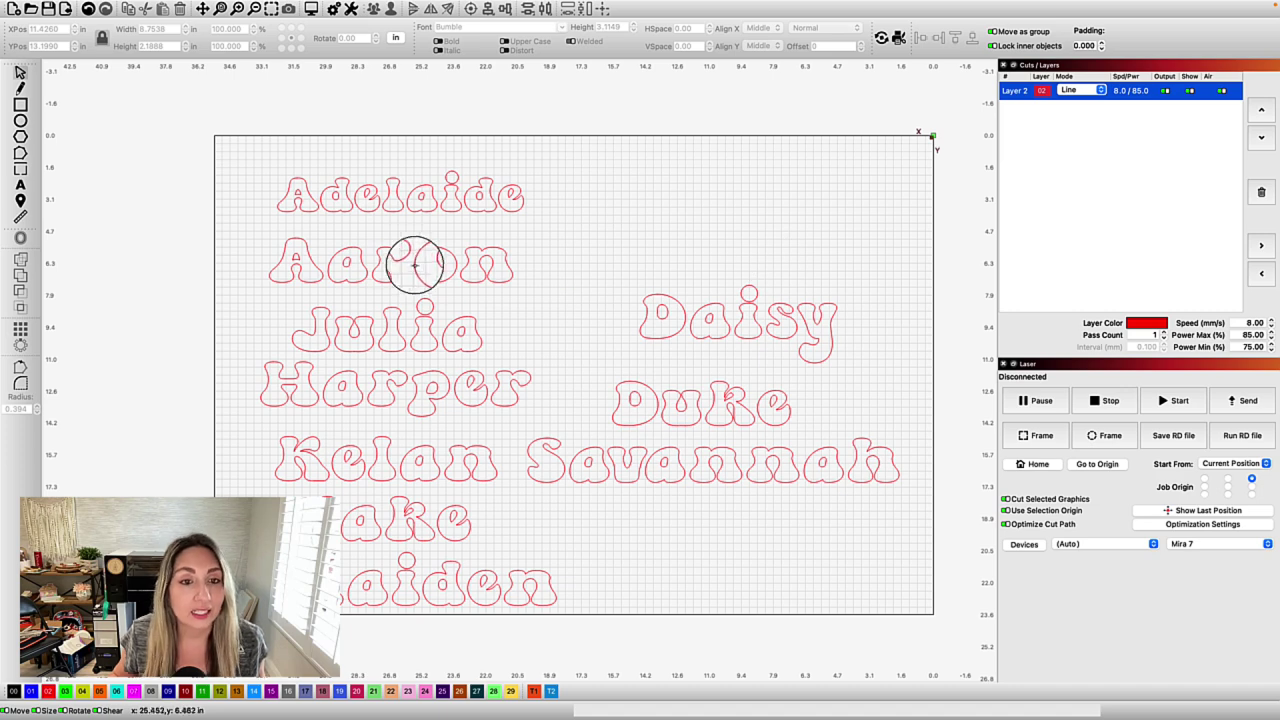
pyautogui.click(408, 258)
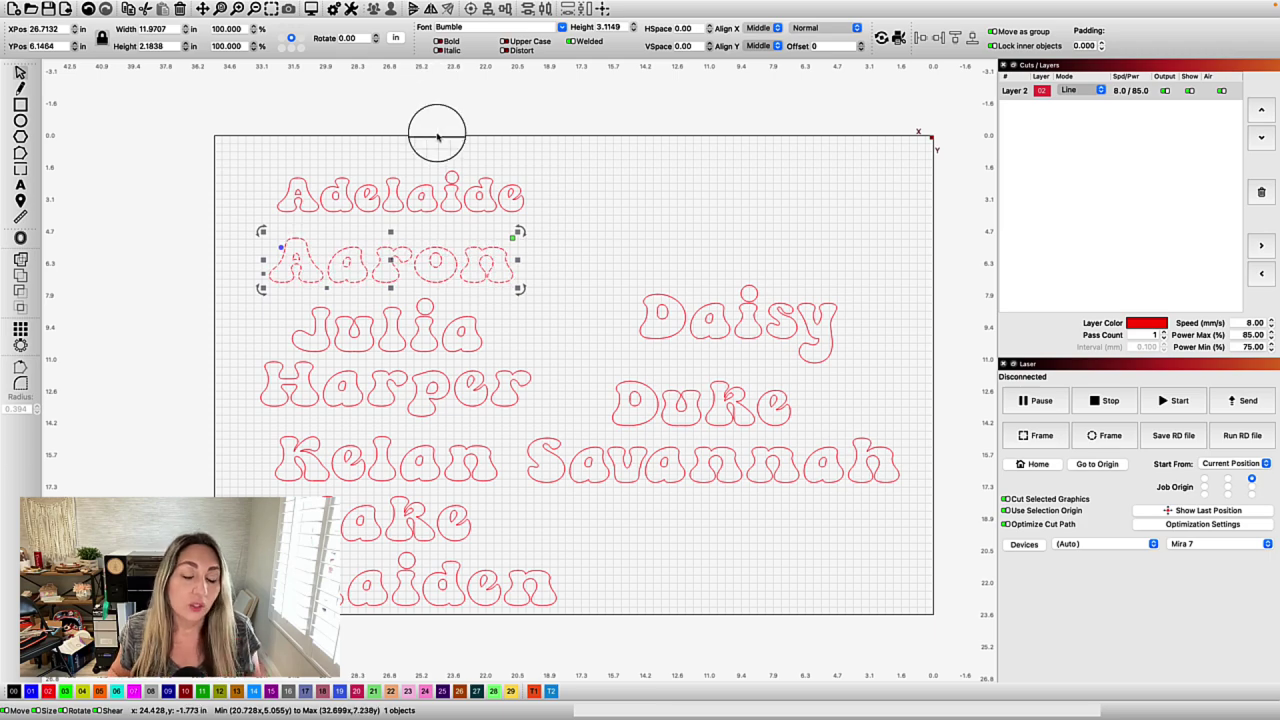
pyautogui.scroll(1, 543, 365)
pyautogui.scroll(3, 543, 365)
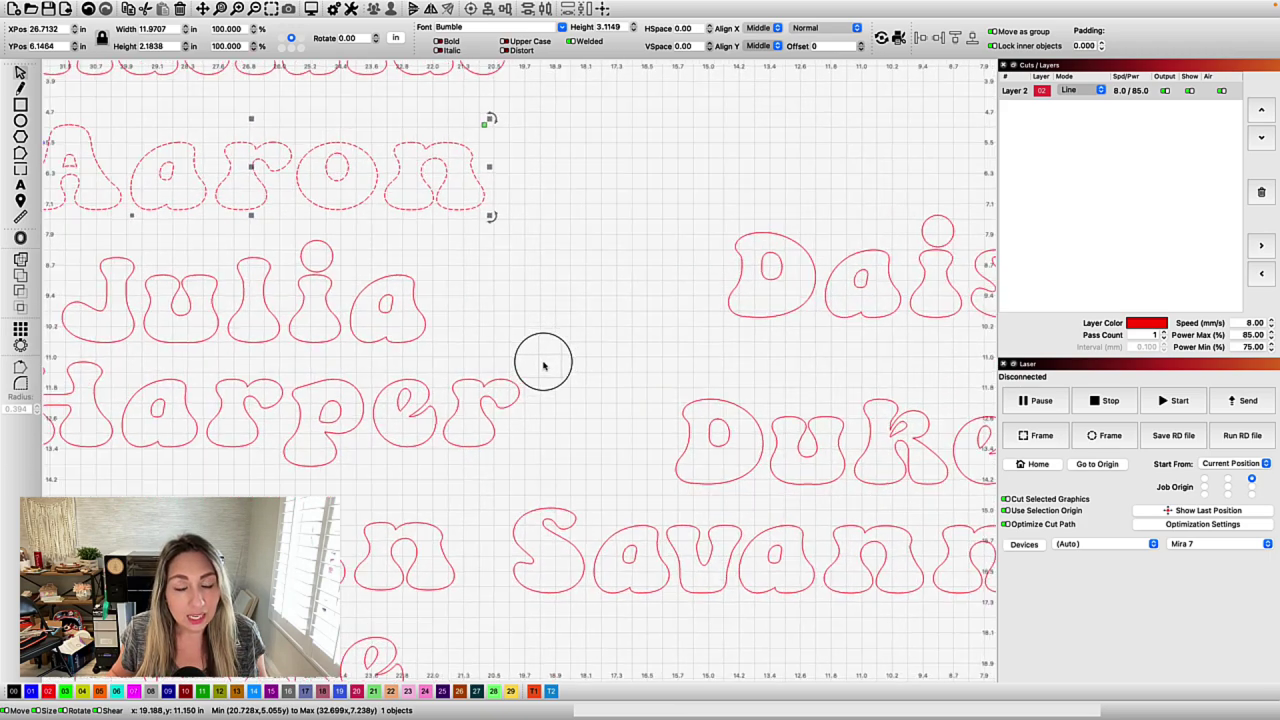
pyautogui.scroll(1, 337, 277)
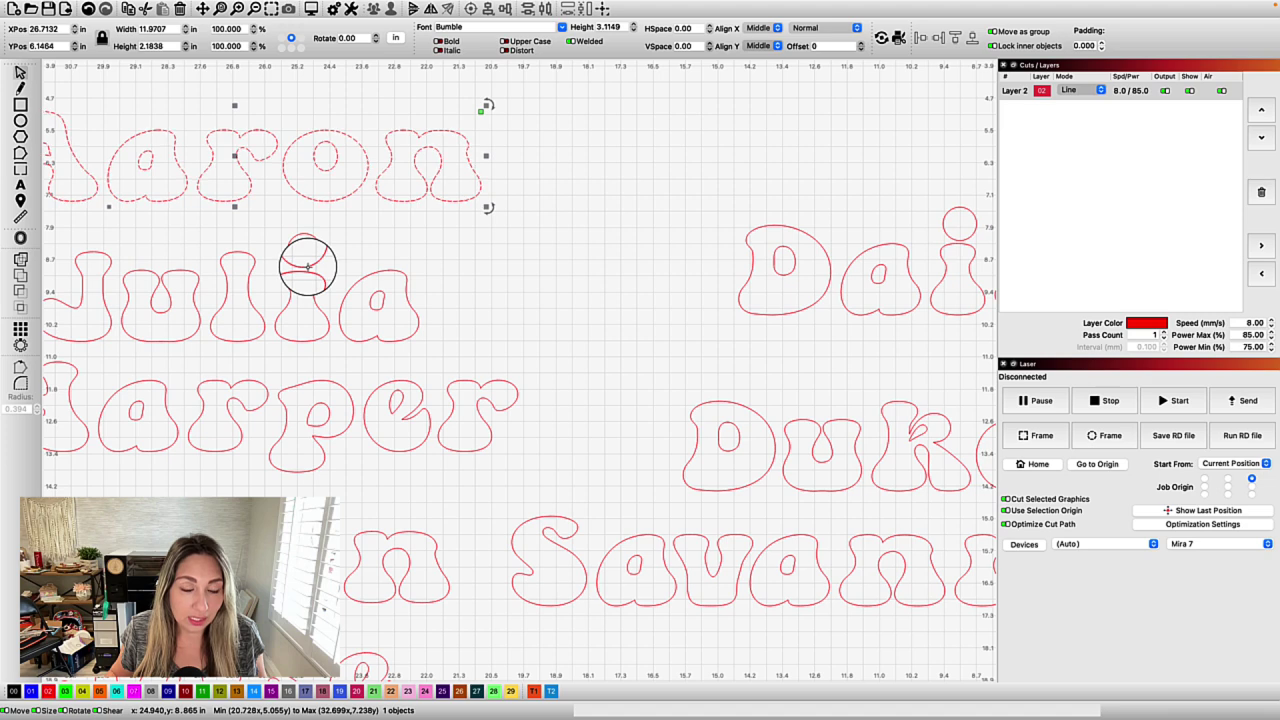
pyautogui.scroll(-2, 305, 268)
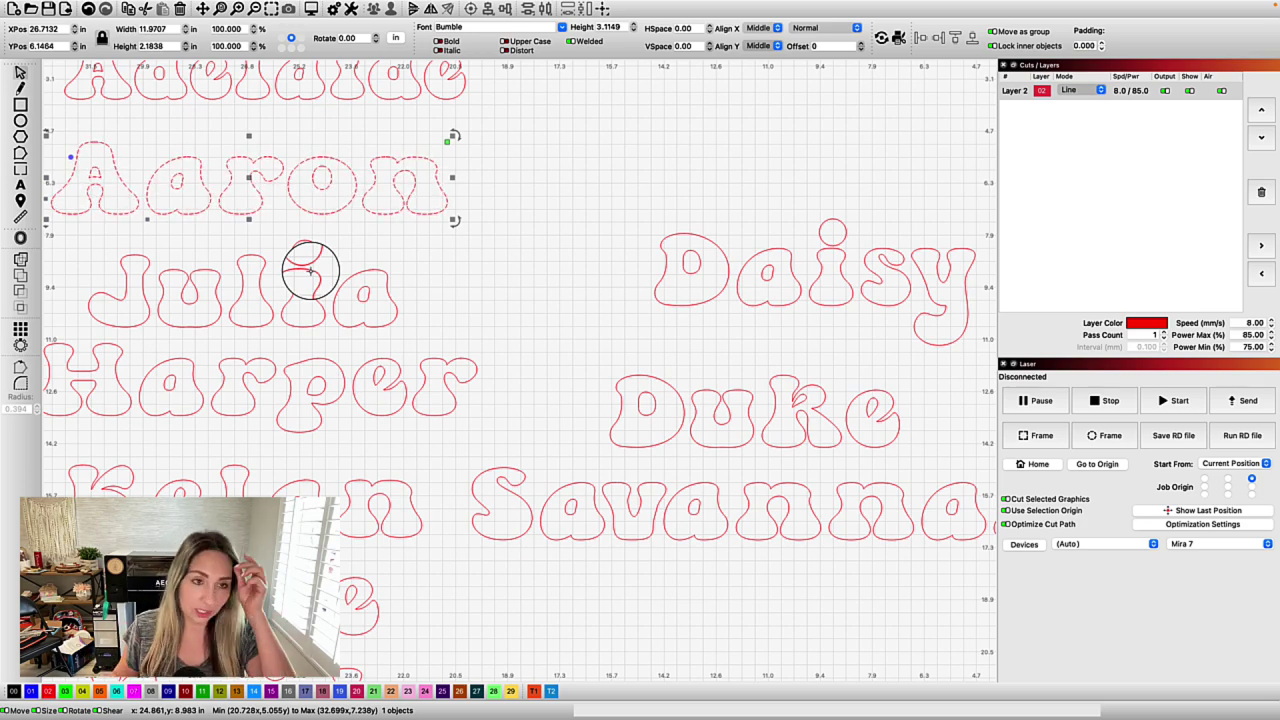
pyautogui.scroll(-5, 310, 270)
pyautogui.click(443, 271)
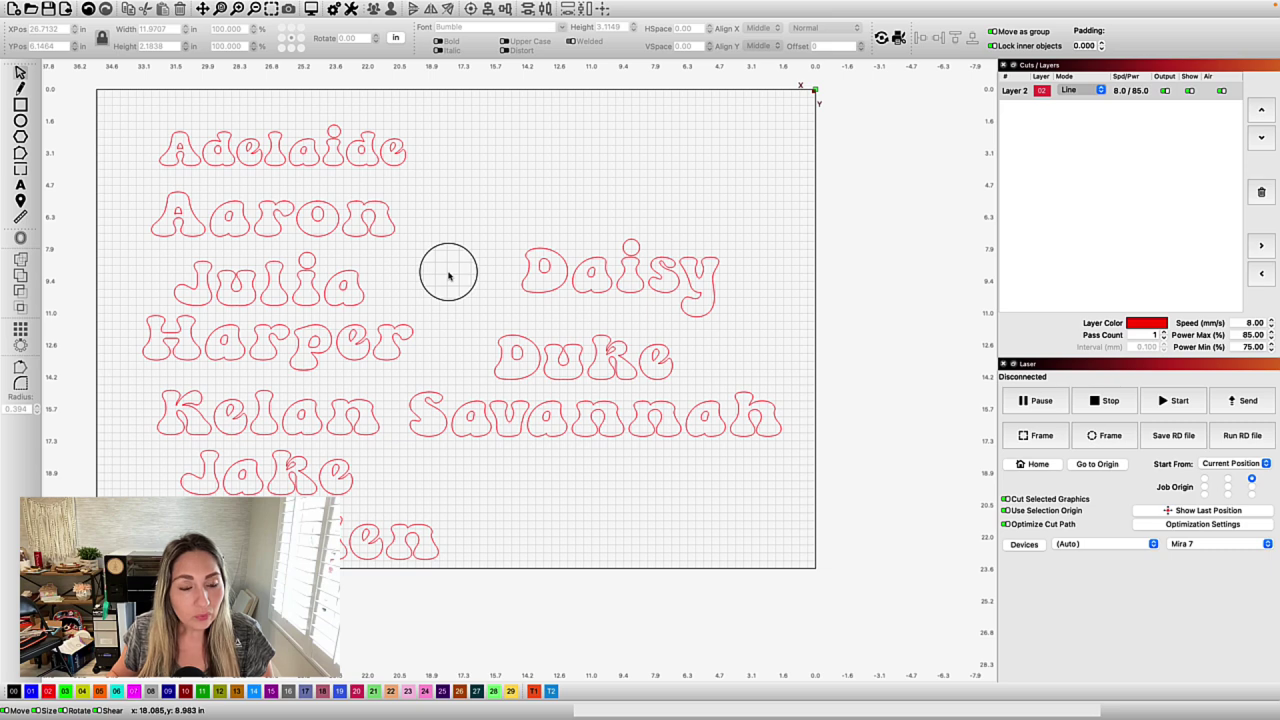
# Step: Draw a rectangle above the topmost name and set its size to 13.5 in wide by 3 in high
pyautogui.scroll(2, 448, 273)
pyautogui.moveTo(448, 273); pyautogui.dragTo(491, 294)
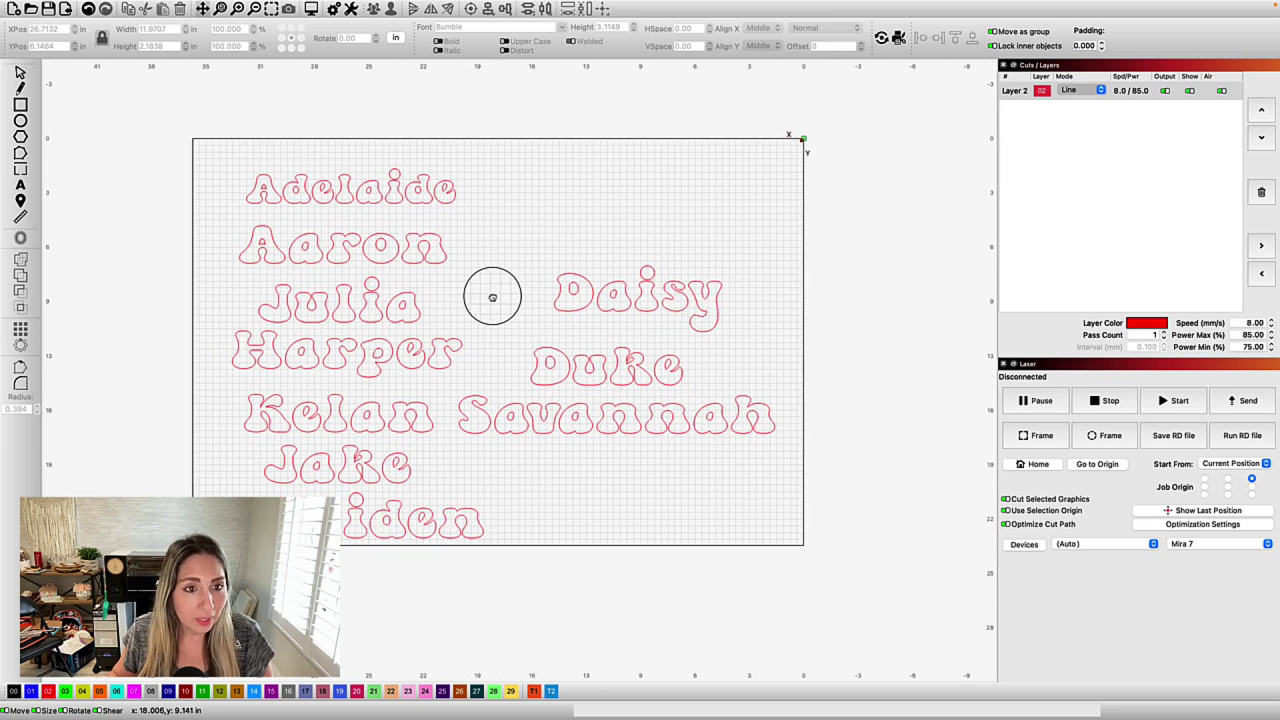
pyautogui.click(19, 104)
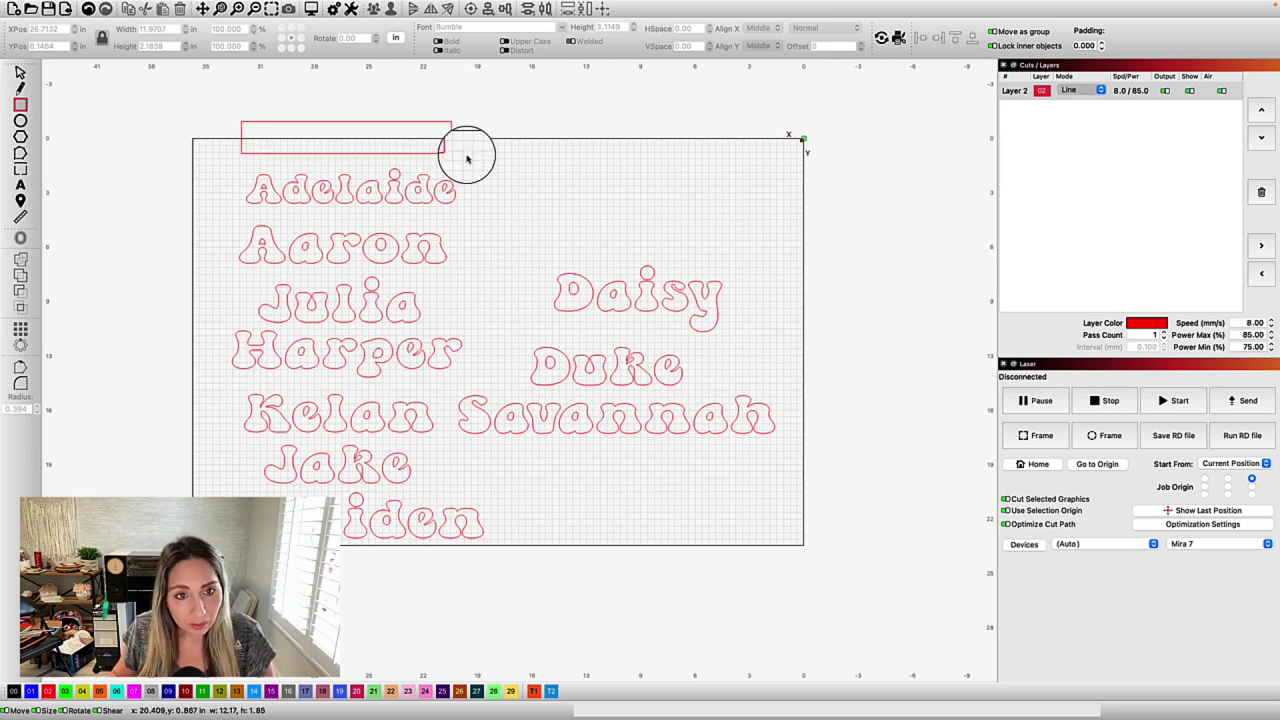
pyautogui.moveTo(466, 156); pyautogui.dragTo(466, 155)
pyautogui.doubleClick(148, 29)
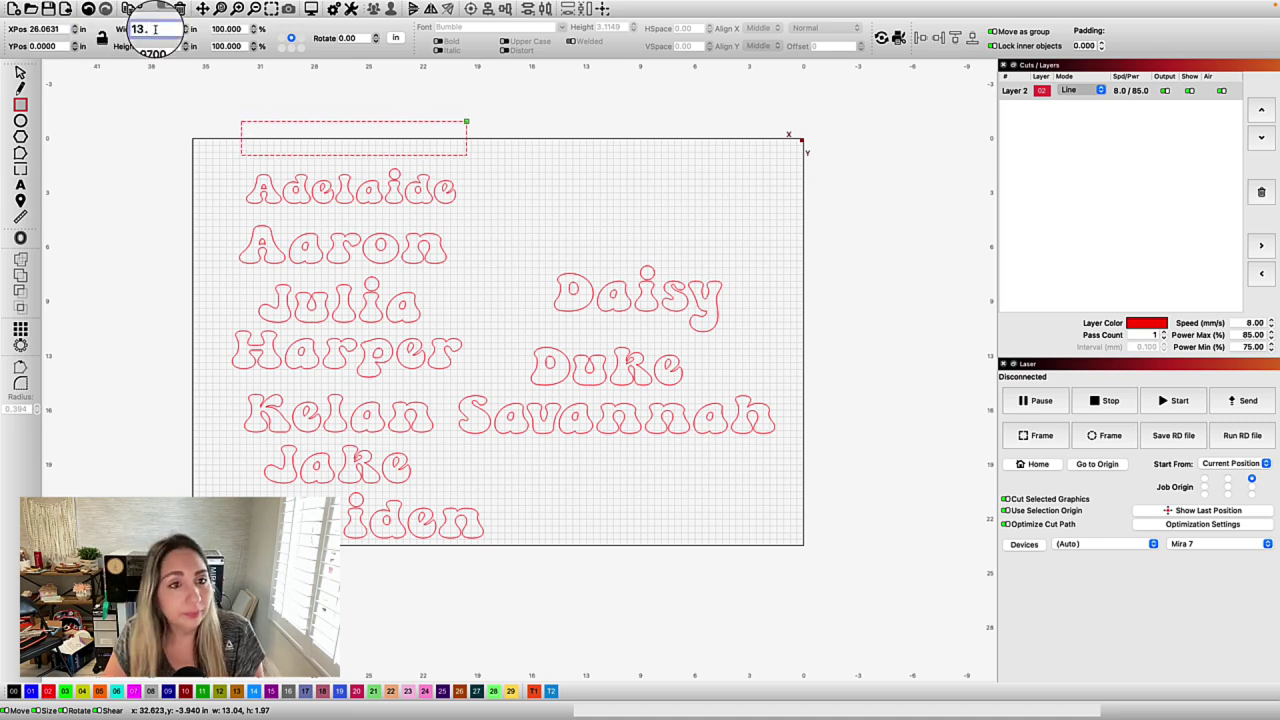
pyautogui.press('Tab')
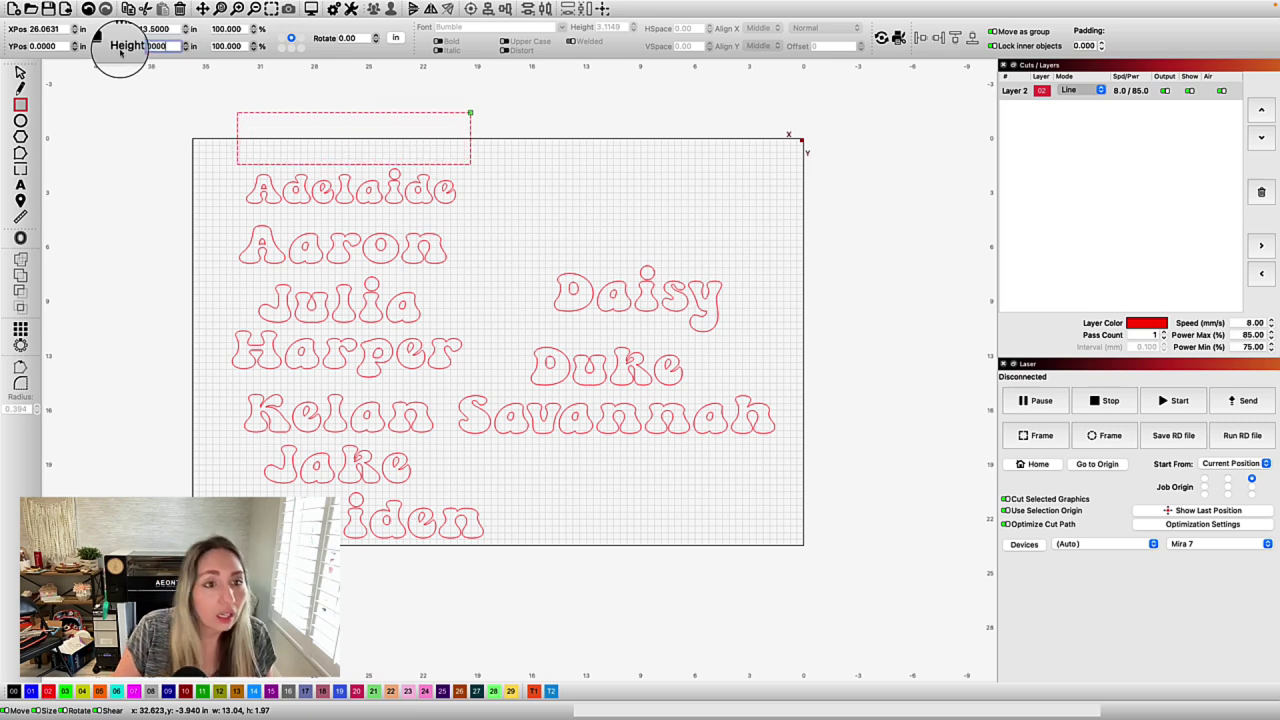
pyautogui.click(20, 72)
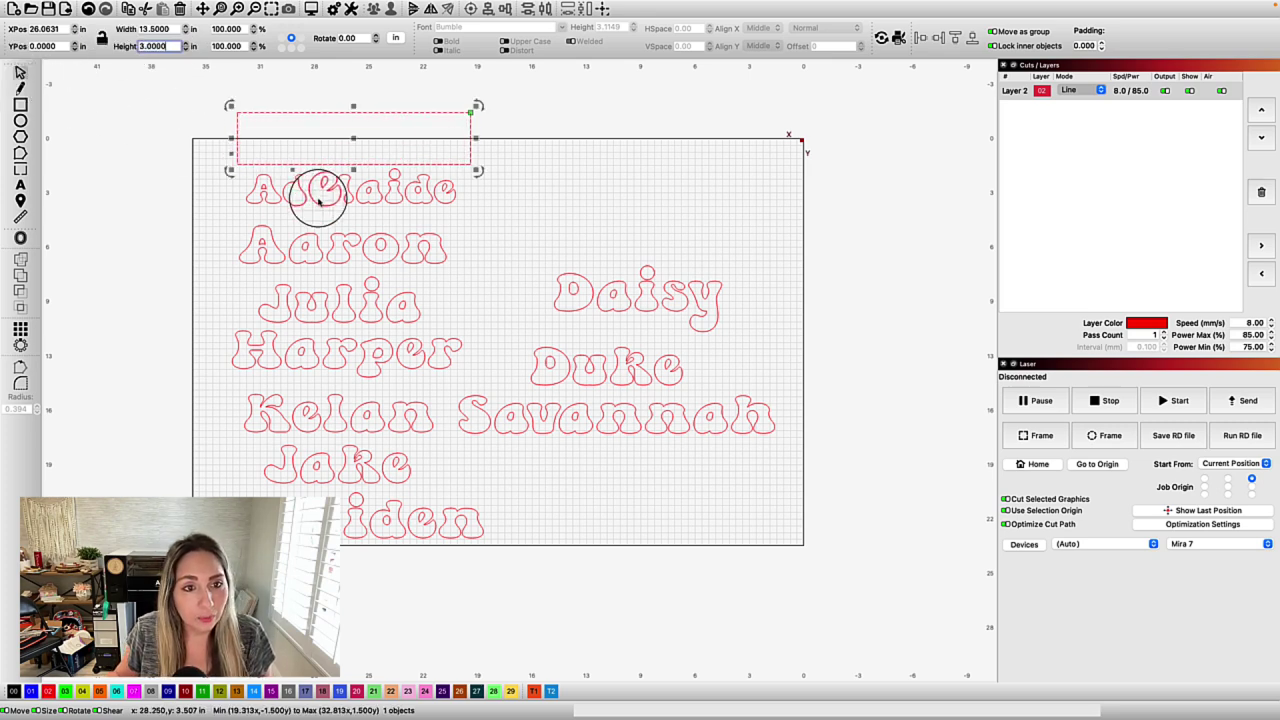
# Step: Move the topmost name inside the rectangle, then move both together down into the work area
pyautogui.moveTo(343, 183); pyautogui.dragTo(352, 134)
pyautogui.click(220, 103)
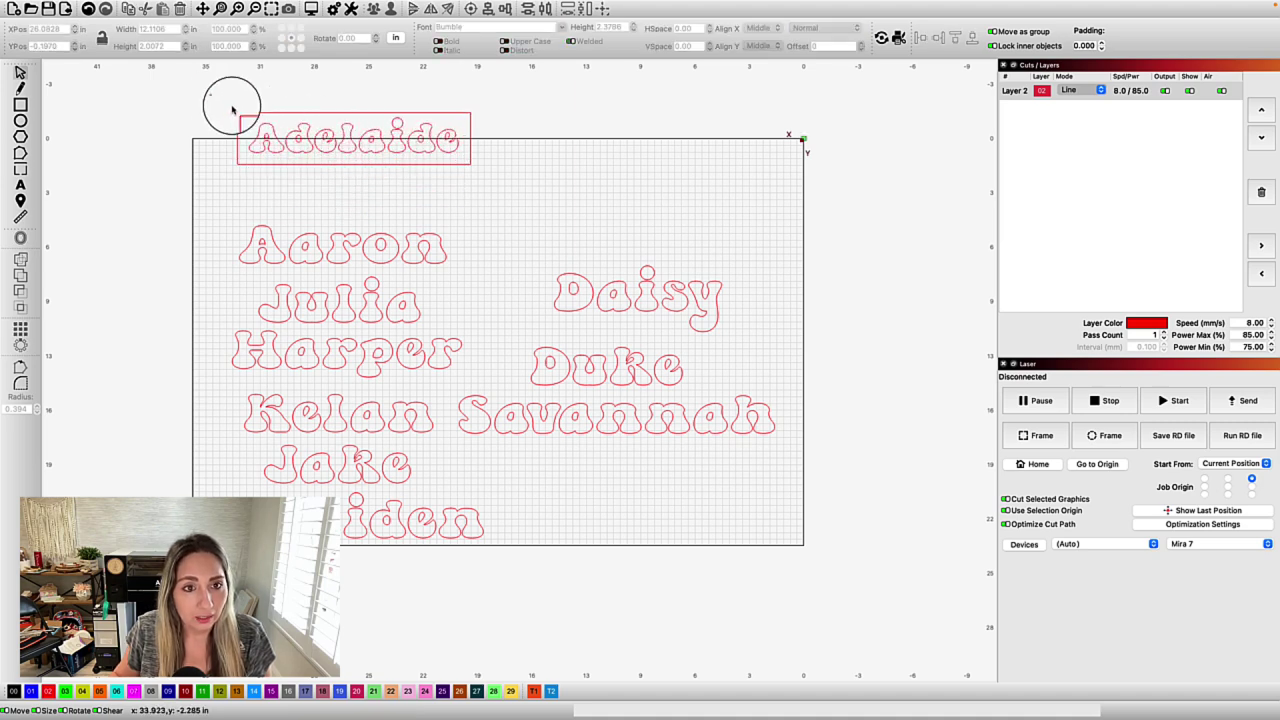
pyautogui.moveTo(500, 198); pyautogui.dragTo(500, 198)
pyautogui.moveTo(354, 134); pyautogui.dragTo(354, 178)
pyautogui.click(223, 177)
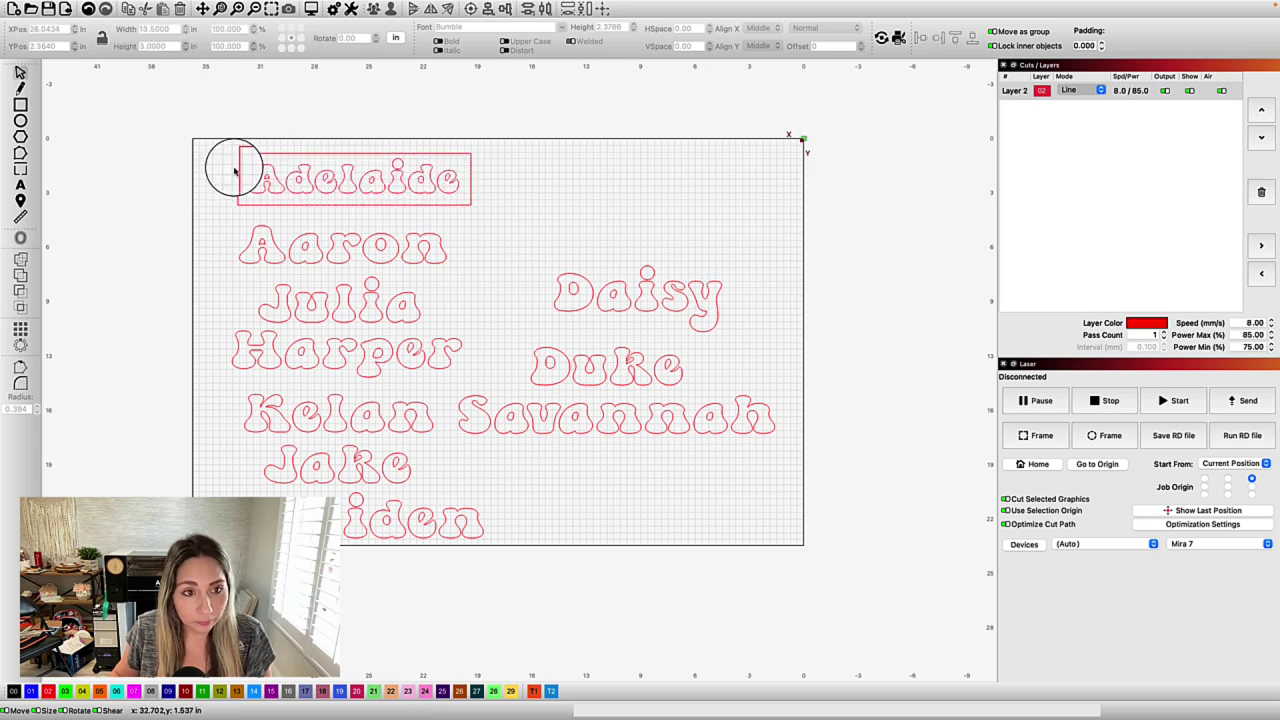
# Step: Align the rectangle and the name inside it by their vertical and horizontal centers
pyautogui.click(238, 167)
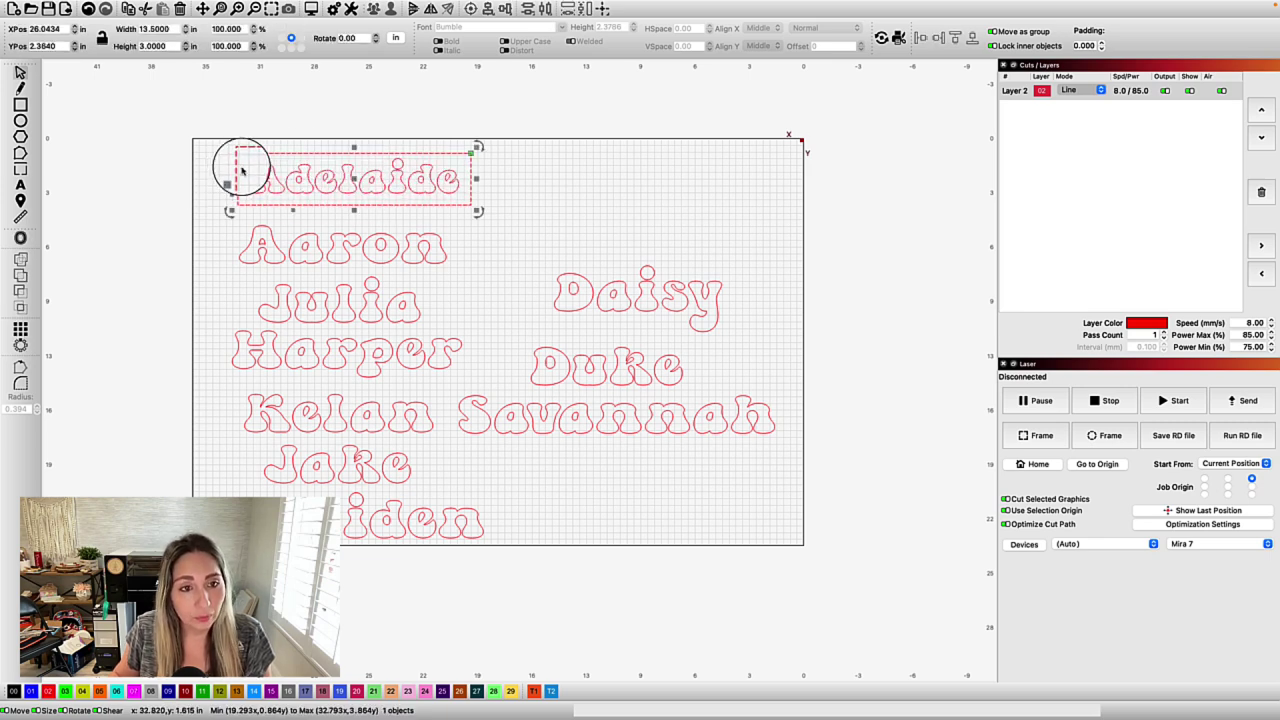
pyautogui.keyDown('shift'); pyautogui.click(325, 178); pyautogui.keyUp('shift')
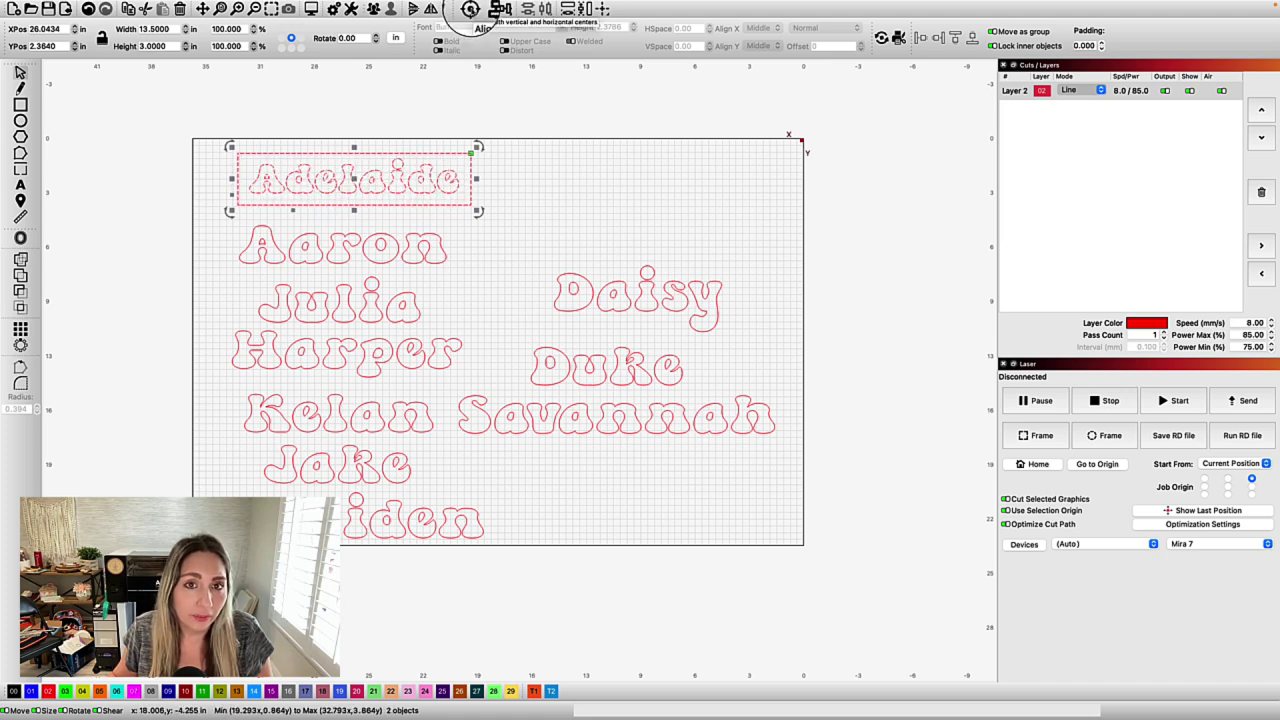
pyautogui.click(470, 9)
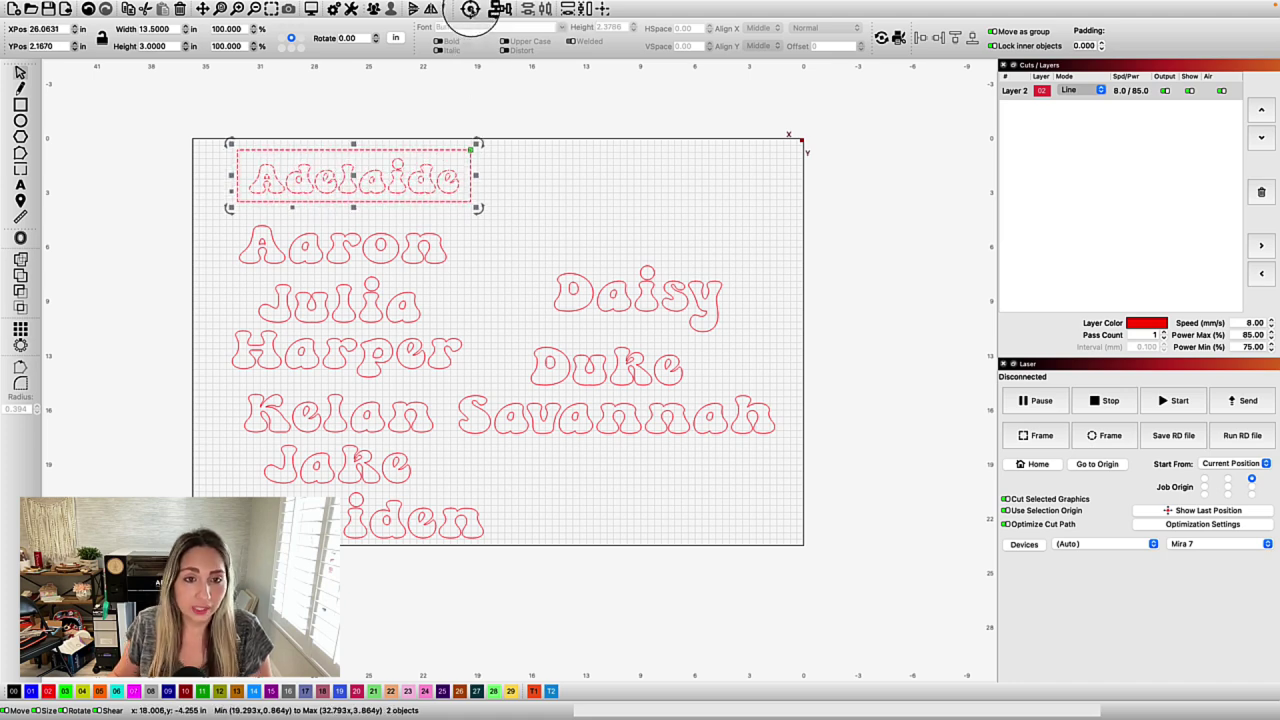
pyautogui.scroll(3, 349, 206)
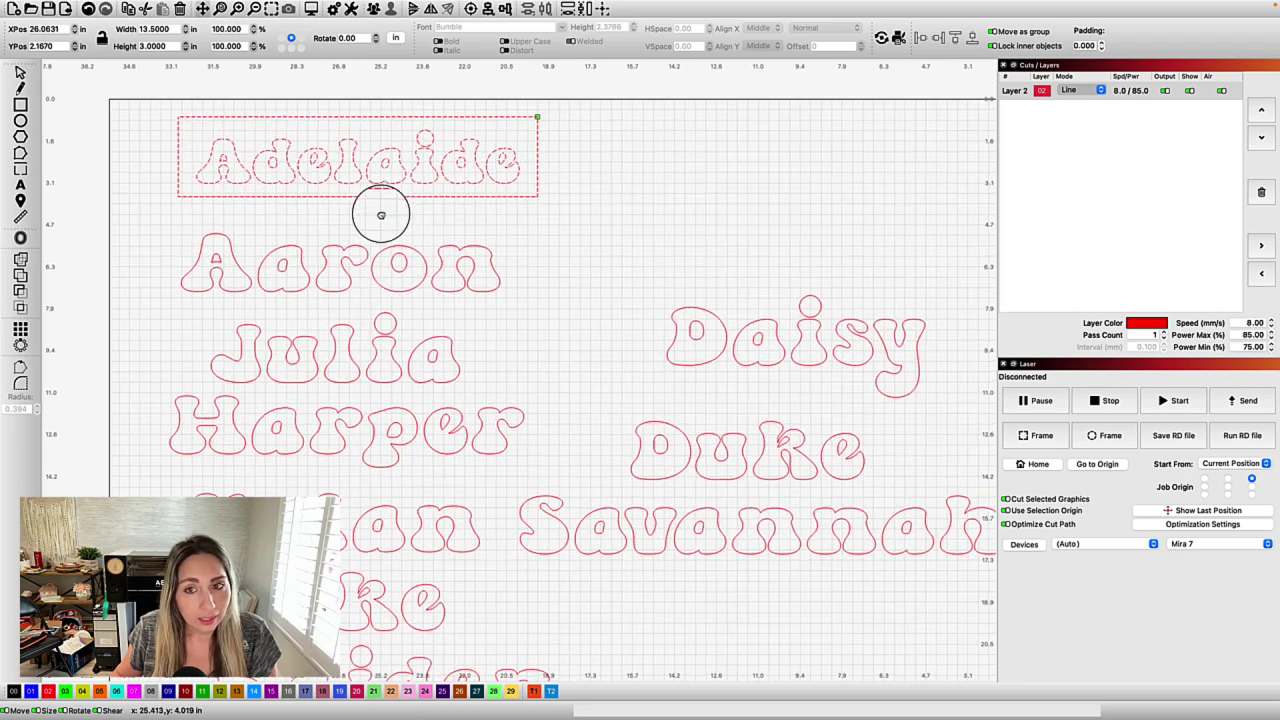
pyautogui.scroll(5, 376, 209)
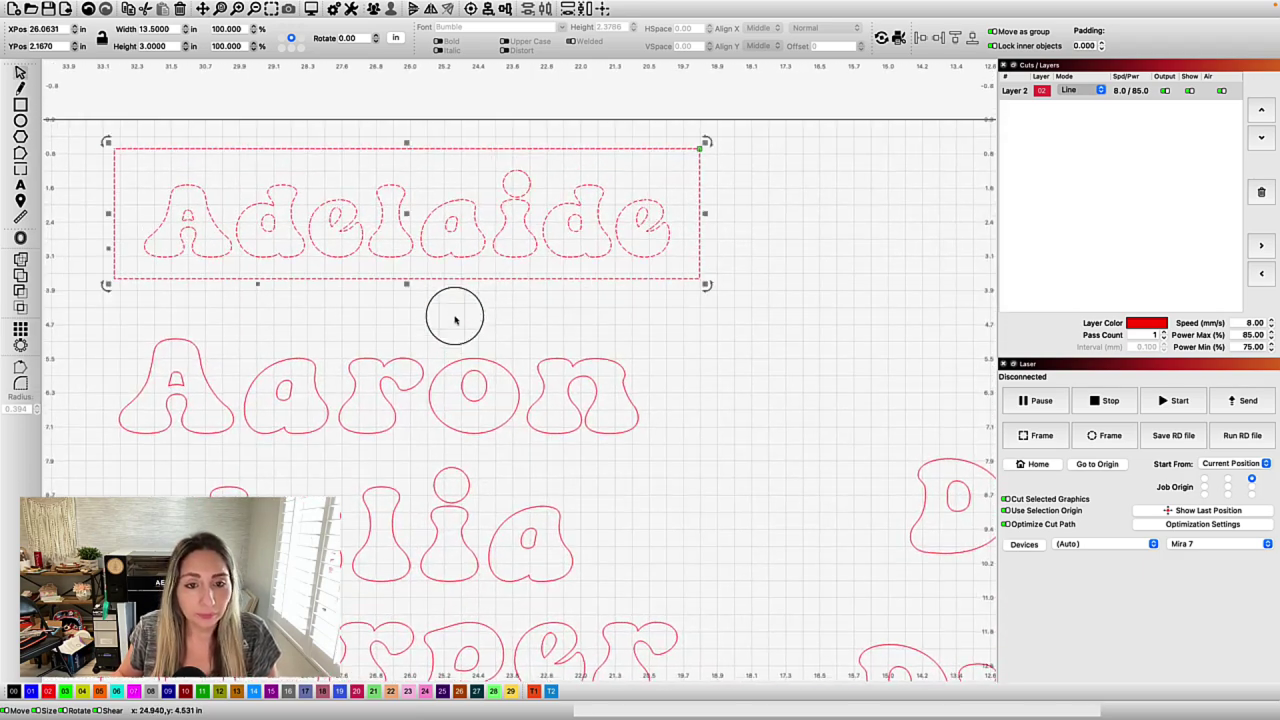
pyautogui.click(497, 282)
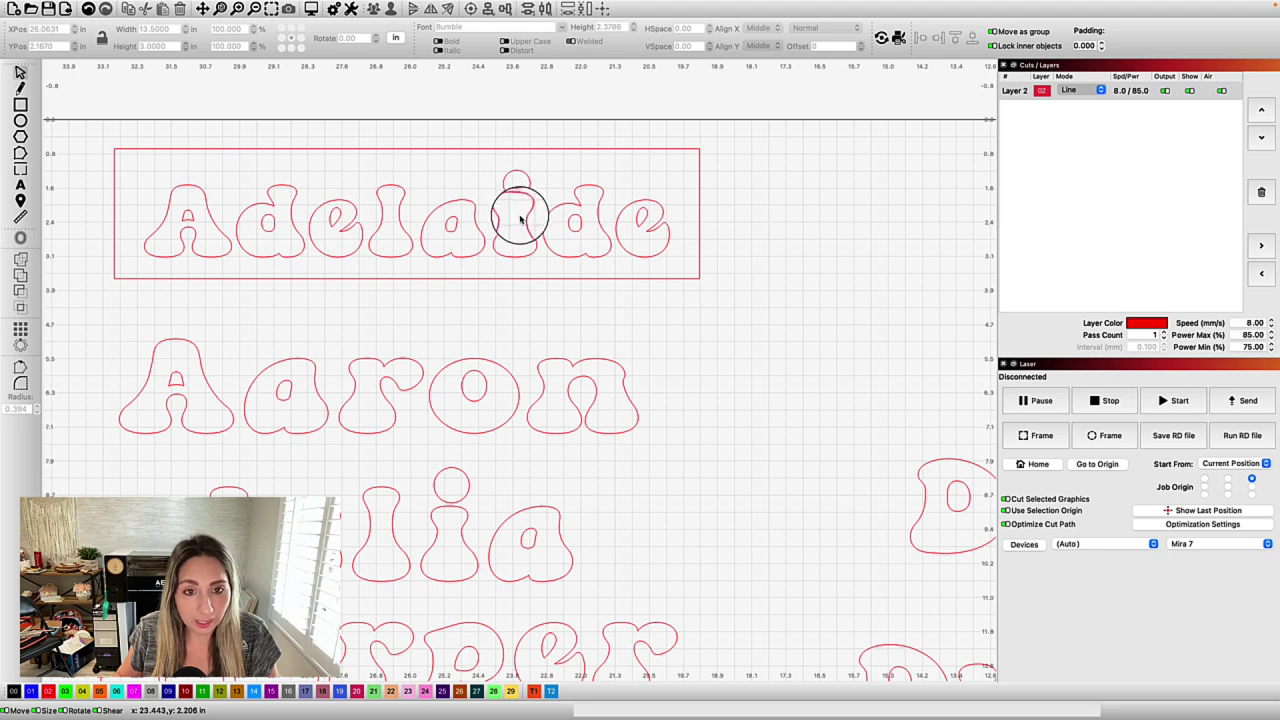
# Step: Display the shape properties of the rectangle around the topmost name
pyautogui.click(455, 150)
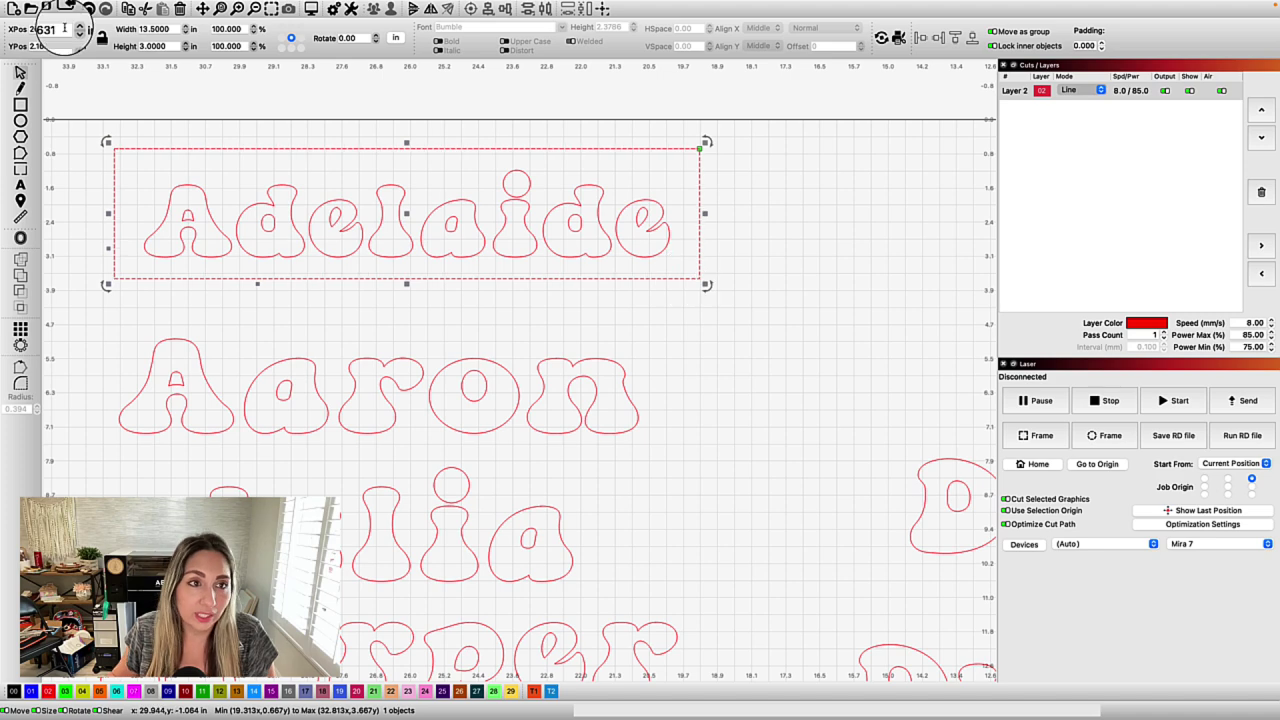
pyautogui.click(262, 7)
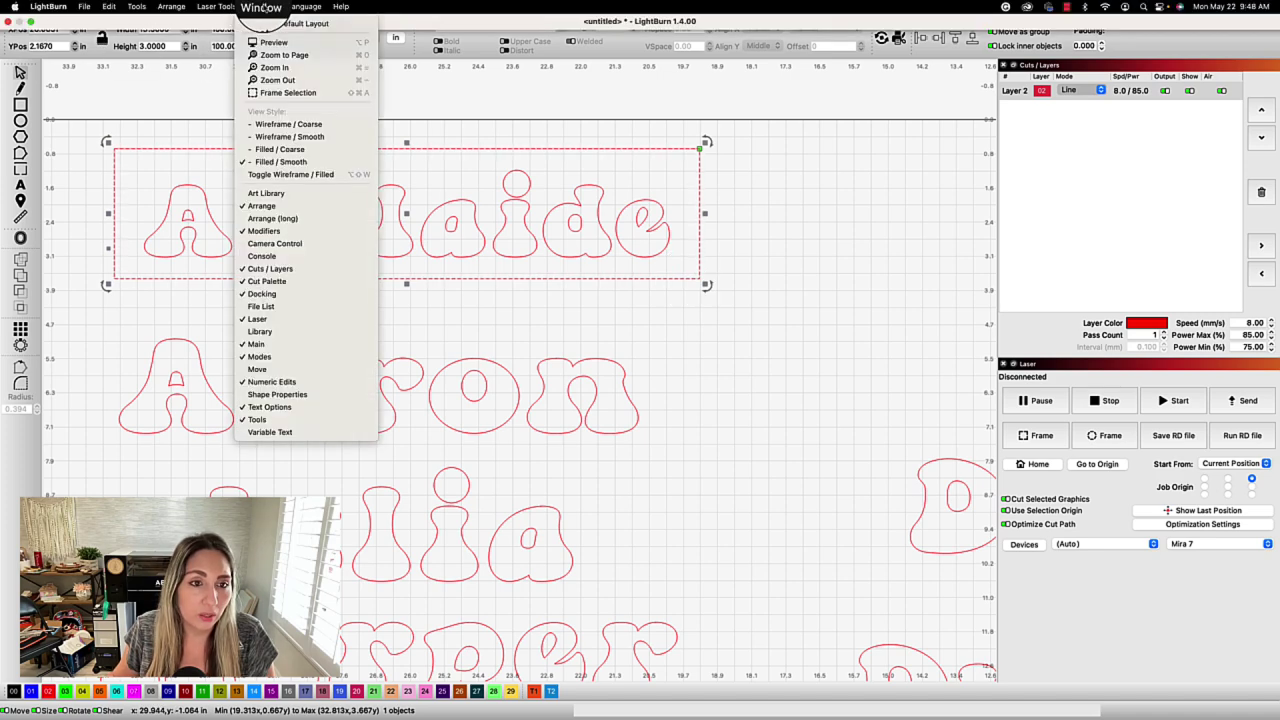
pyautogui.click(284, 394)
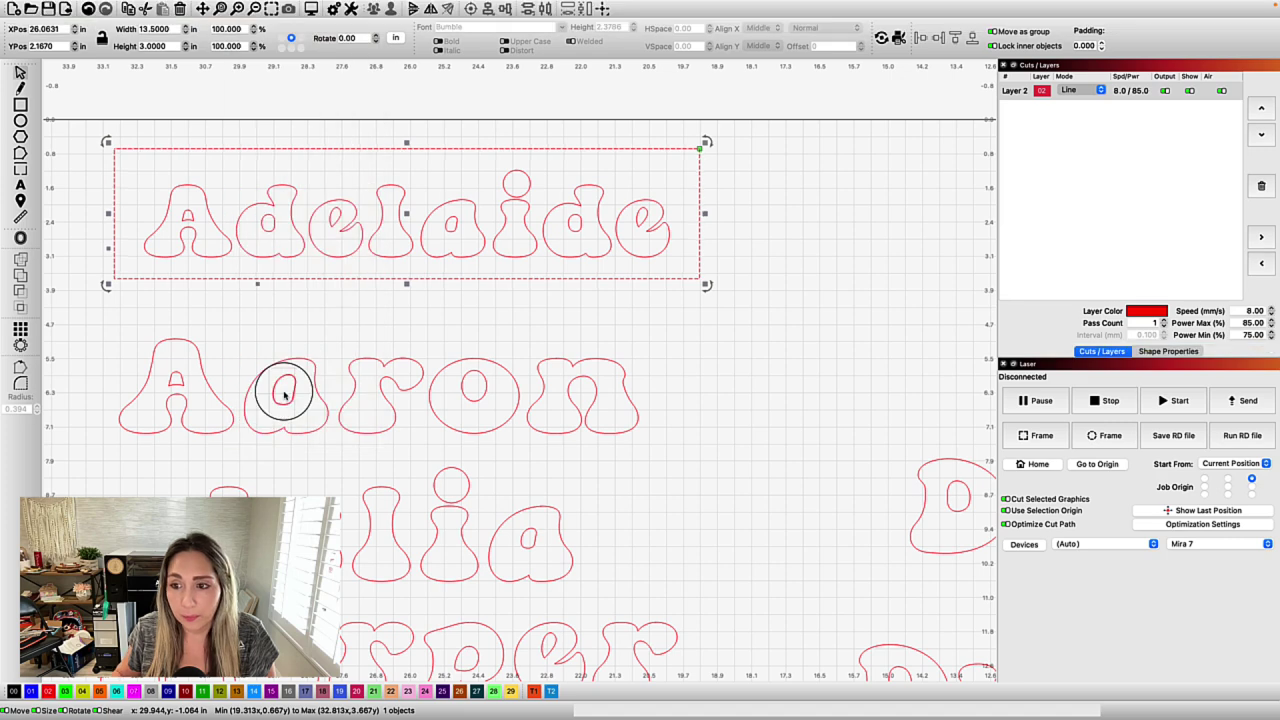
pyautogui.click(1168, 352)
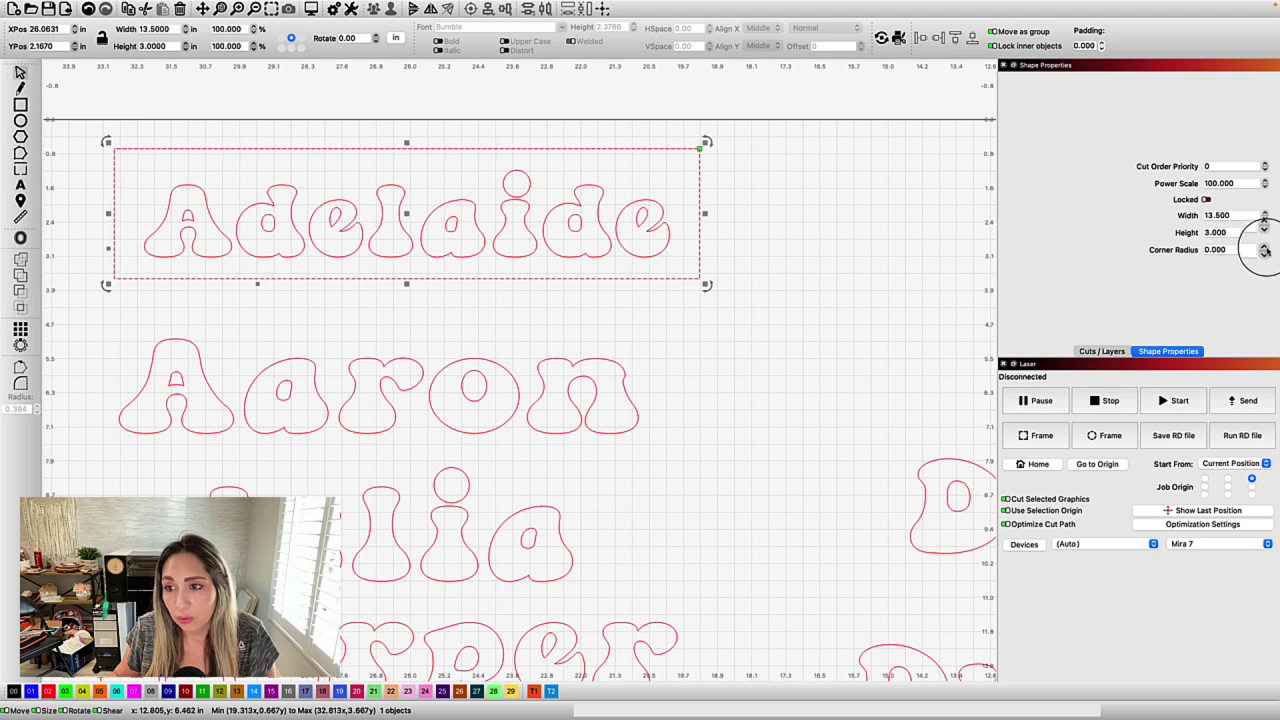
# Step: Round the rectangle's corners with a corner radius of 1.000 in
pyautogui.click(1265, 248)
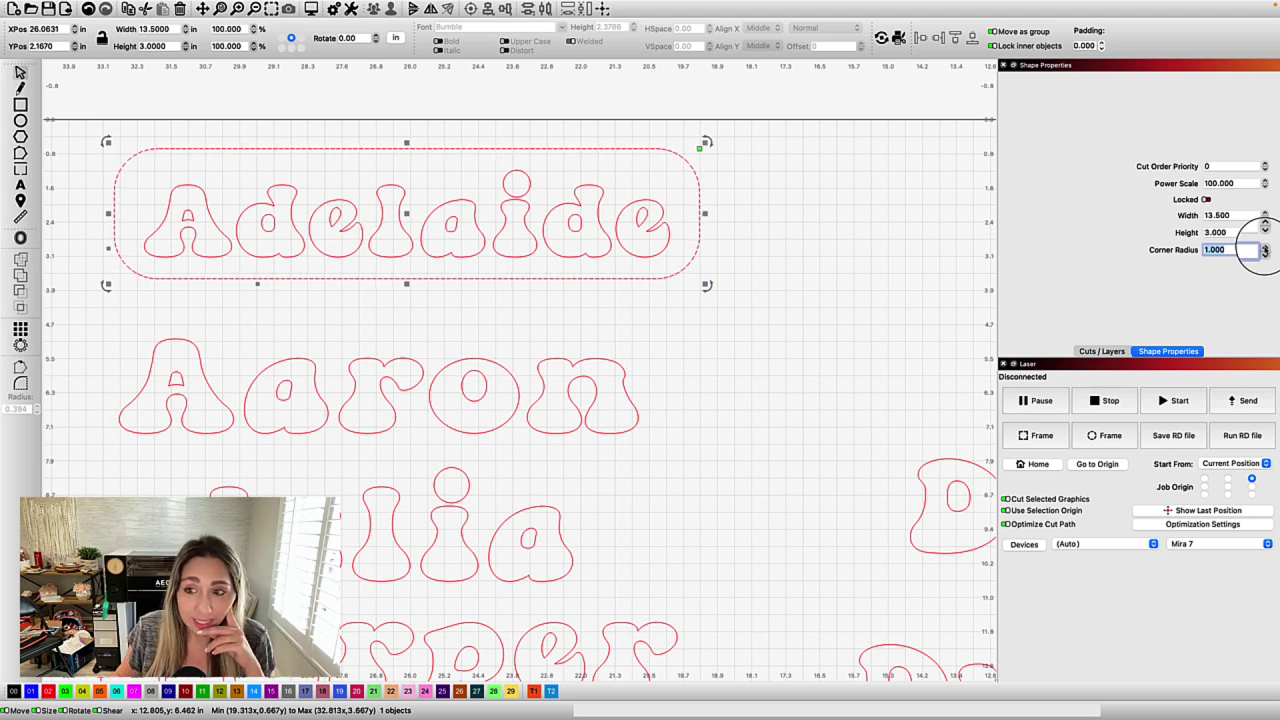
pyautogui.click(1208, 250)
pyautogui.moveTo(1203, 250); pyautogui.dragTo(1236, 251)
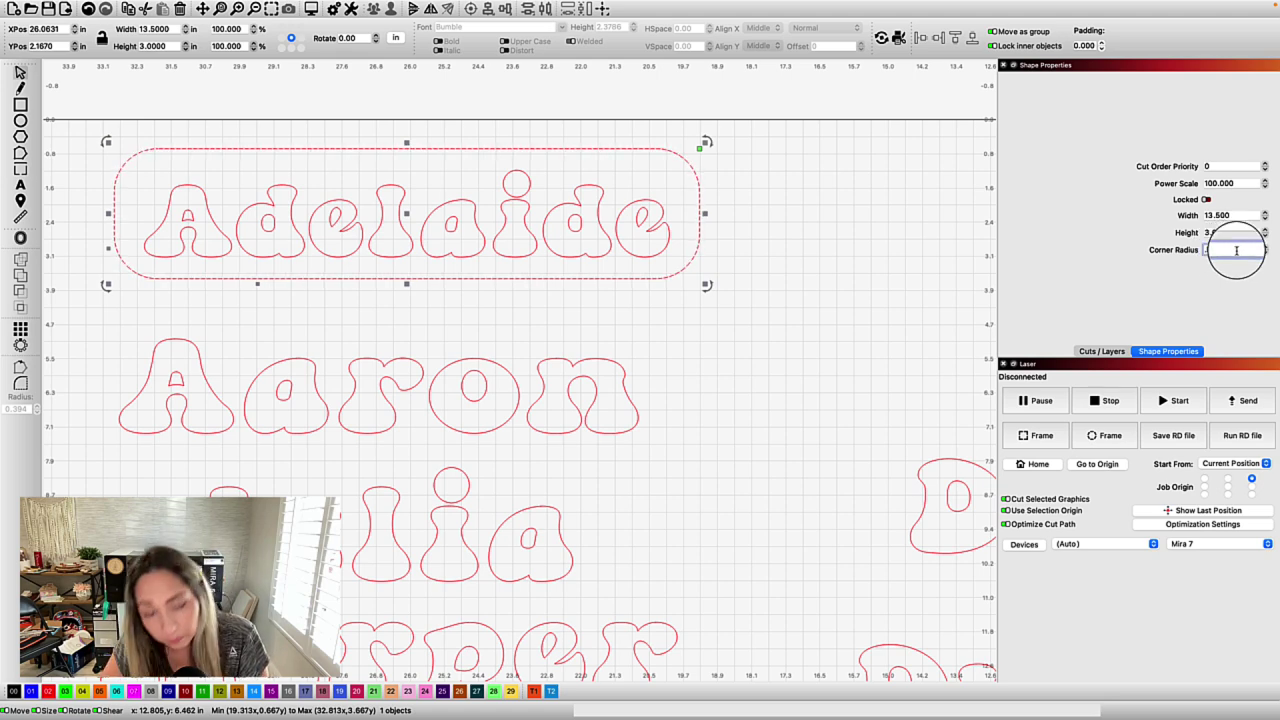
pyautogui.write('0.5')
pyautogui.press('Return')
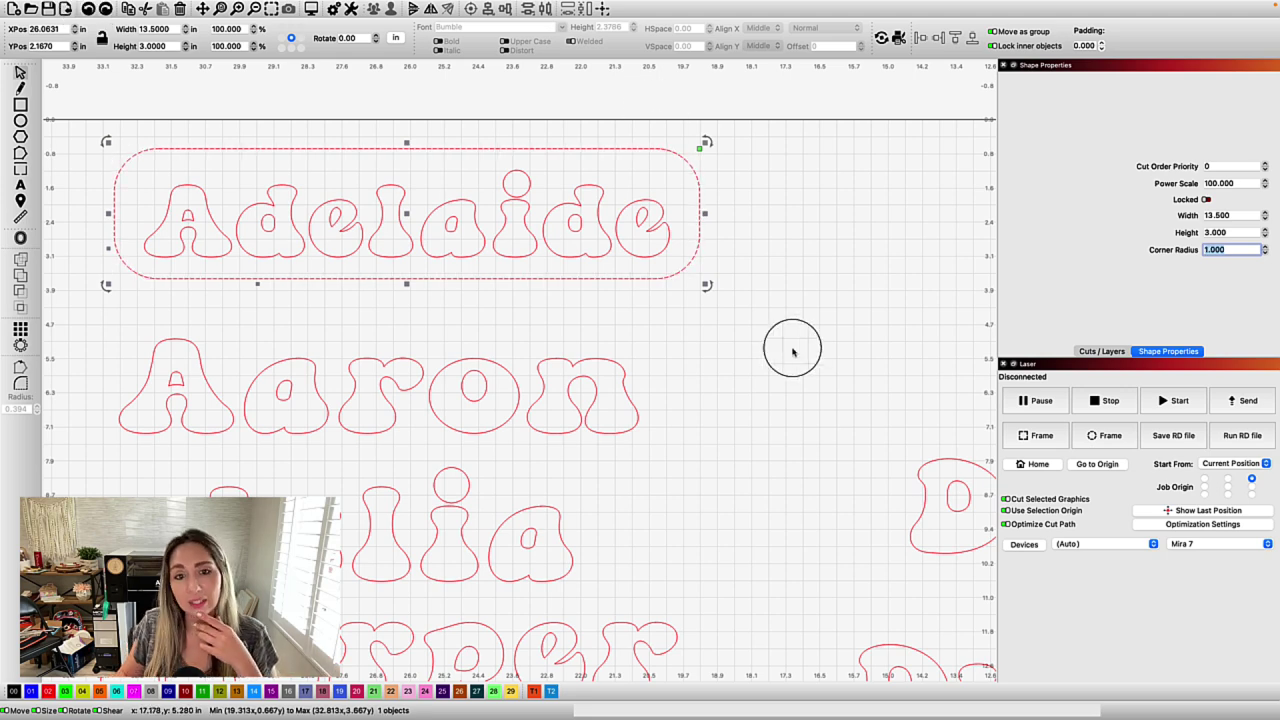
pyautogui.click(775, 345)
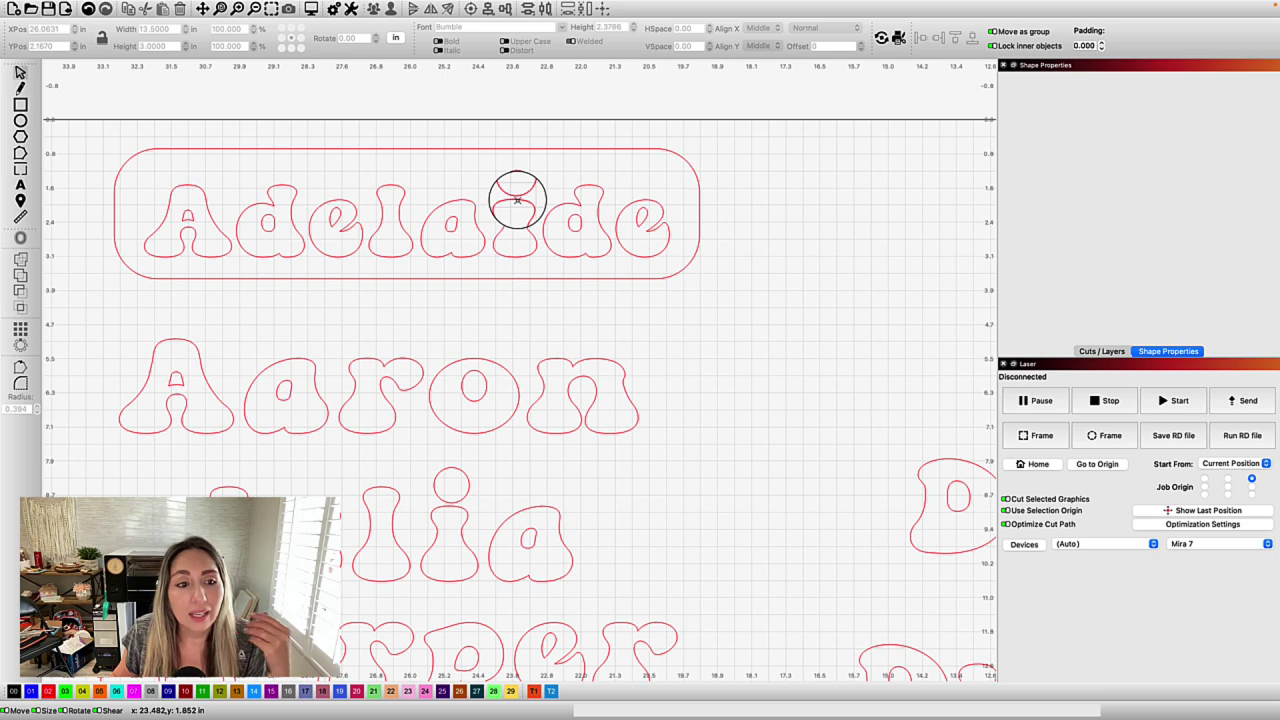
# Step: Convert the name text inside the rounded rectangle to paths and group the resulting letter outlines
pyautogui.click(517, 200)
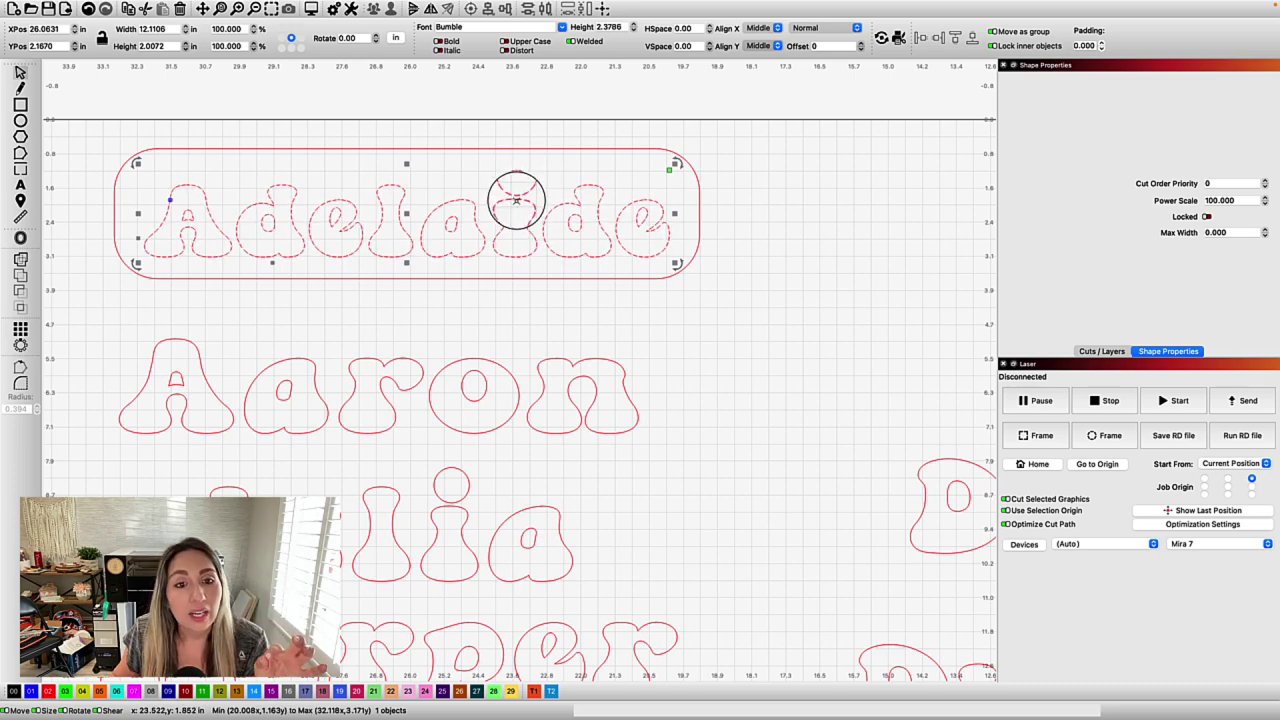
pyautogui.scroll(5, 516, 200)
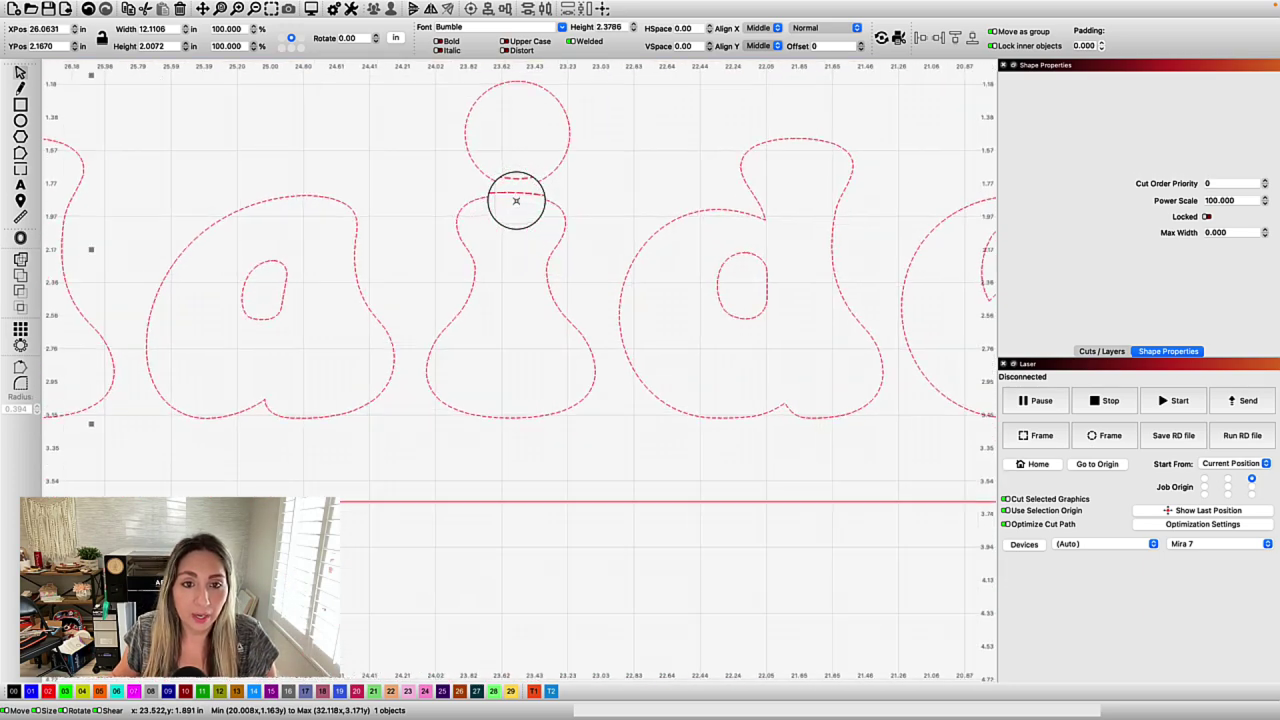
pyautogui.moveTo(520, 197); pyautogui.dragTo(589, 283)
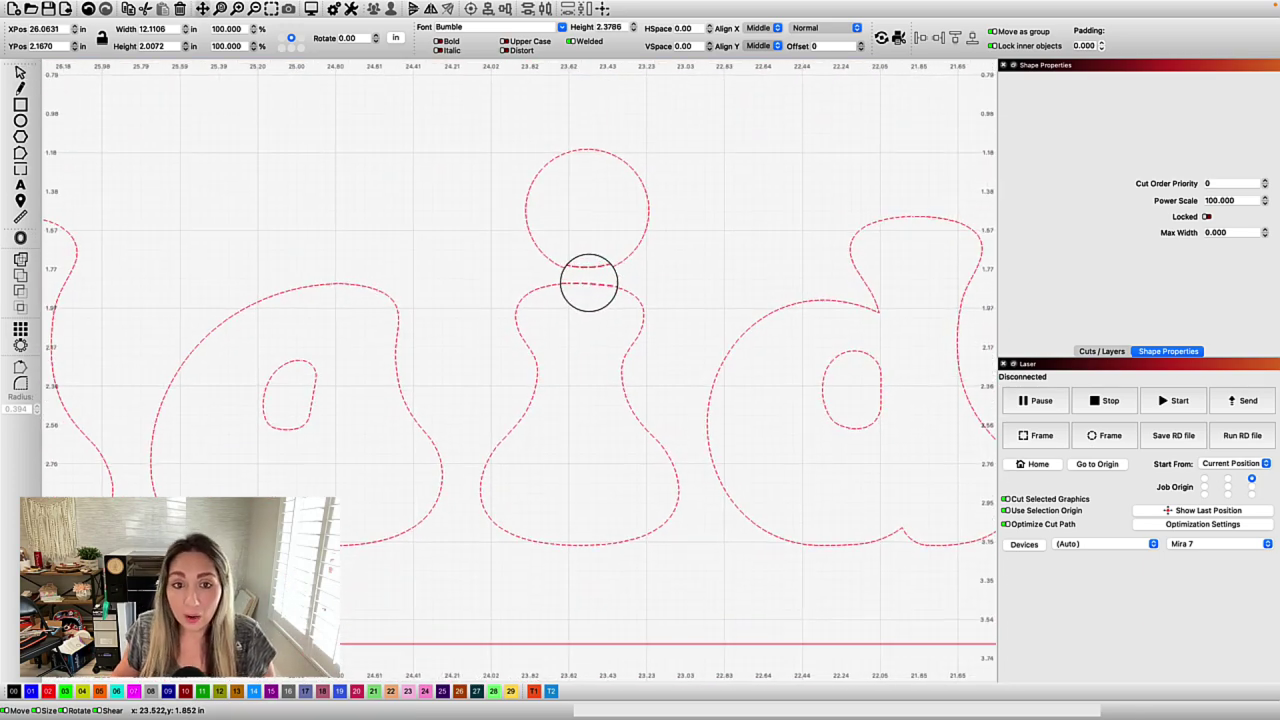
pyautogui.click(592, 277)
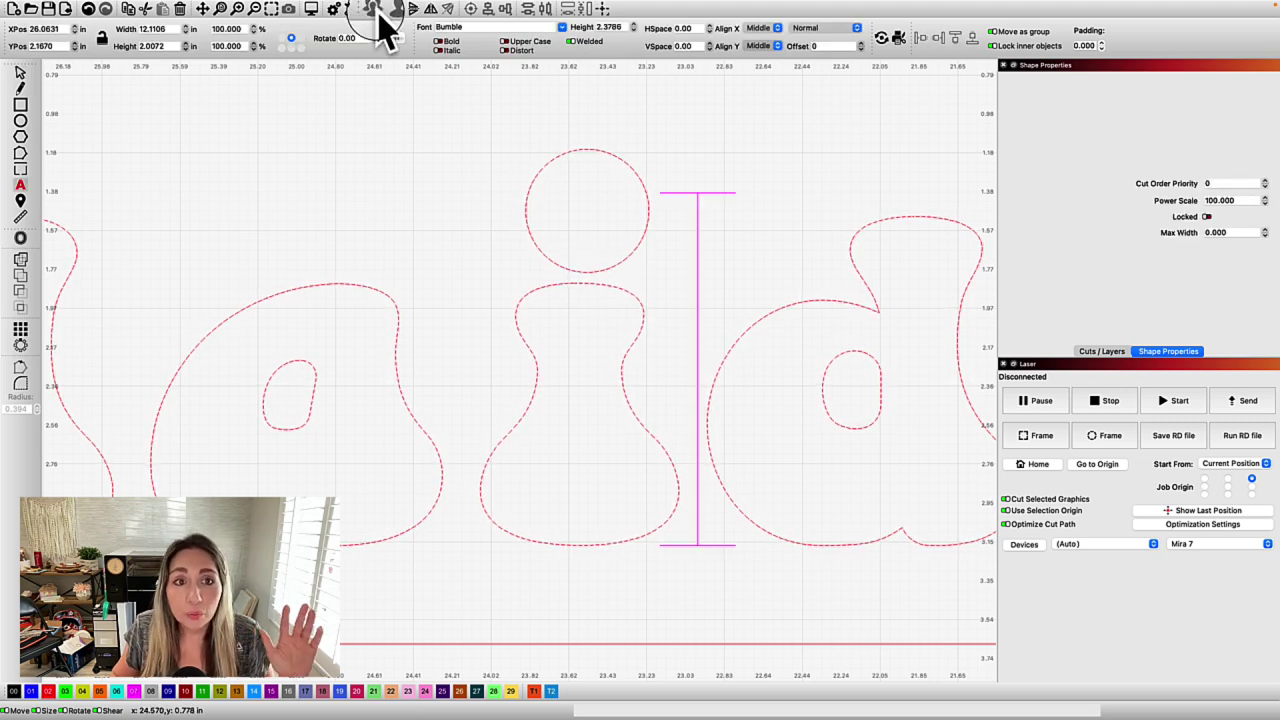
pyautogui.click(20, 72)
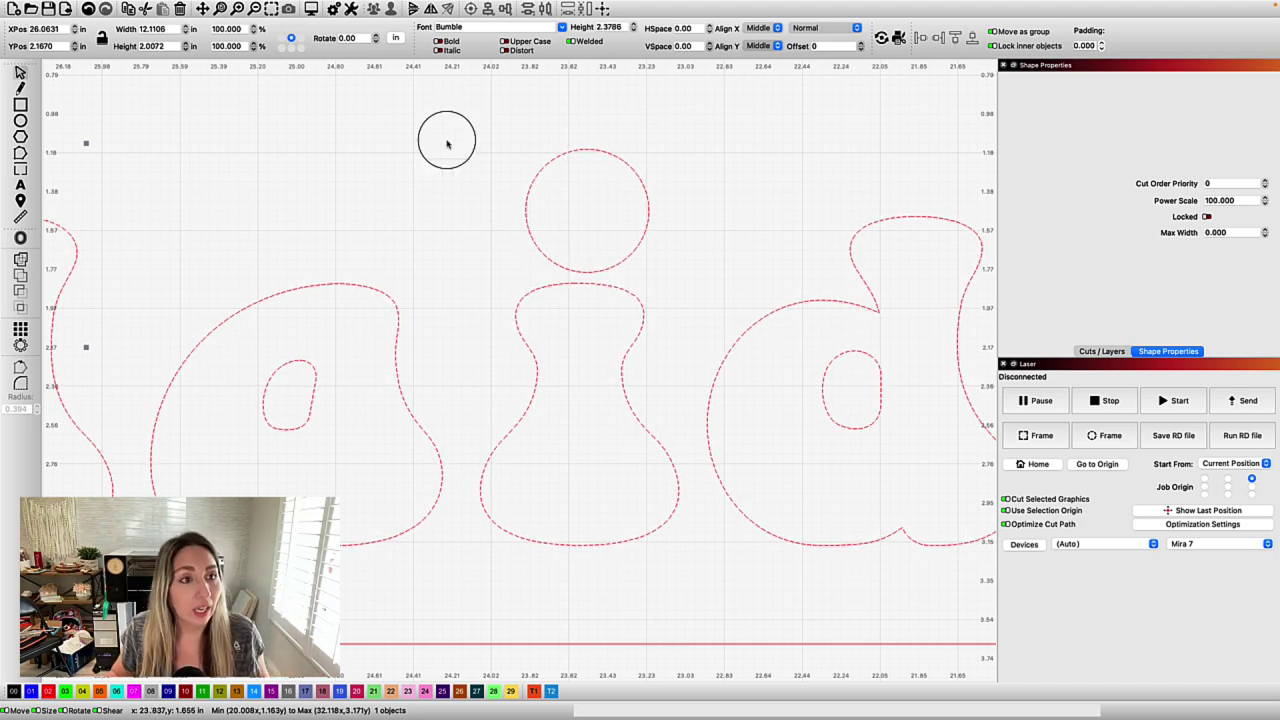
pyautogui.click(110, 7)
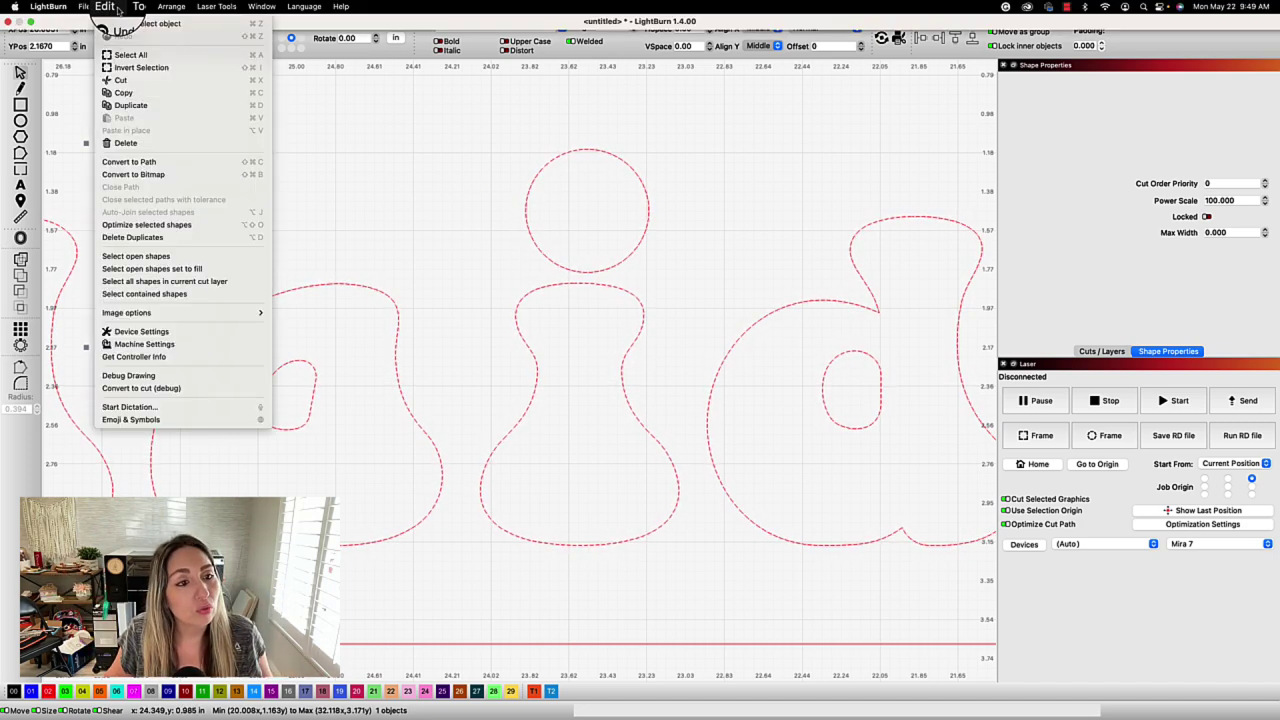
pyautogui.click(142, 162)
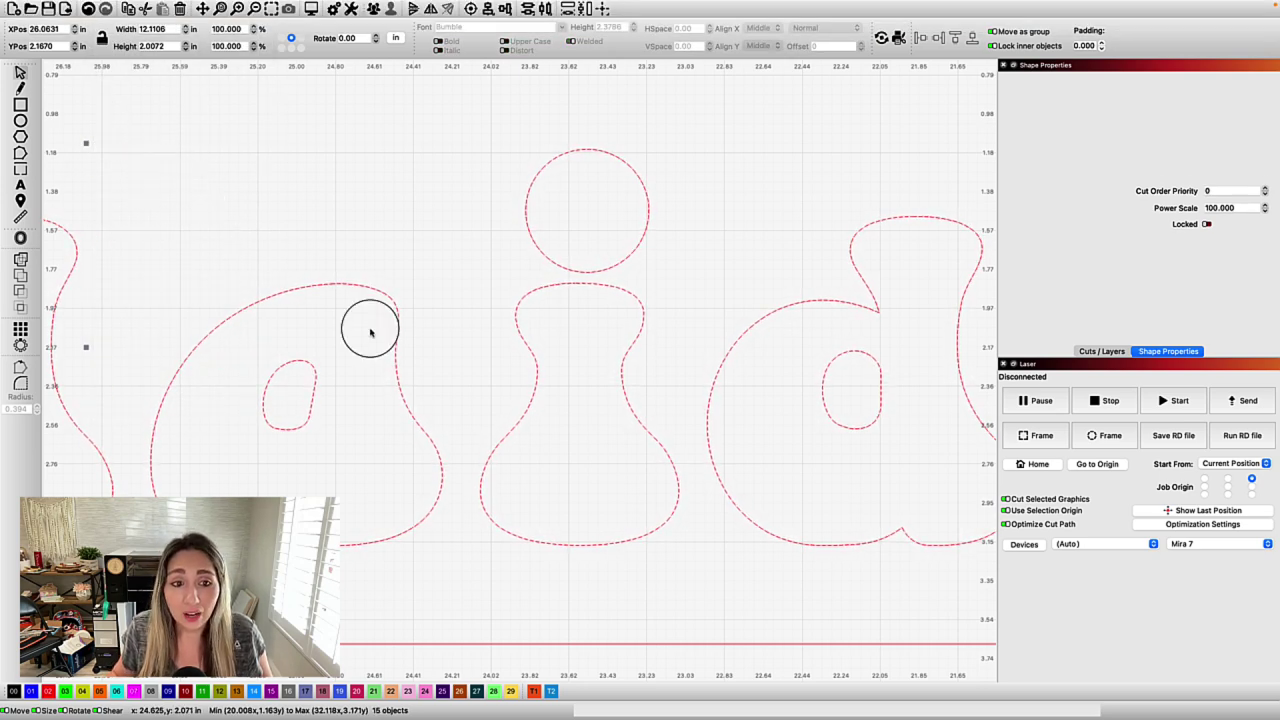
pyautogui.click(376, 10)
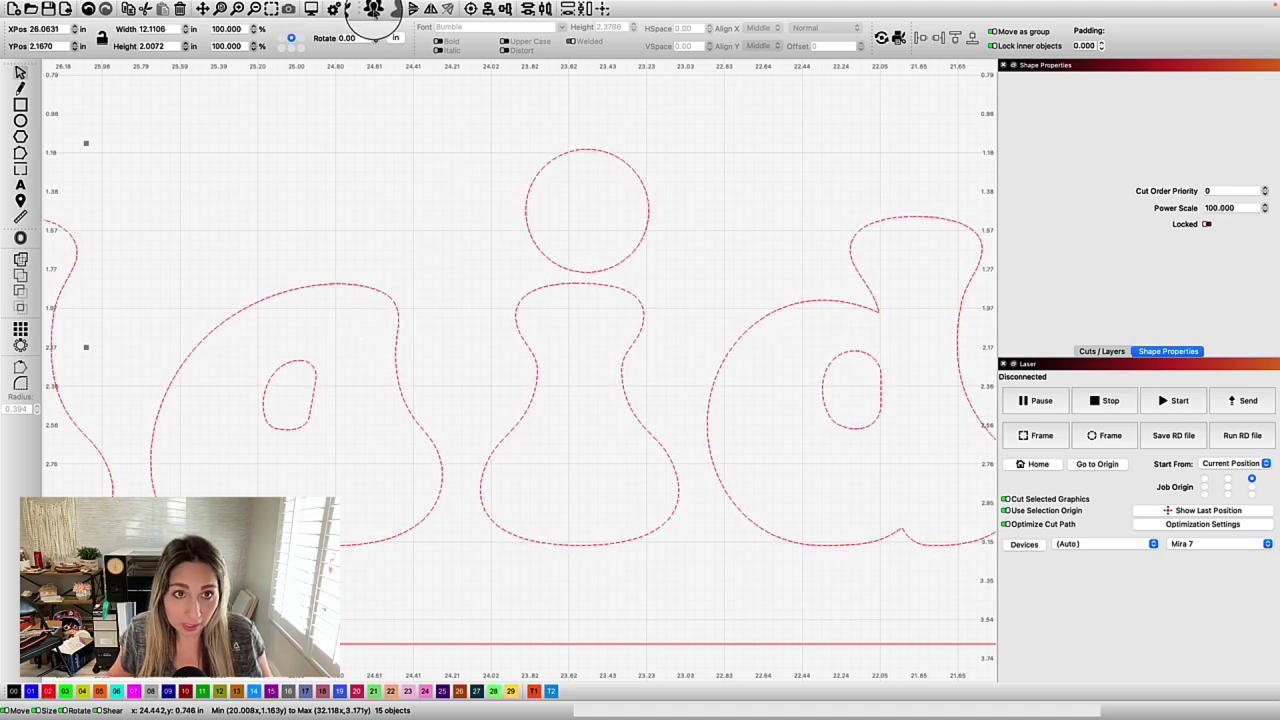
pyautogui.click(373, 9)
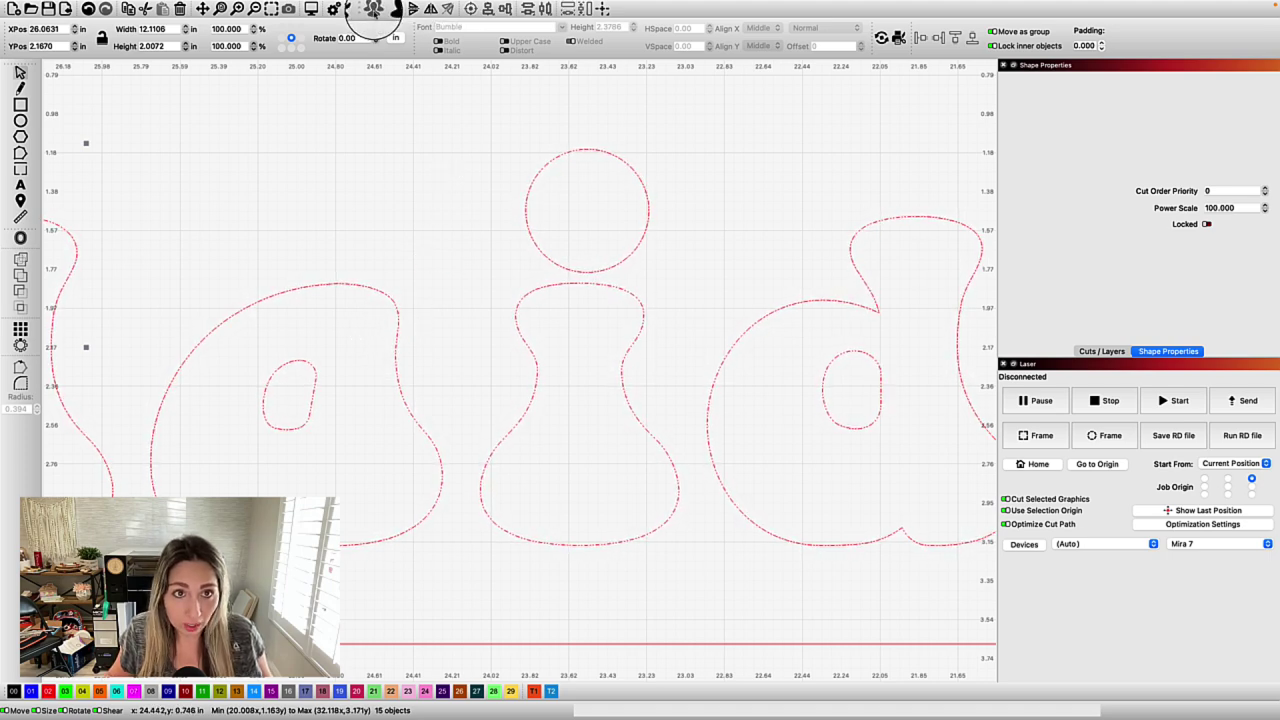
# Step: Undo the grouping of the topmost name's letter outlines
pyautogui.click(477, 196)
pyautogui.click(526, 218)
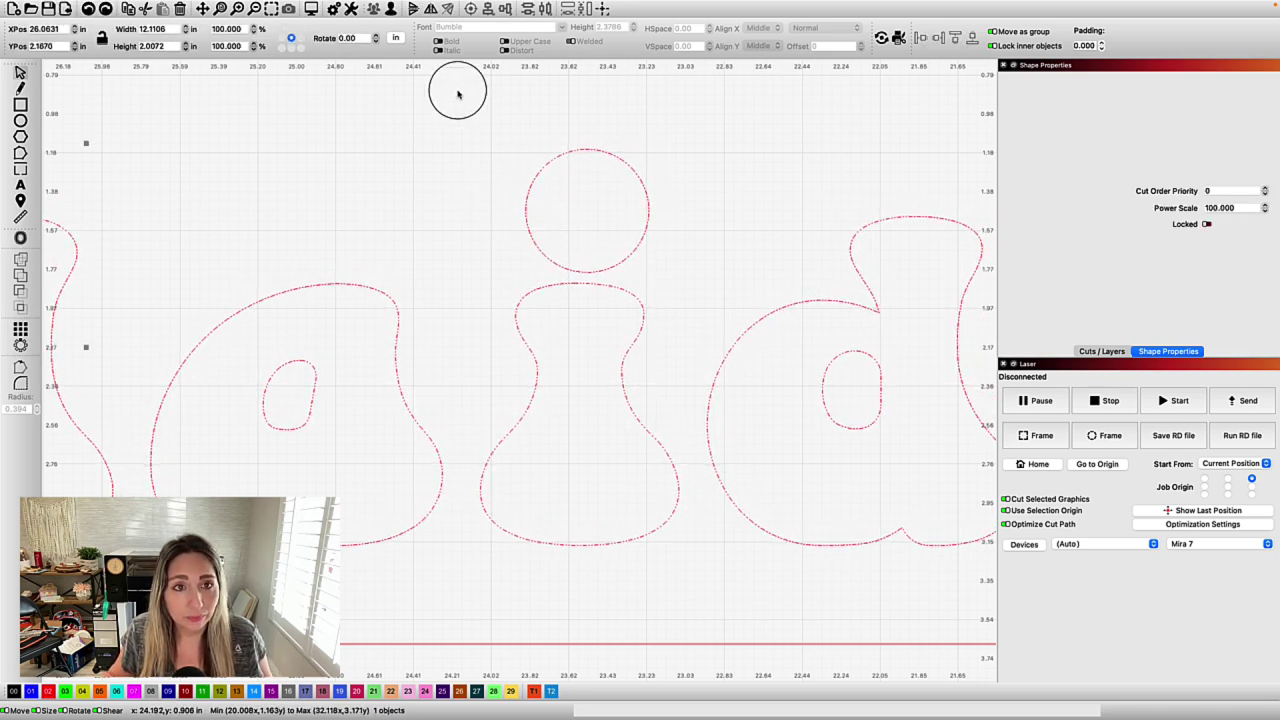
pyautogui.click(89, 10)
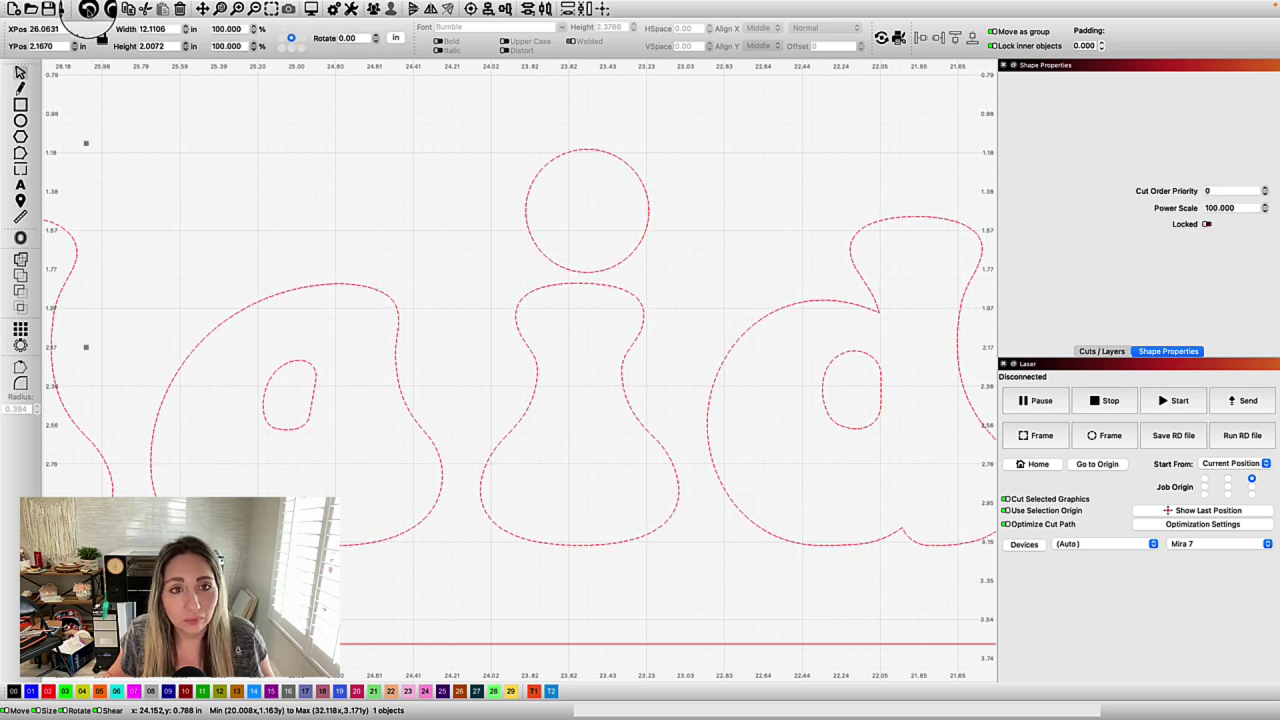
pyautogui.click(88, 9)
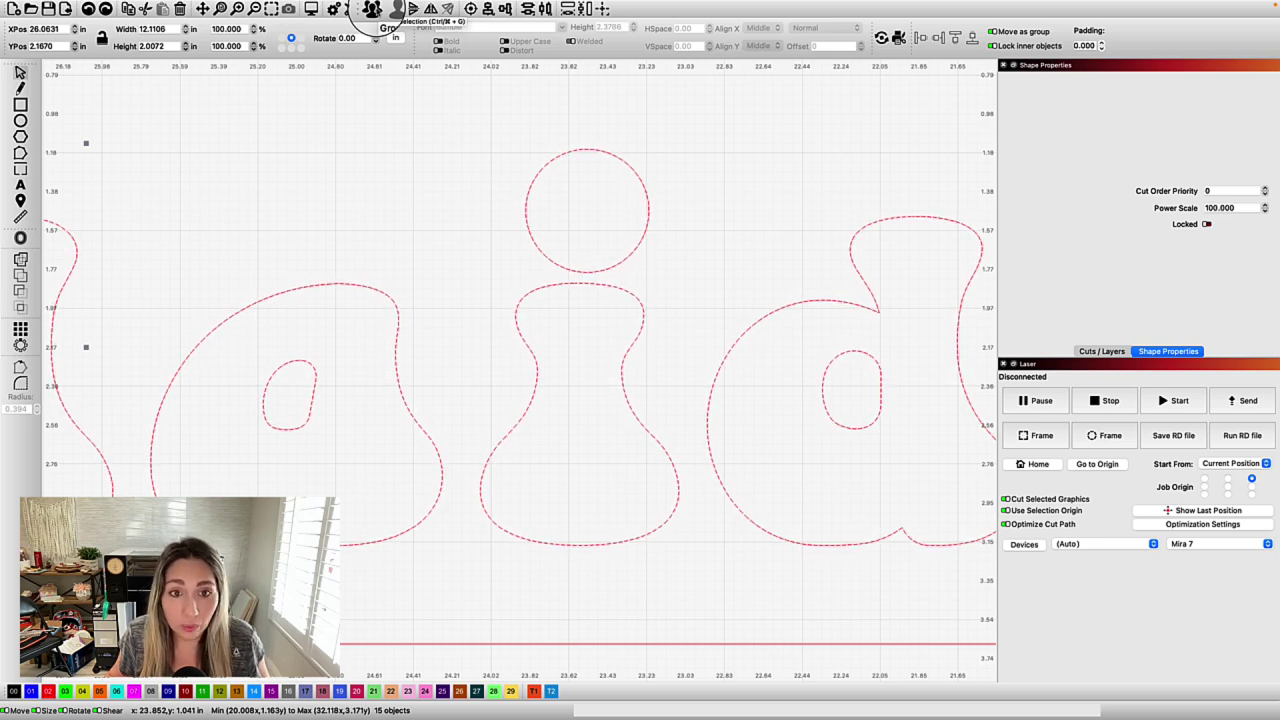
# Step: Move the dot of the i in the topmost name down until it slightly overlaps the letter's stem
pyautogui.click(427, 180)
pyautogui.click(526, 207)
pyautogui.moveTo(600, 213); pyautogui.dragTo(584, 201)
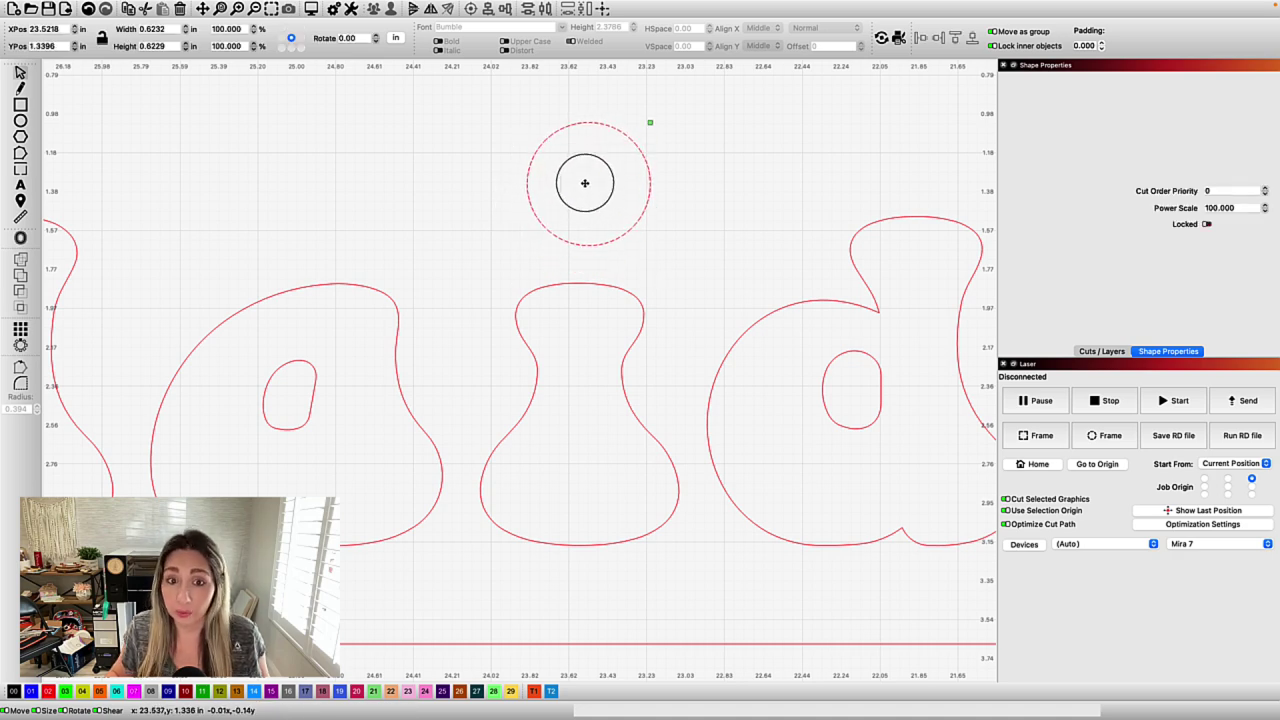
pyautogui.moveTo(579, 223); pyautogui.dragTo(580, 236)
# Step: Weld the overlapping dot and stem of the i into a single outline
pyautogui.scroll(5, 579, 220)
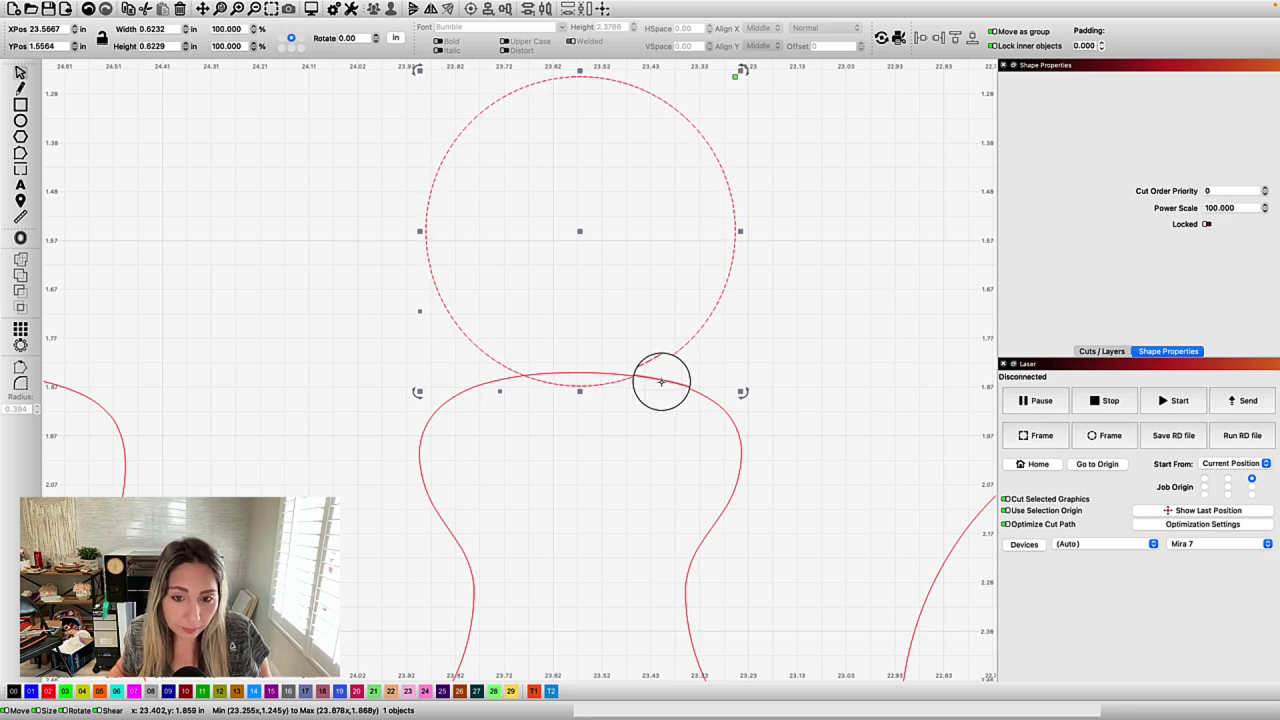
pyautogui.keyDown('shift'); pyautogui.click(660, 378); pyautogui.keyUp('shift')
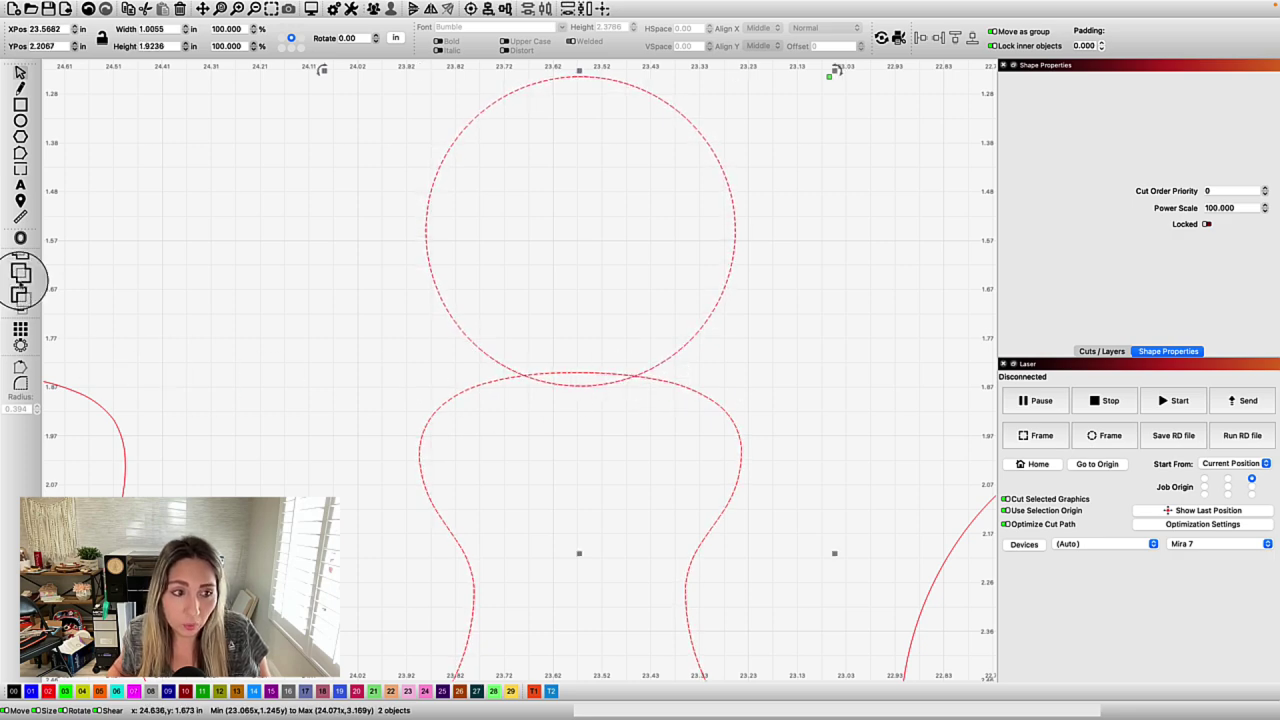
pyautogui.click(20, 278)
pyautogui.scroll(-5, 494, 277)
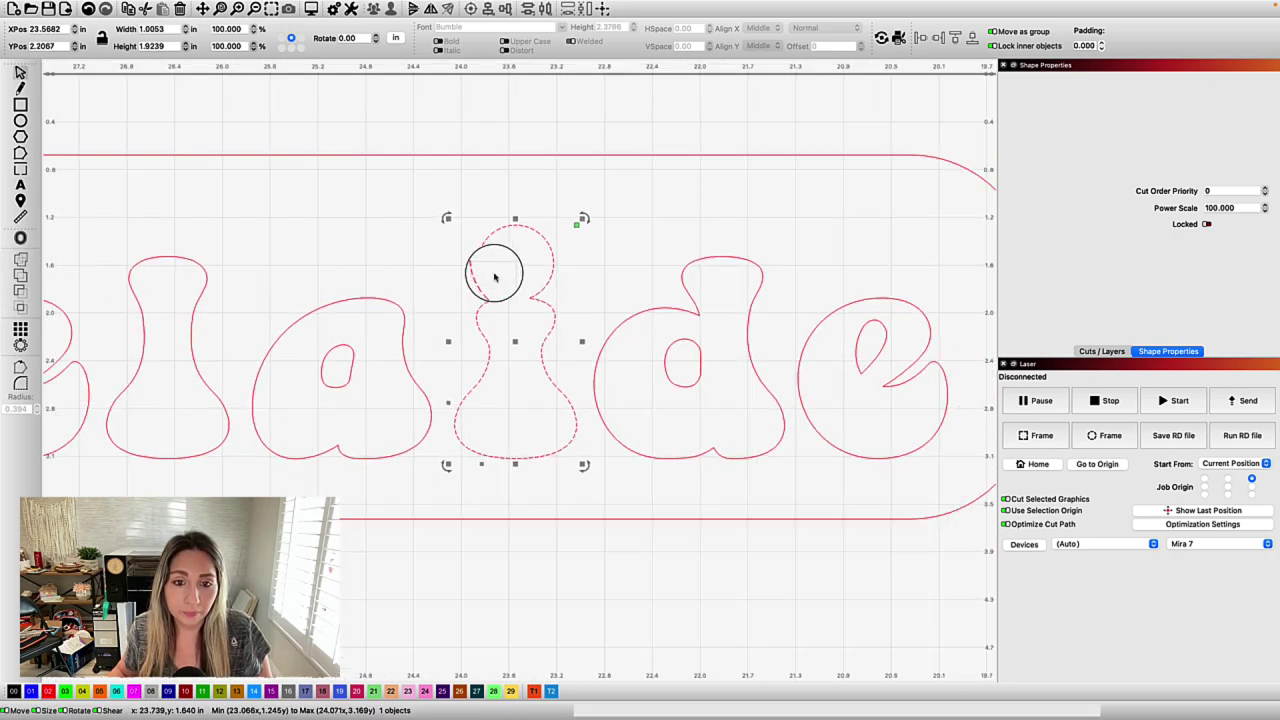
pyautogui.scroll(-5, 494, 277)
pyautogui.click(457, 277)
pyautogui.scroll(-2, 459, 278)
pyautogui.moveTo(459, 278); pyautogui.dragTo(557, 220)
pyautogui.scroll(-1, 556, 228)
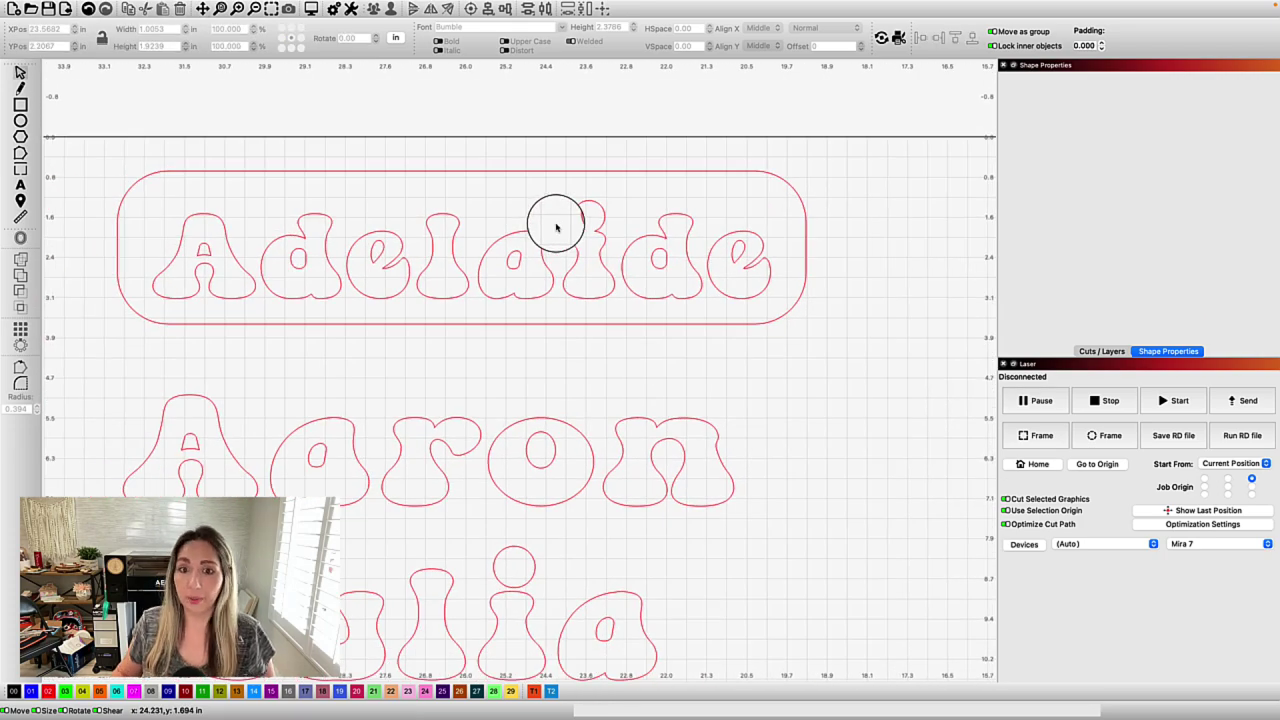
# Step: Duplicate the 13.5 × 3 in rounded rectangle around the topmost name and place the copy beside it on the right
pyautogui.scroll(-3, 555, 228)
pyautogui.hscroll(3, 734, 314)
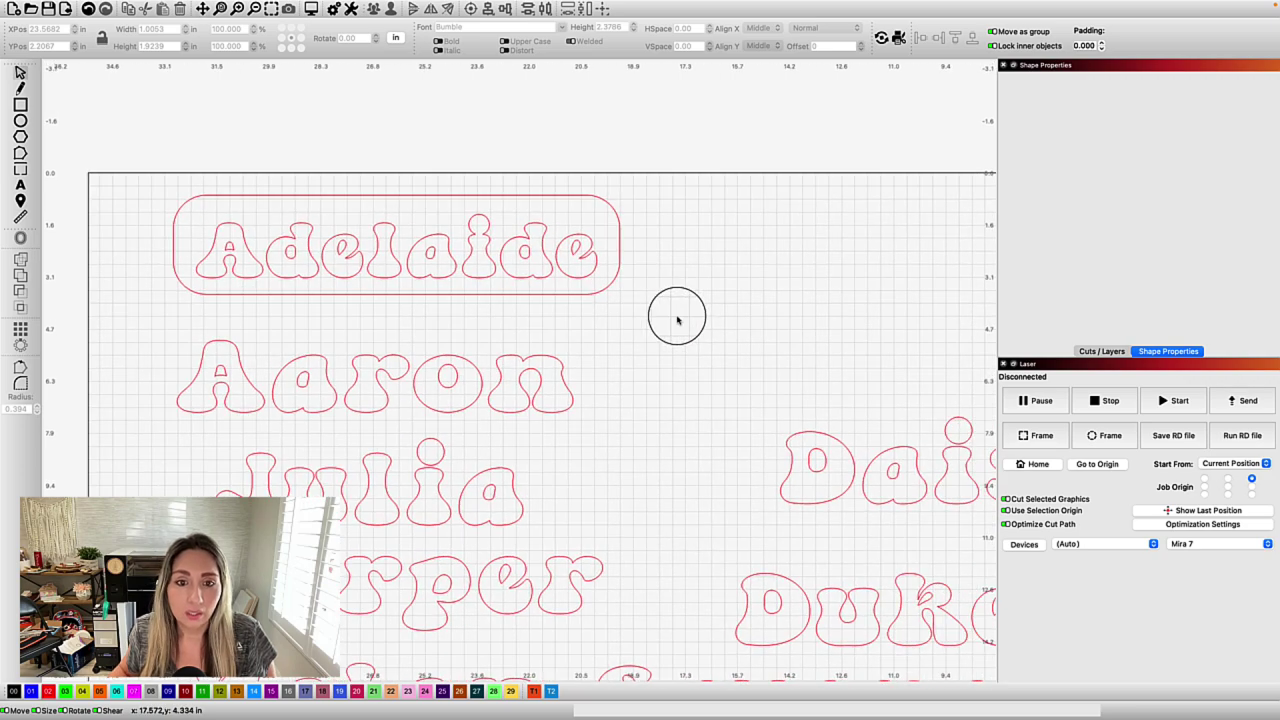
pyautogui.scroll(-2, 674, 317)
pyautogui.click(548, 298)
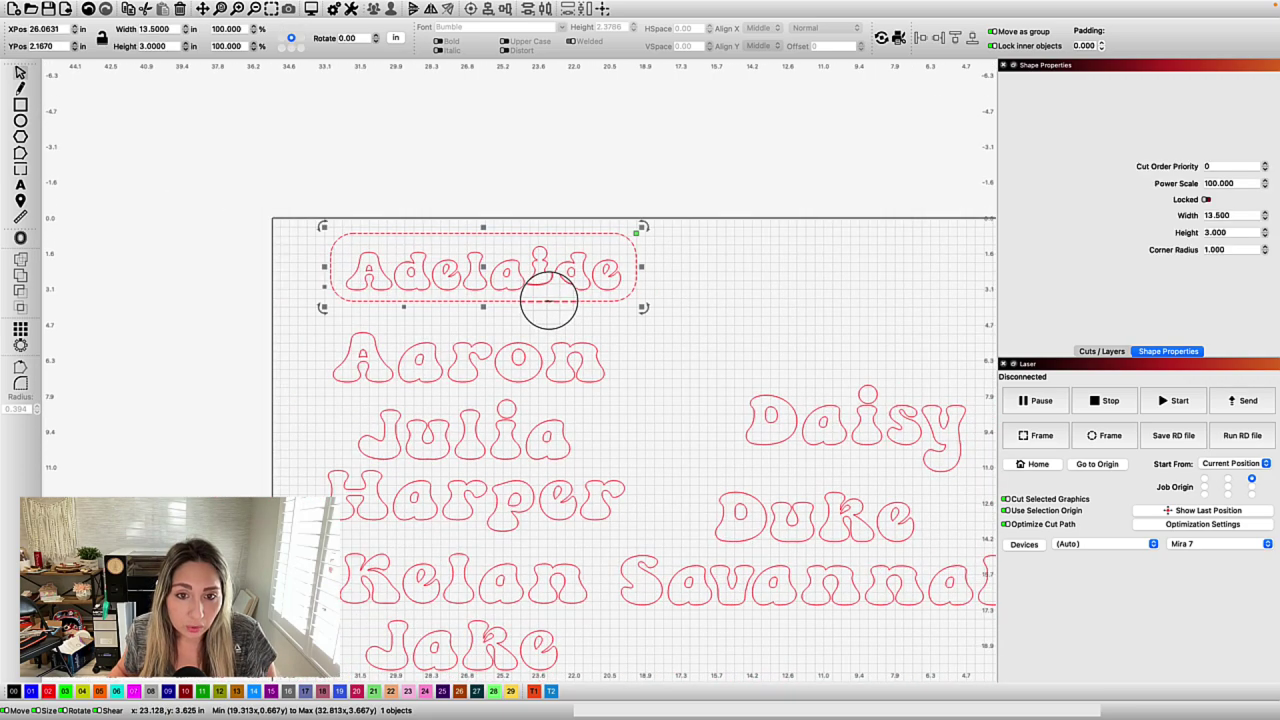
pyautogui.rightClick(549, 300)
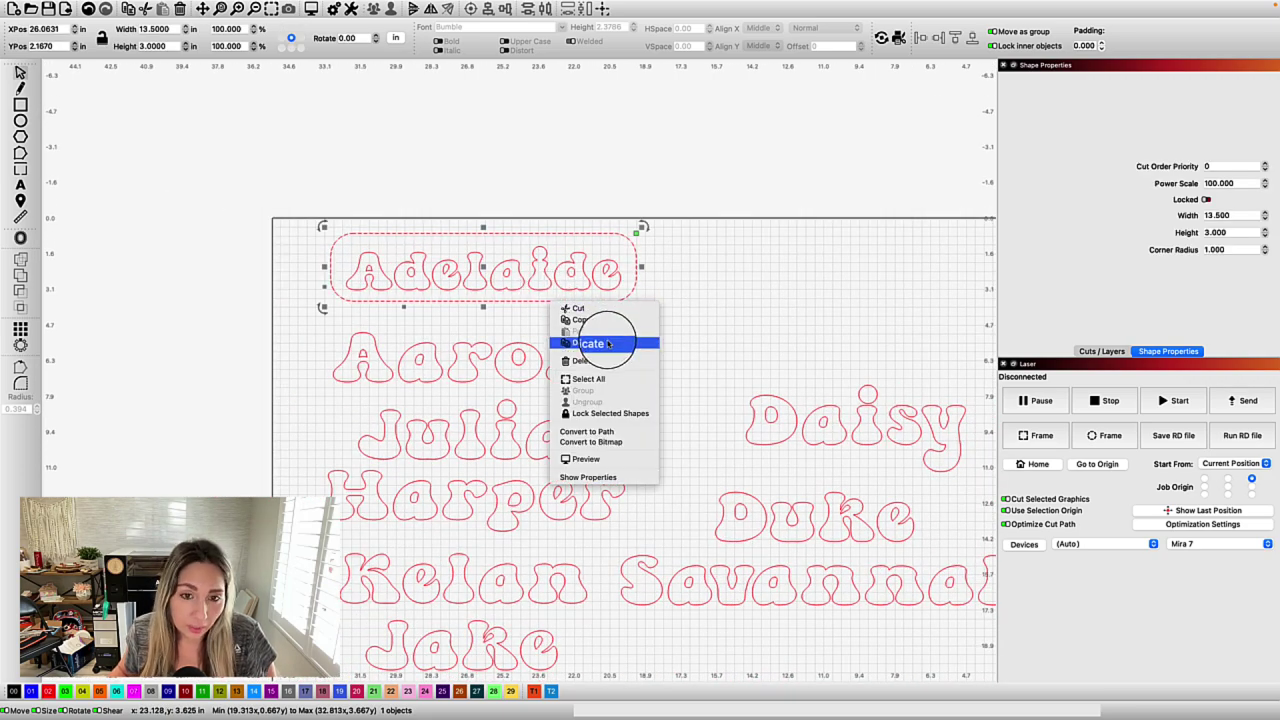
pyautogui.click(606, 344)
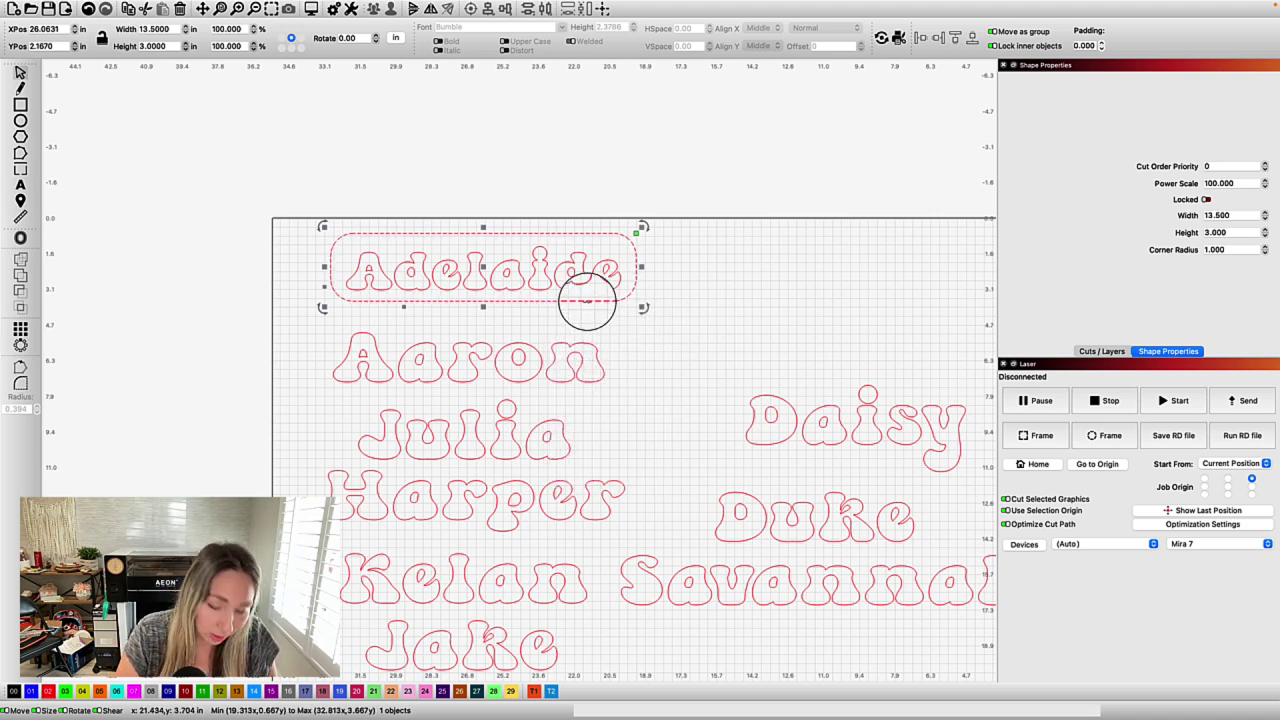
pyautogui.hotkey('alt', 'd')
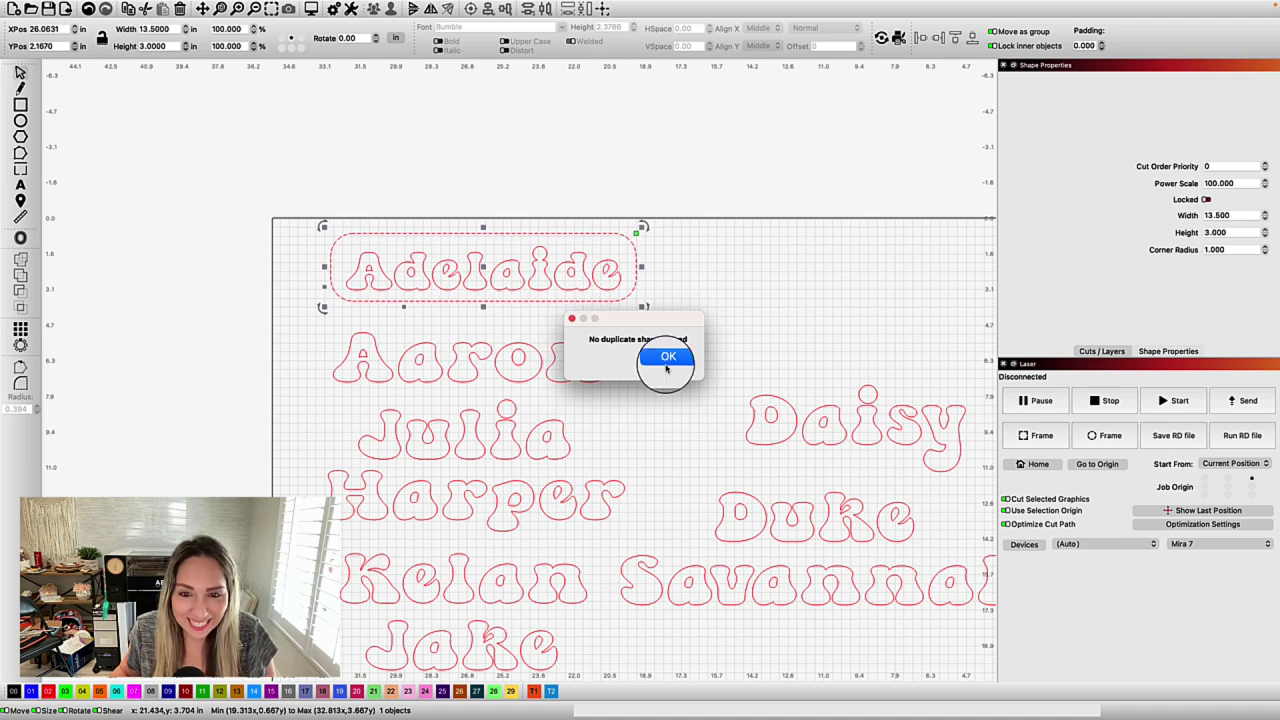
pyautogui.click(664, 359)
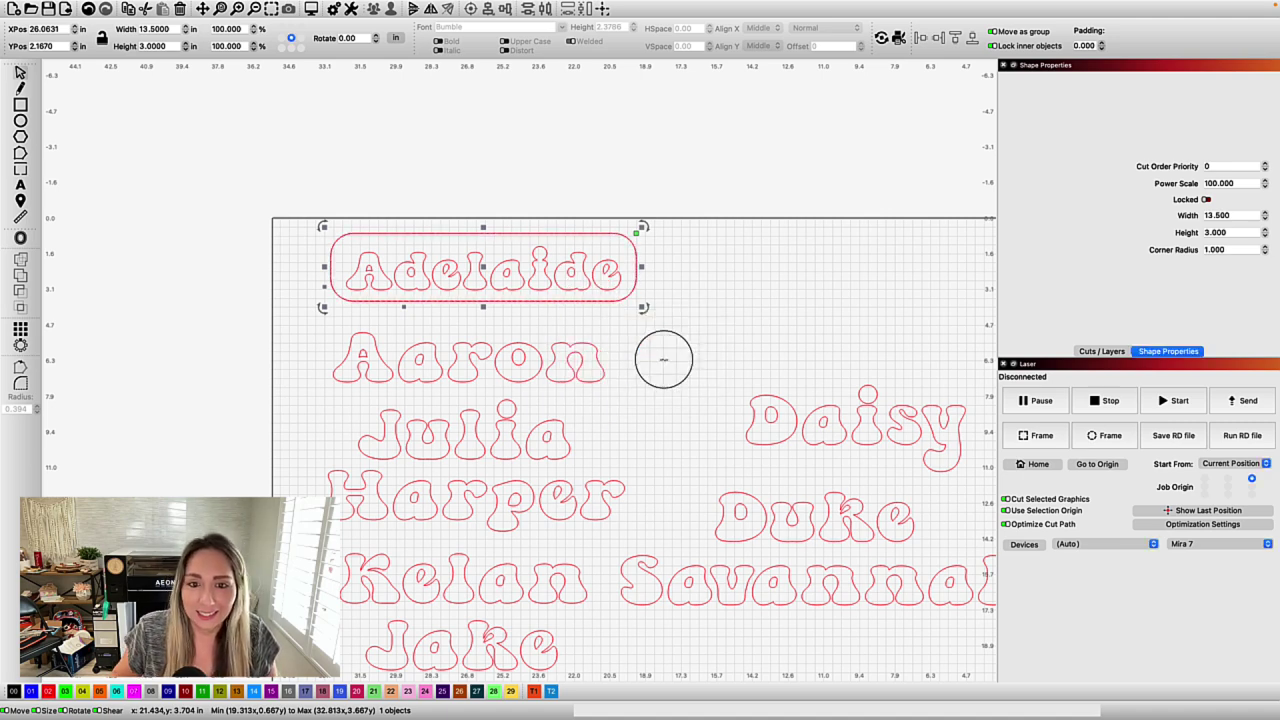
pyautogui.moveTo(654, 270); pyautogui.dragTo(794, 266)
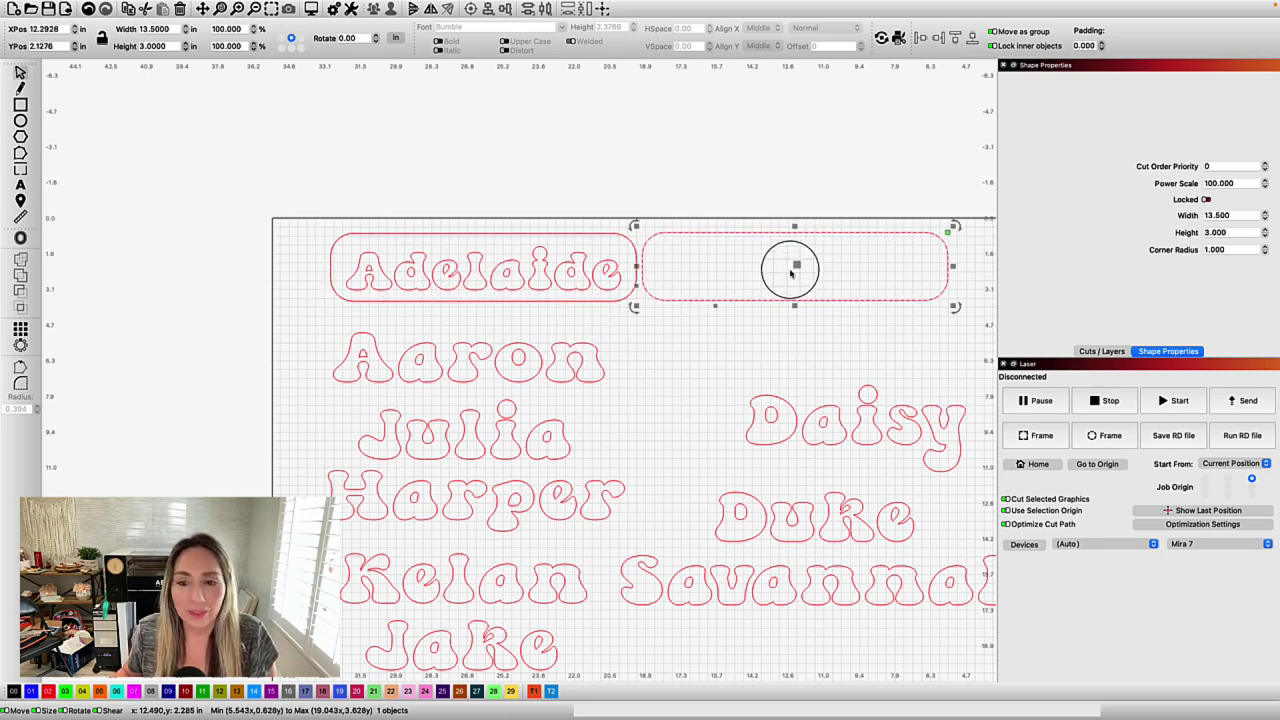
# Step: Duplicate the empty rounded rectangle and place the new copy over the second name
pyautogui.scroll(2, 790, 270)
pyautogui.click(814, 329)
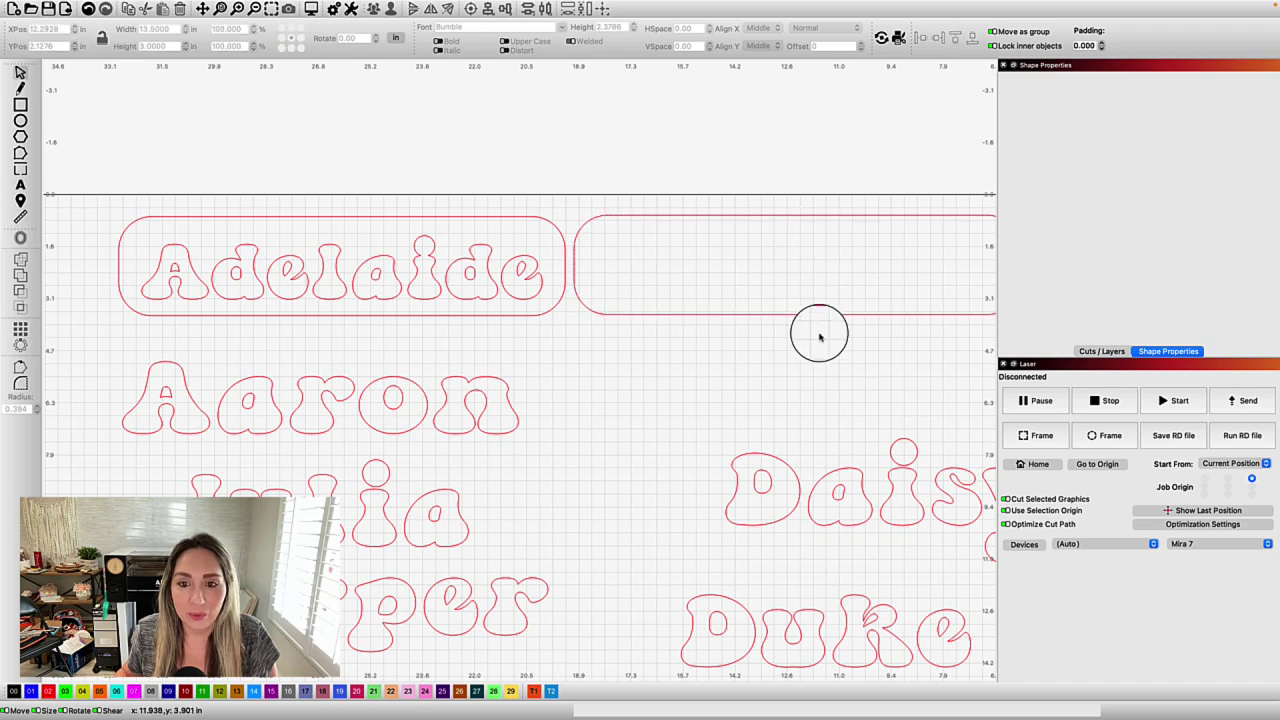
pyautogui.scroll(1, 791, 349)
pyautogui.scroll(-2, 791, 349)
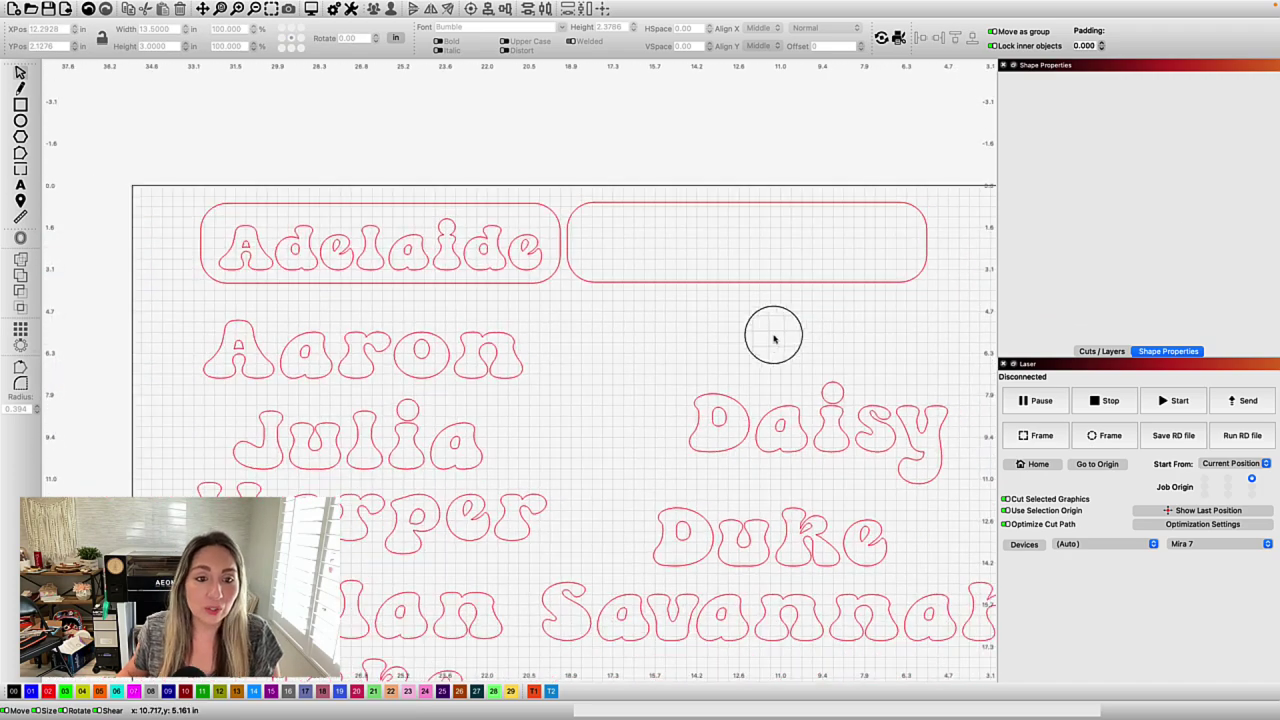
pyautogui.scroll(-1, 769, 325)
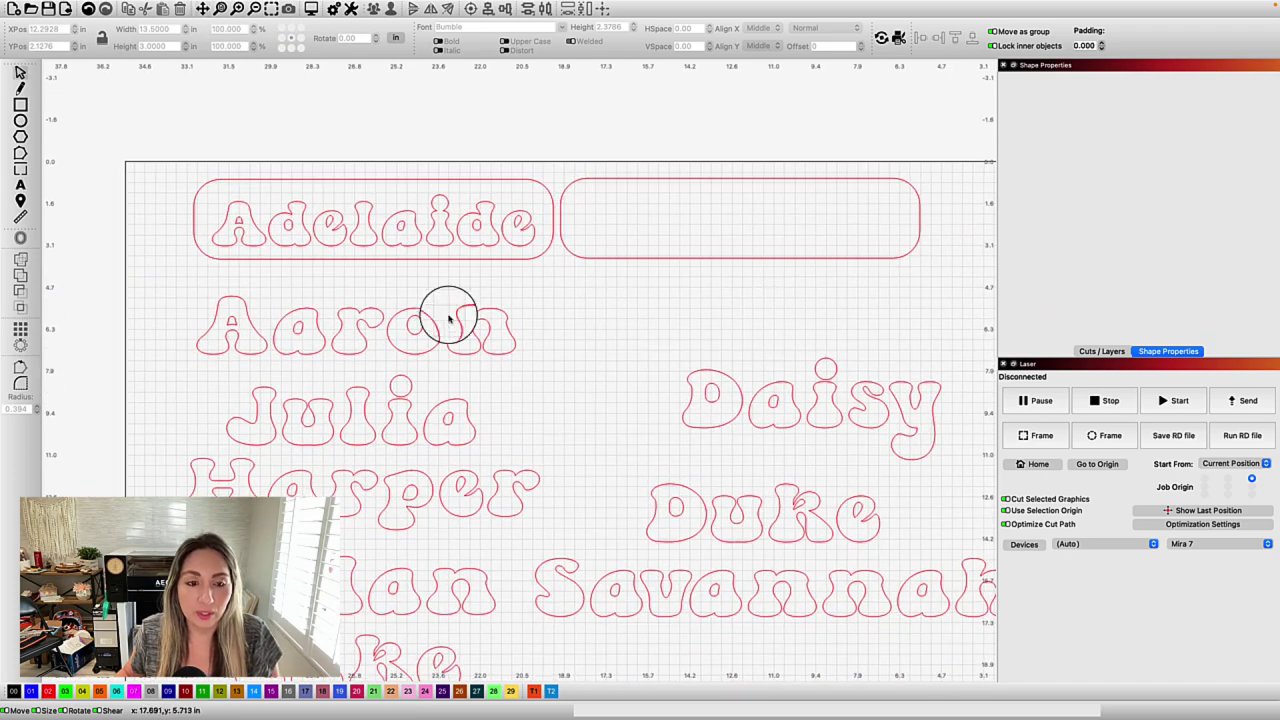
pyautogui.click(568, 251)
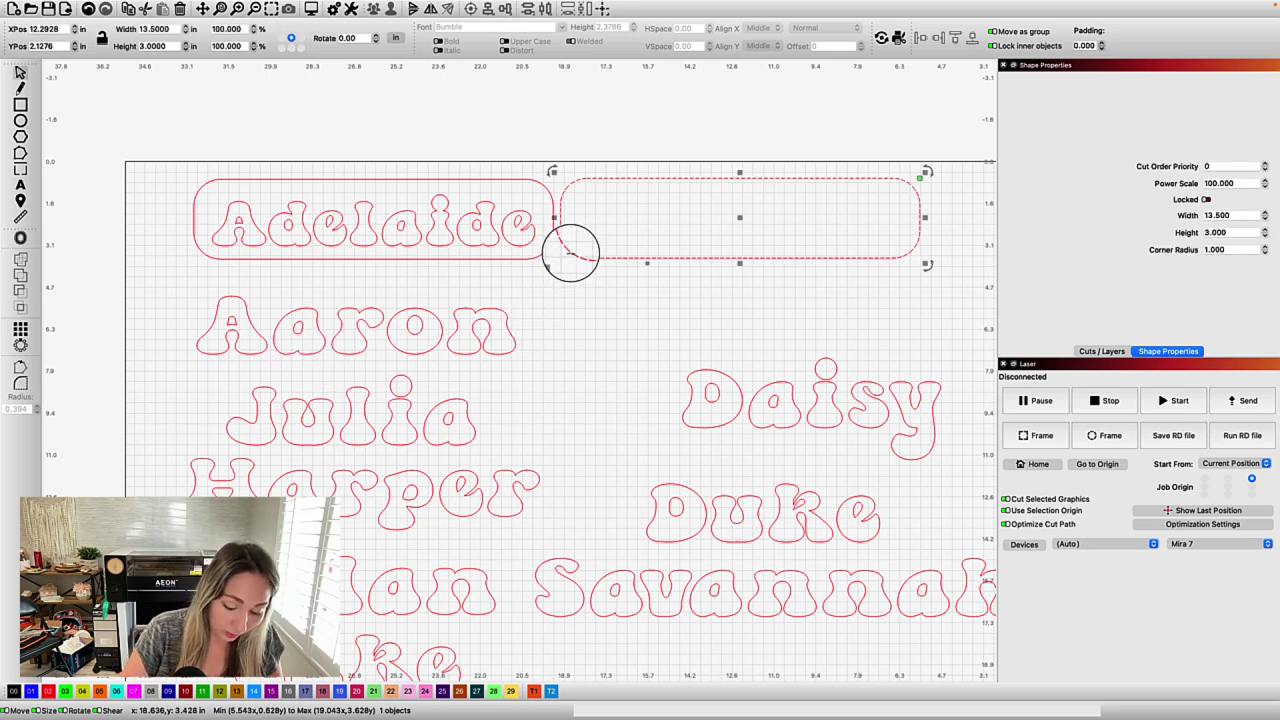
pyautogui.moveTo(625, 260); pyautogui.dragTo(363, 306)
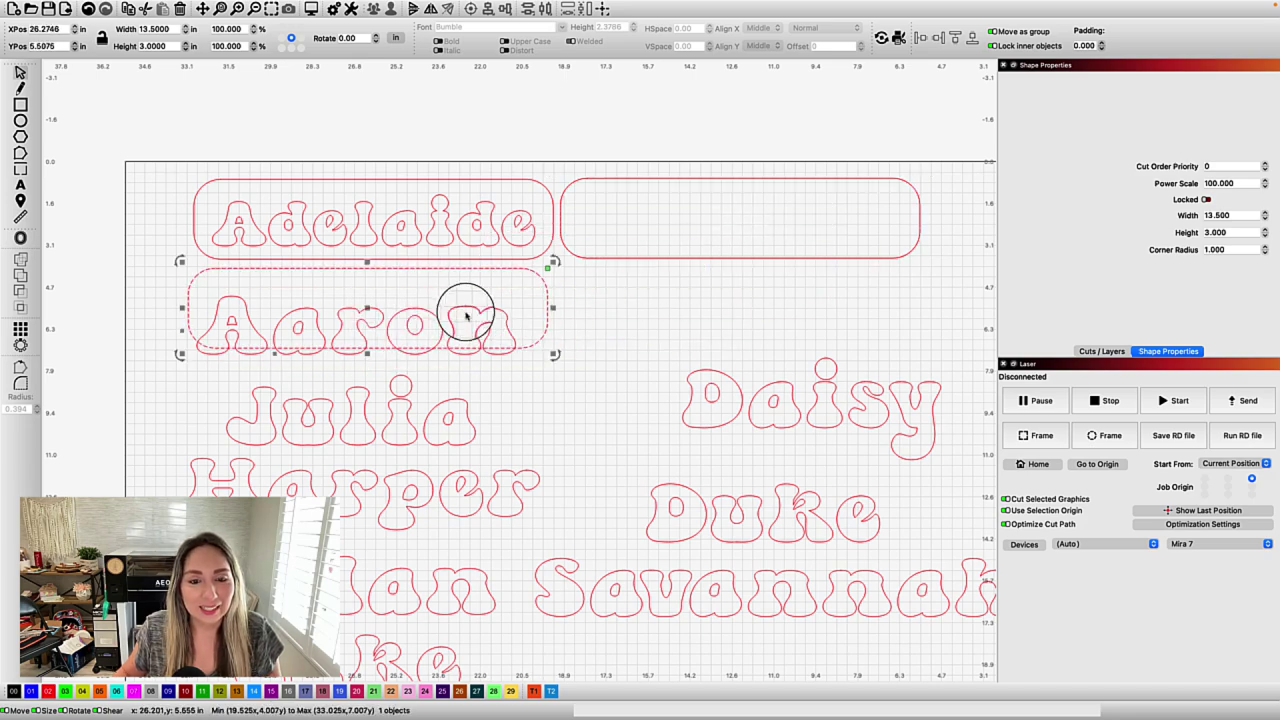
pyautogui.scroll(-4, 507, 314)
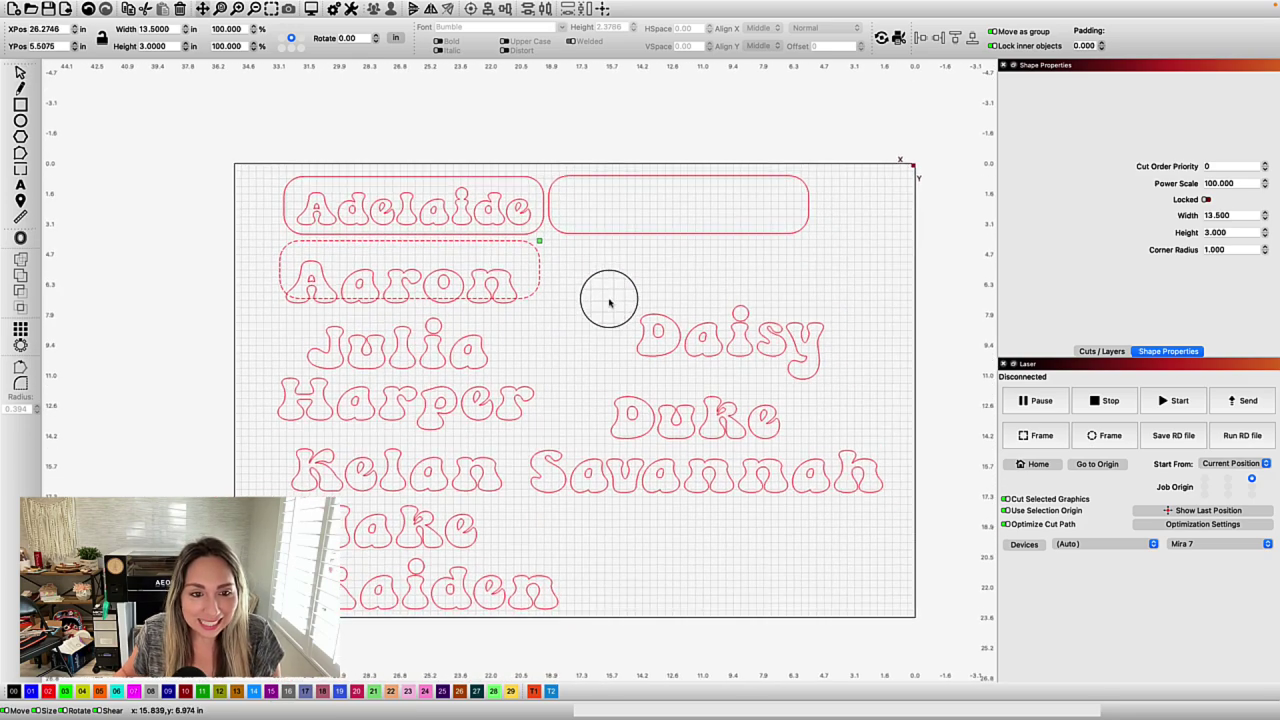
# Step: Clear the space below the first name by moving the spare rectangle above the work area and all other names to the right
pyautogui.moveTo(408, 266); pyautogui.dragTo(633, 138)
pyautogui.moveTo(197, 265); pyautogui.dragTo(865, 632)
pyautogui.moveTo(574, 456); pyautogui.dragTo(890, 430)
pyautogui.click(375, 283)
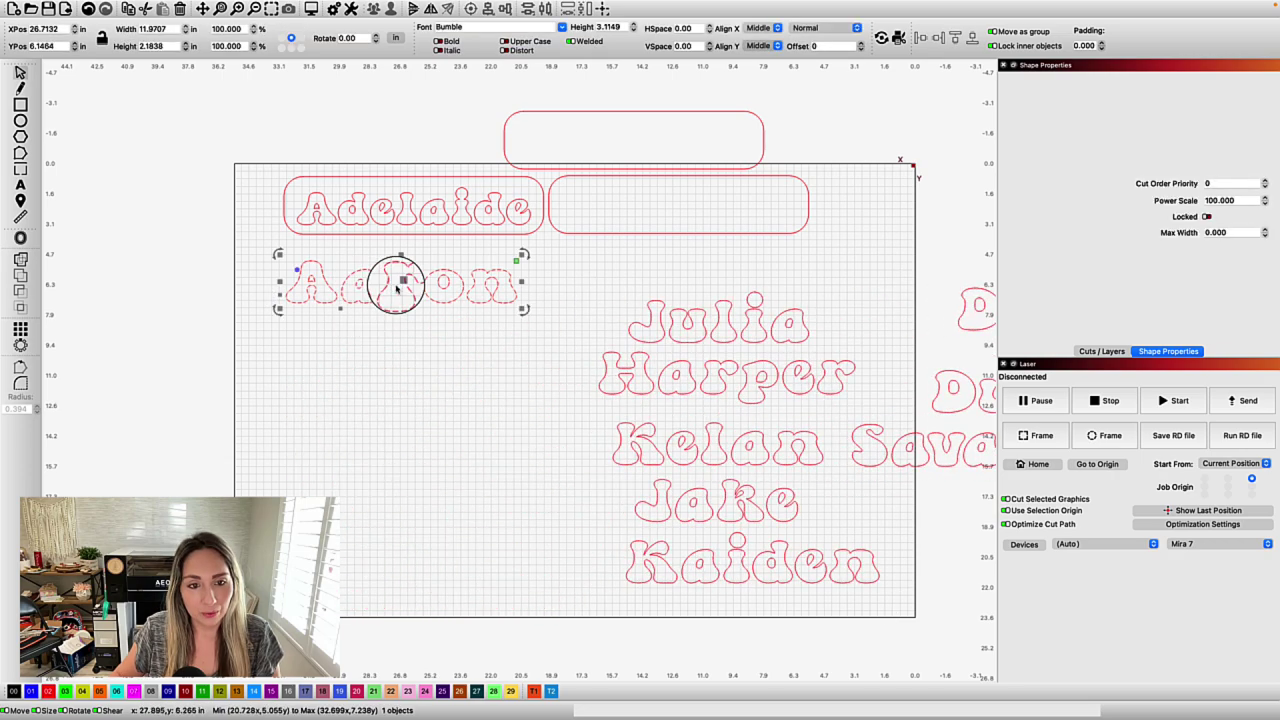
pyautogui.moveTo(400, 283); pyautogui.dragTo(725, 278)
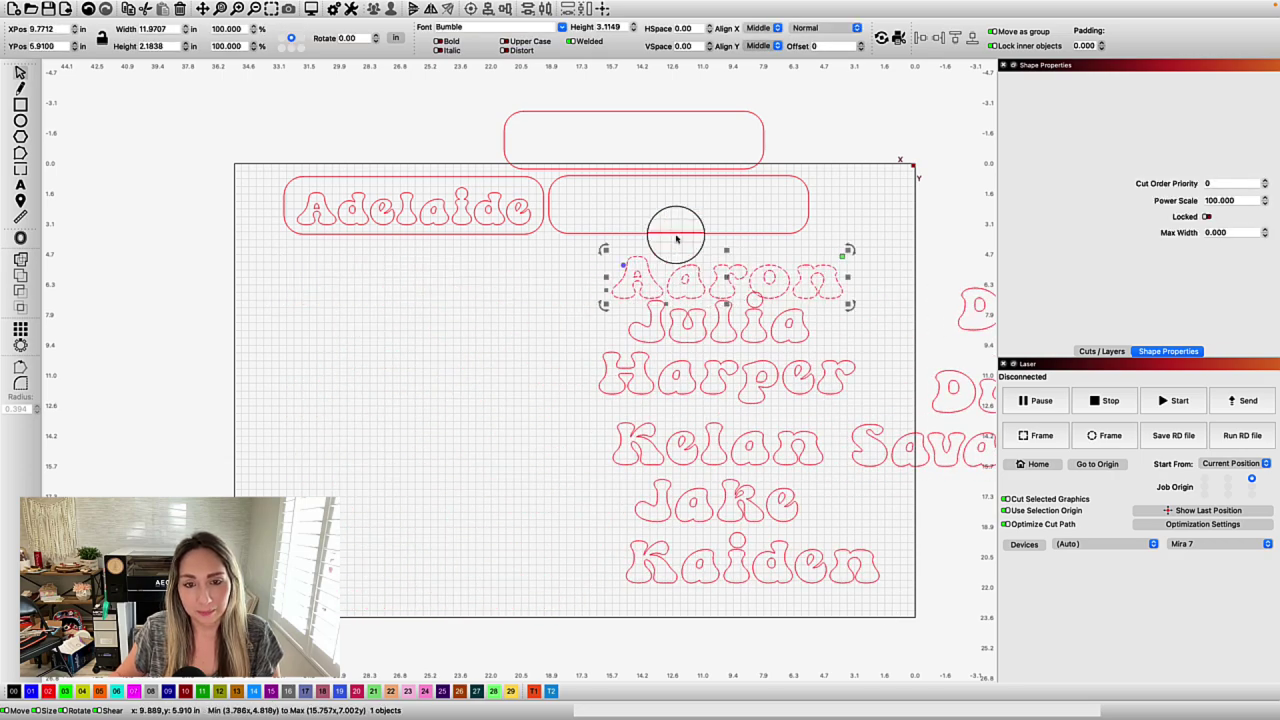
# Step: Move the spare rectangle to the work area's lower-left corner and create a grid array of 1 column and 6 rows from it
pyautogui.click(609, 166)
pyautogui.moveTo(629, 137); pyautogui.dragTo(394, 584)
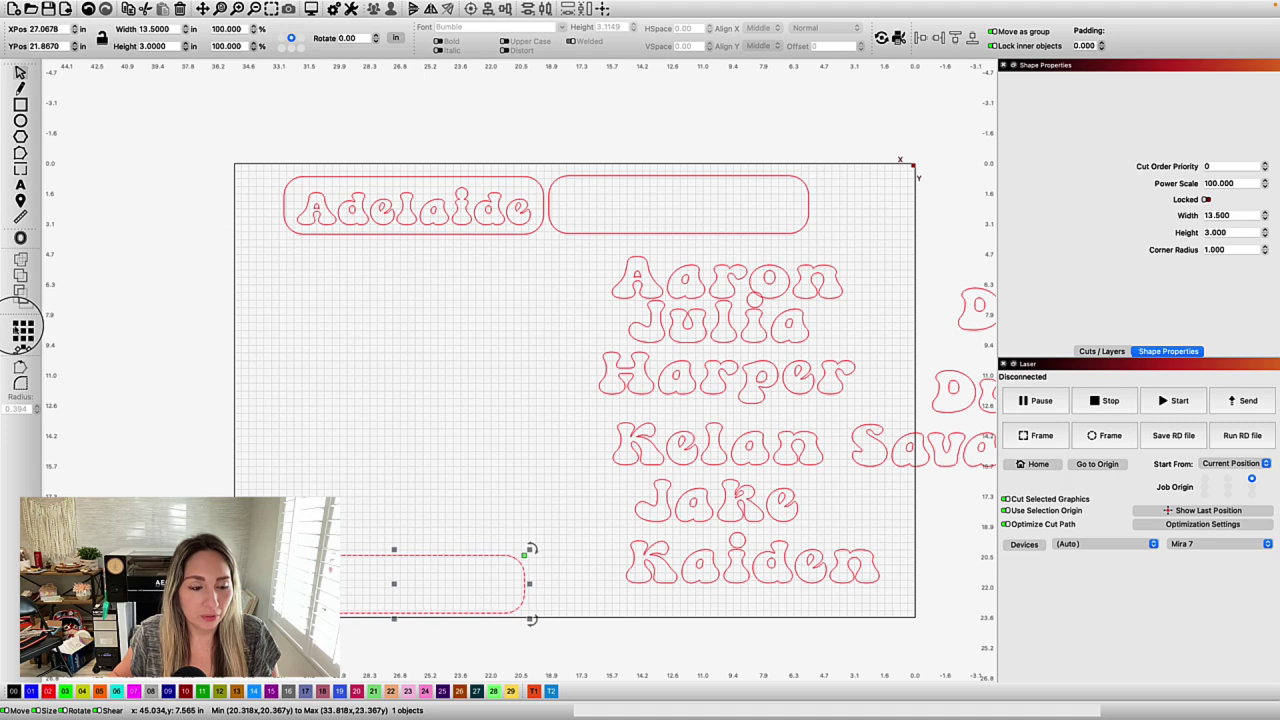
pyautogui.click(20, 328)
pyautogui.moveTo(634, 238); pyautogui.dragTo(733, 237)
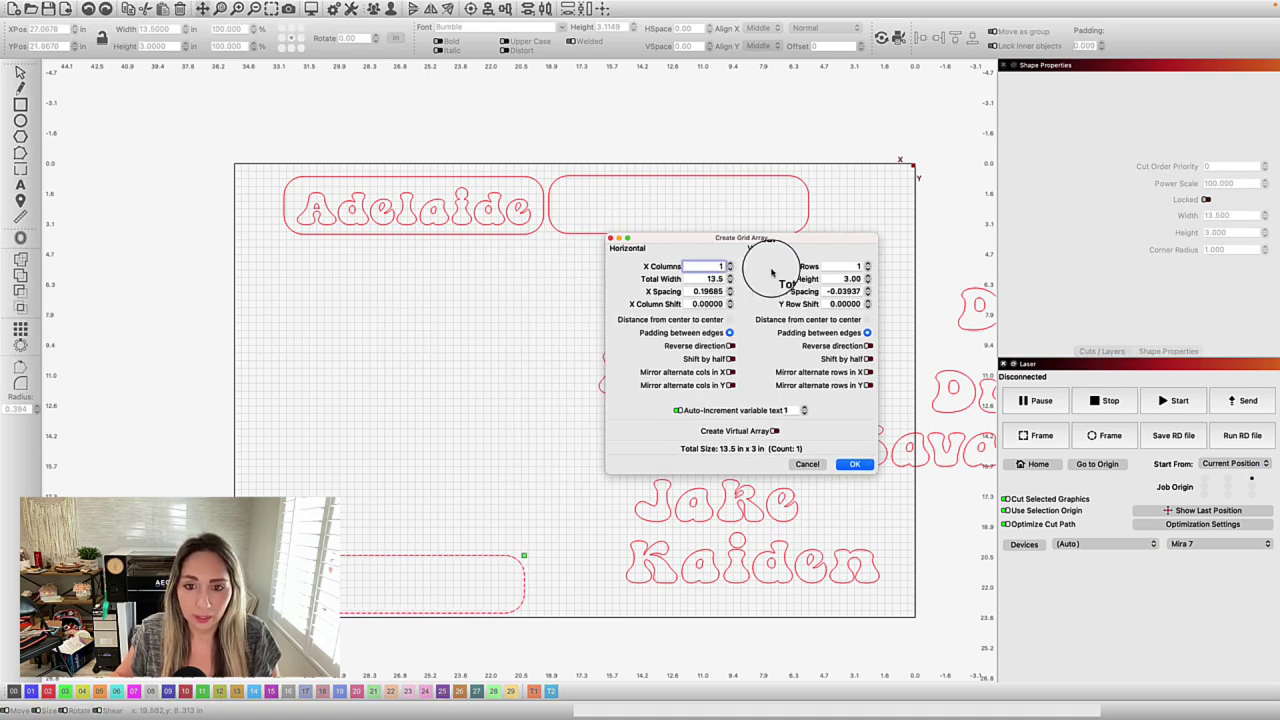
pyautogui.click(730, 263)
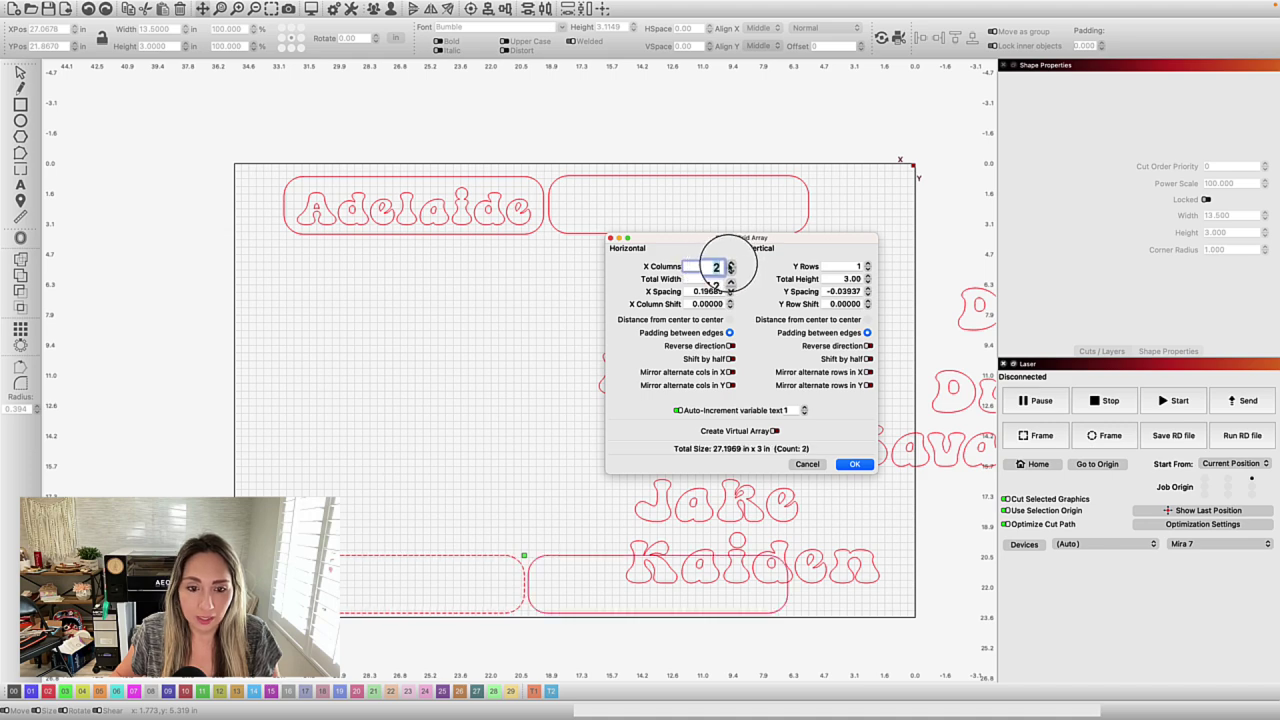
pyautogui.click(730, 270)
pyautogui.click(868, 263)
pyautogui.click(868, 263)
pyautogui.click(868, 263)
pyautogui.click(868, 263)
pyautogui.click(868, 263)
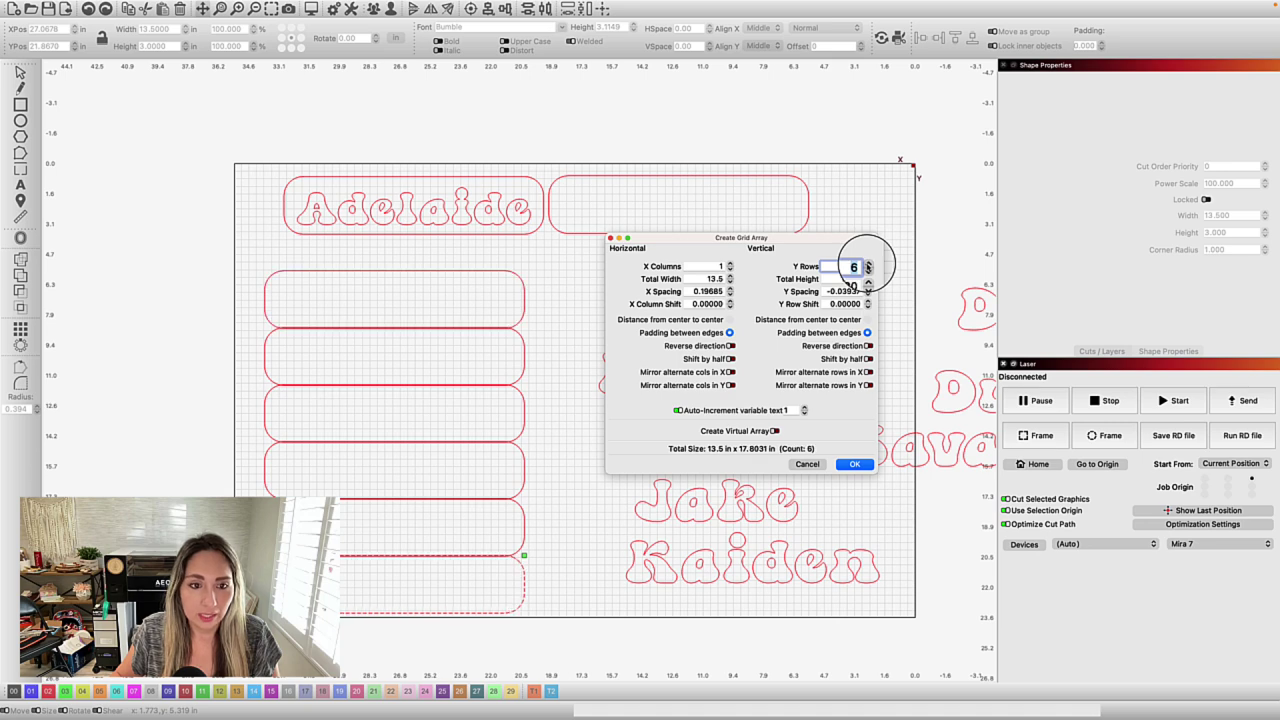
pyautogui.click(855, 464)
pyautogui.click(580, 569)
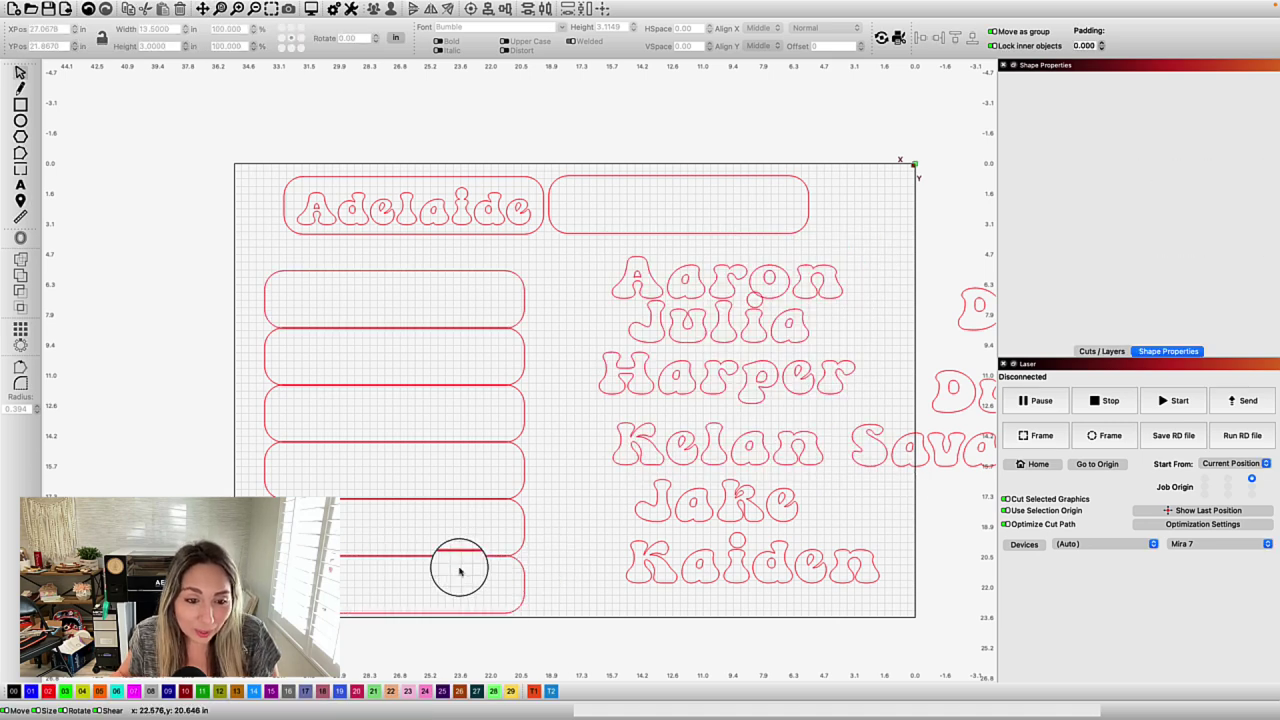
# Step: Place the next two names in the array's top two rectangles, scaling the lower name to about 7.97 × 2.24 in
pyautogui.click(732, 280)
pyautogui.moveTo(723, 275); pyautogui.dragTo(396, 298)
pyautogui.click(701, 320)
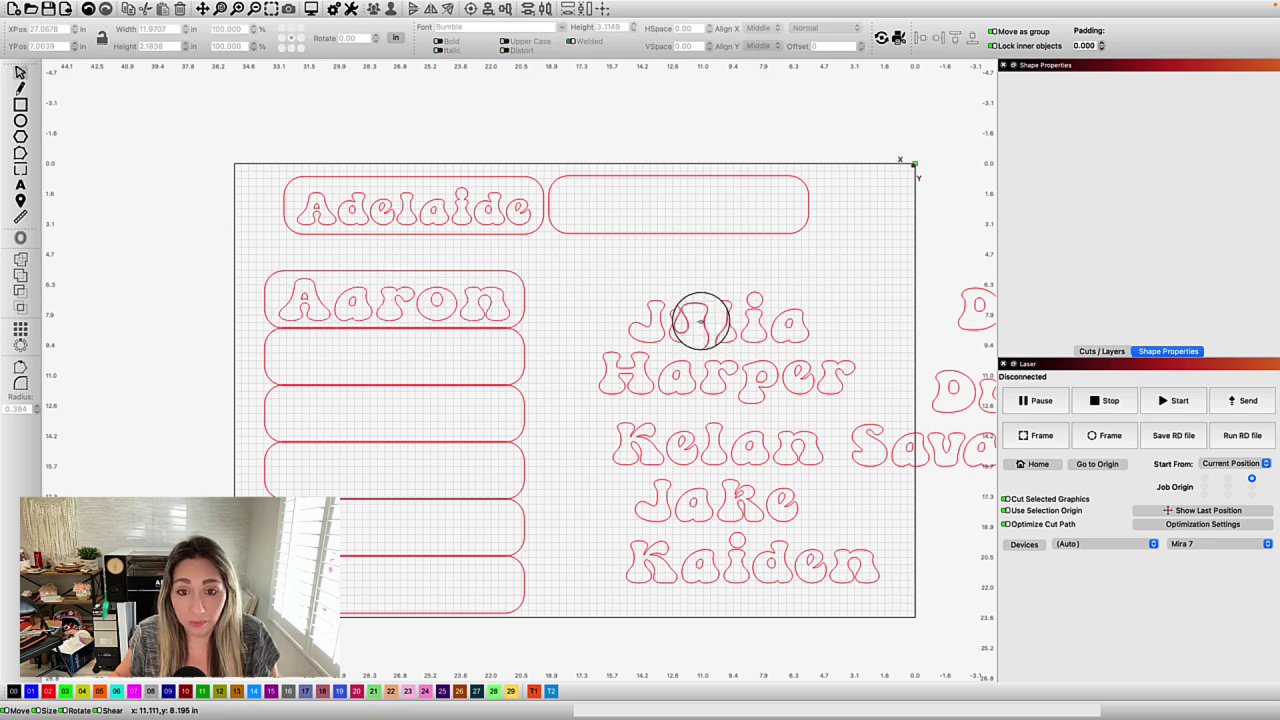
pyautogui.click(724, 318)
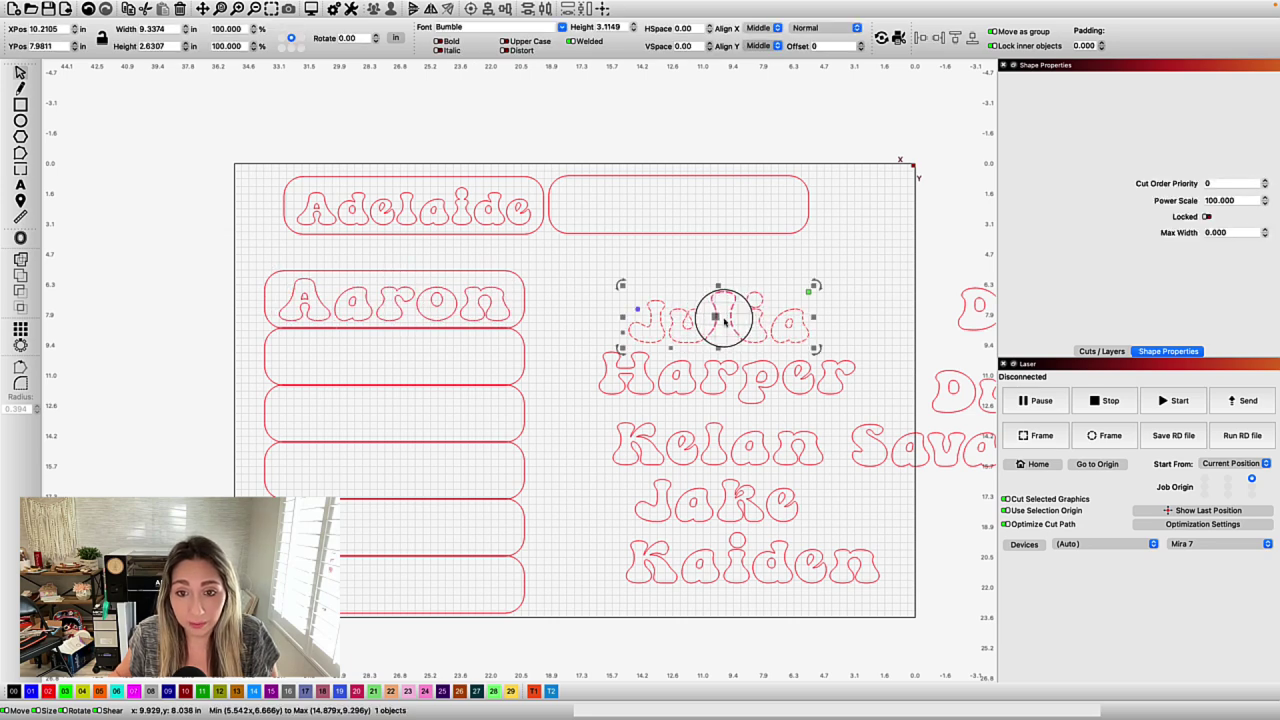
pyautogui.moveTo(722, 316); pyautogui.dragTo(389, 354)
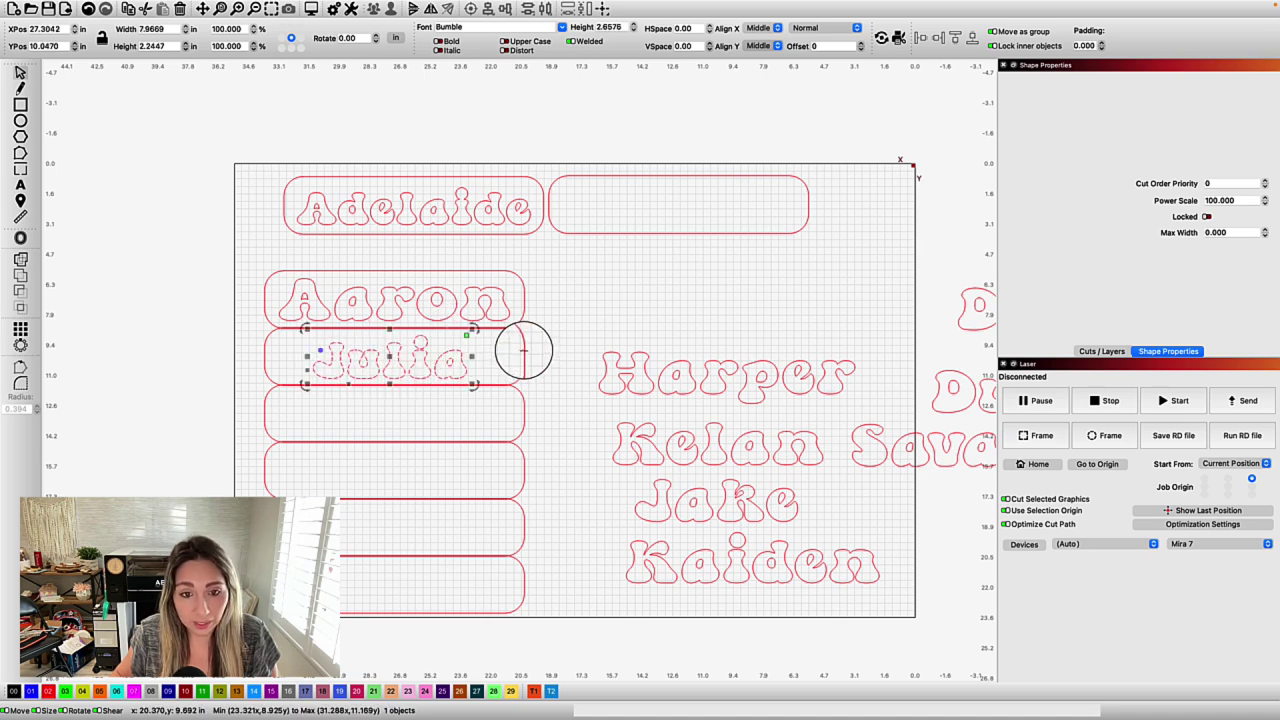
# Step: Narrow the array's second rectangle to suit its shorter name, then center the name inside and enlarge it to about 8.49 × 2.39 in
pyautogui.click(526, 355)
pyautogui.moveTo(526, 355); pyautogui.dragTo(487, 357)
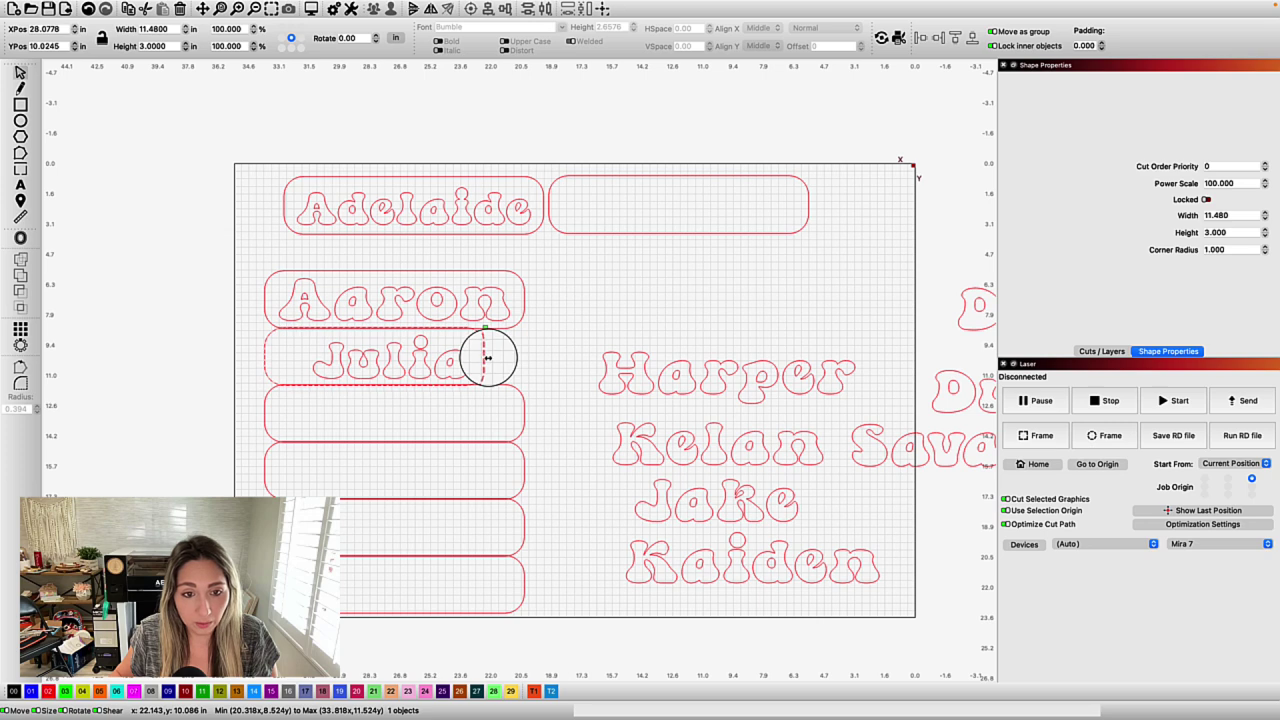
pyautogui.click(387, 362)
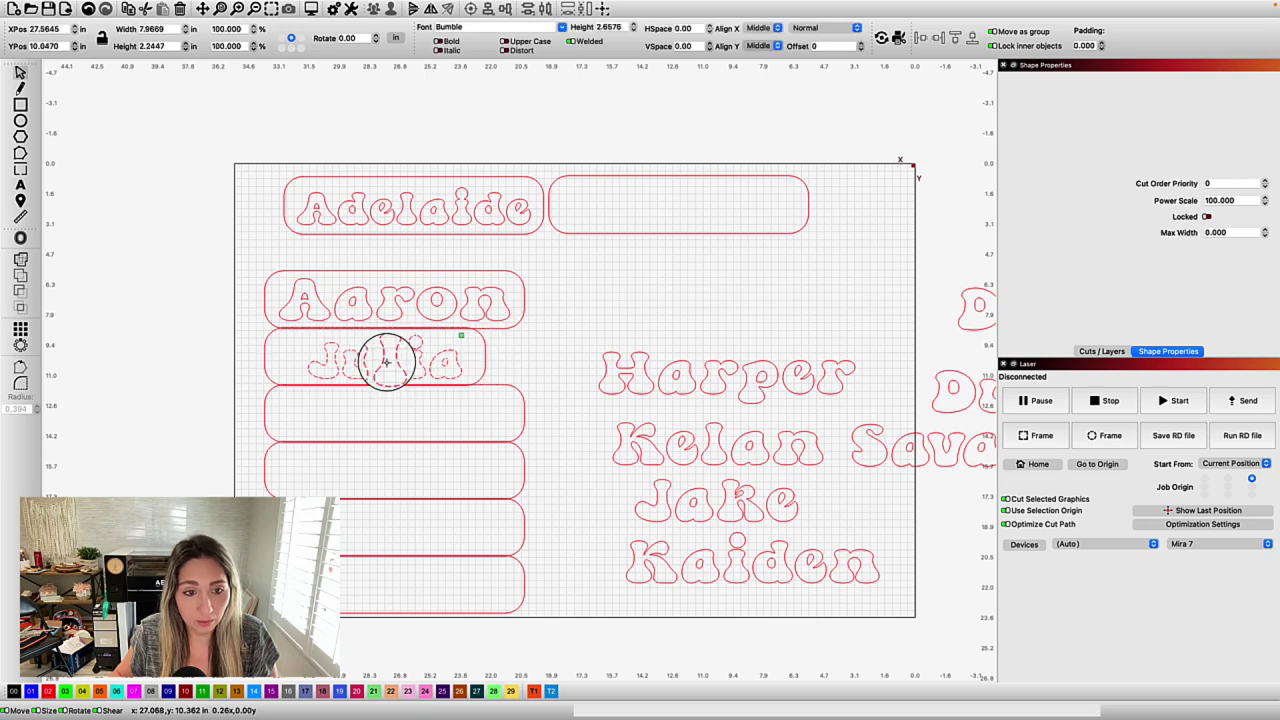
pyautogui.click(485, 357)
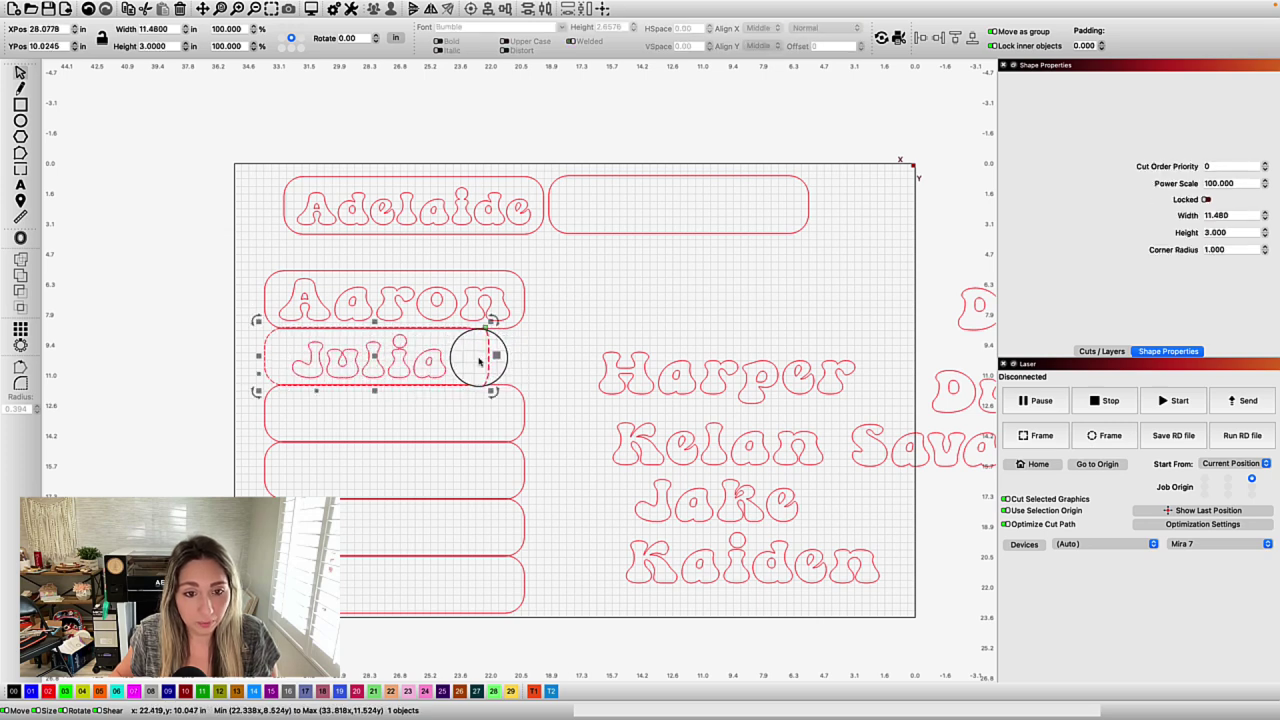
pyautogui.click(370, 357)
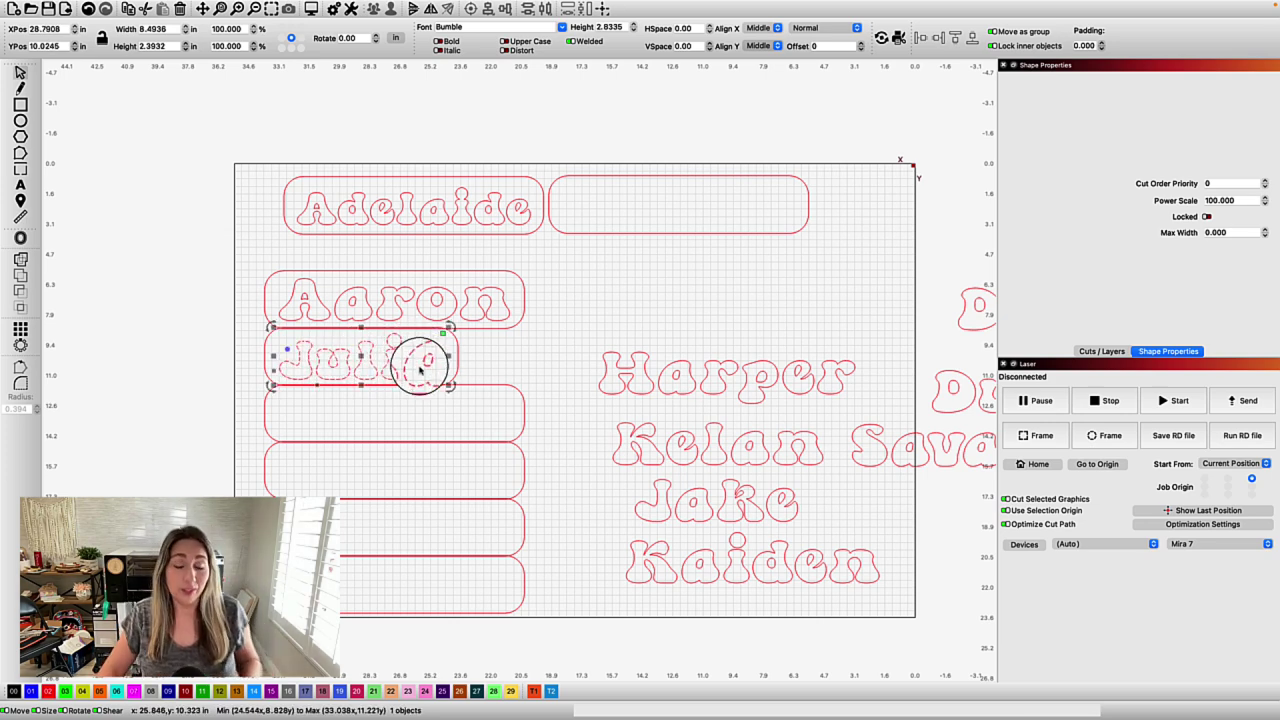
# Step: Place the next name in the array's third rectangle, scale it to about 11.85 × 2.39 in and center it inside
pyautogui.click(514, 377)
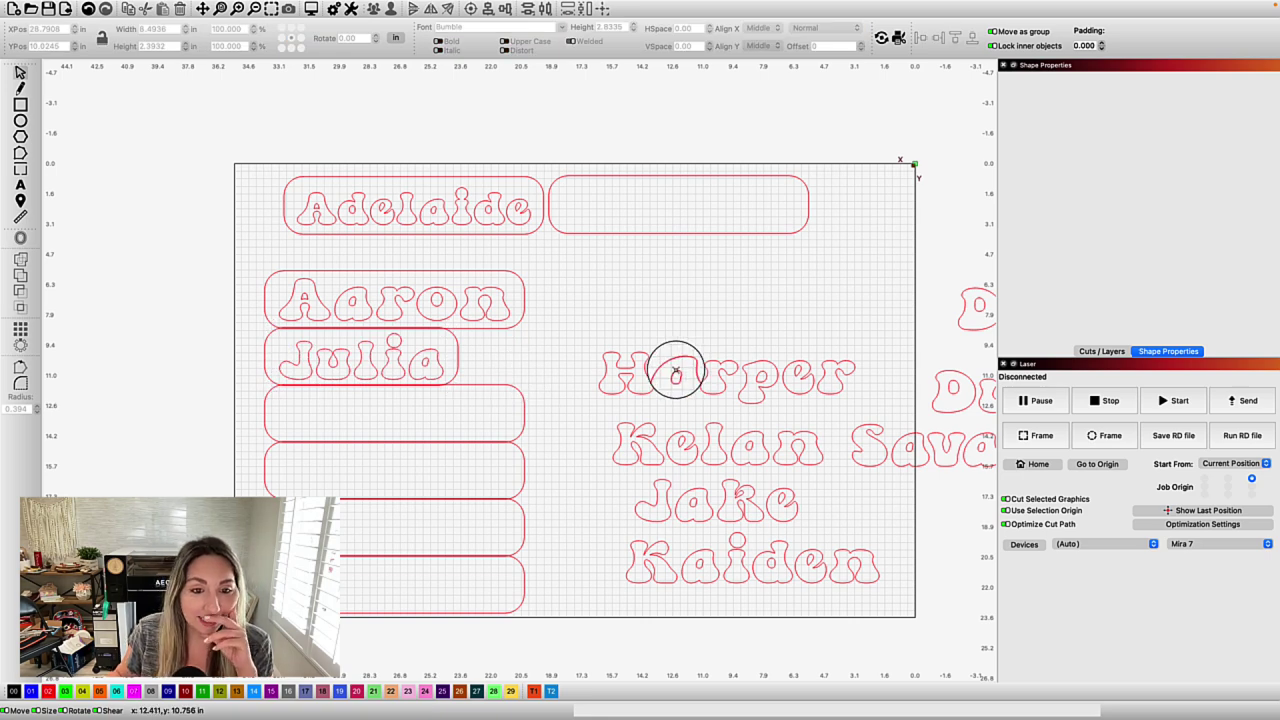
pyautogui.click(676, 372)
pyautogui.moveTo(726, 371); pyautogui.dragTo(430, 413)
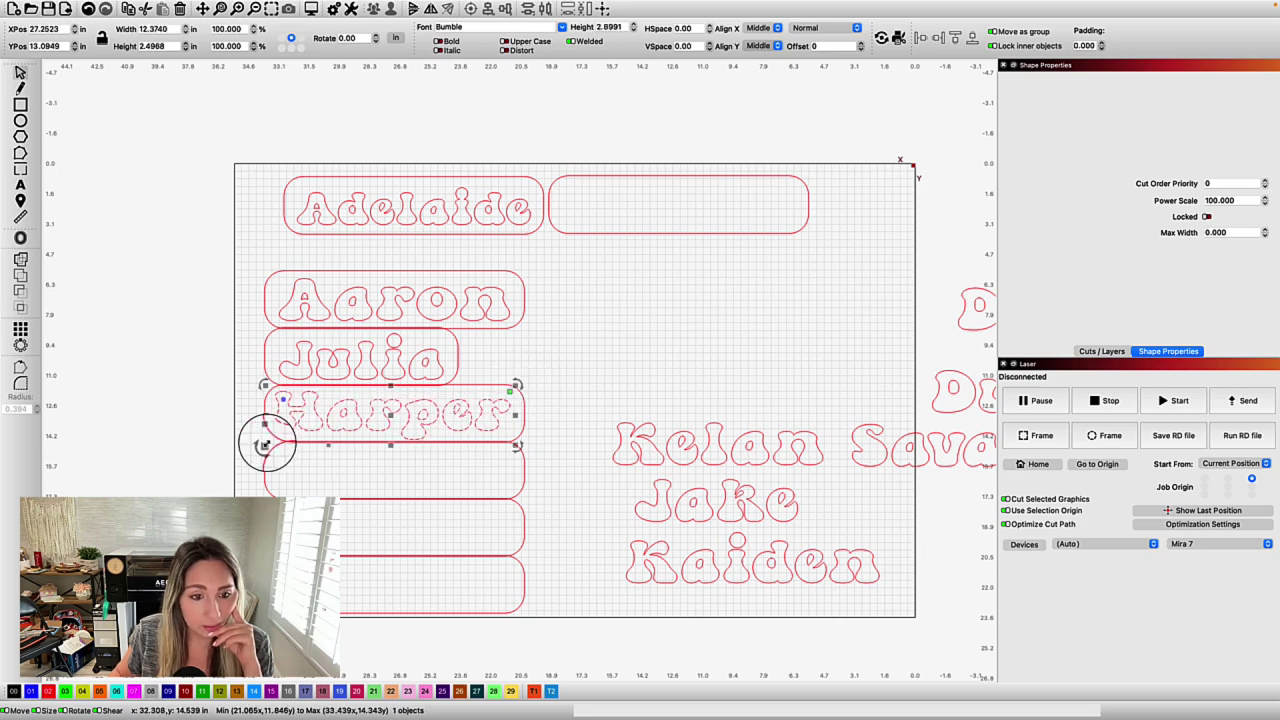
pyautogui.scroll(6, 331, 403)
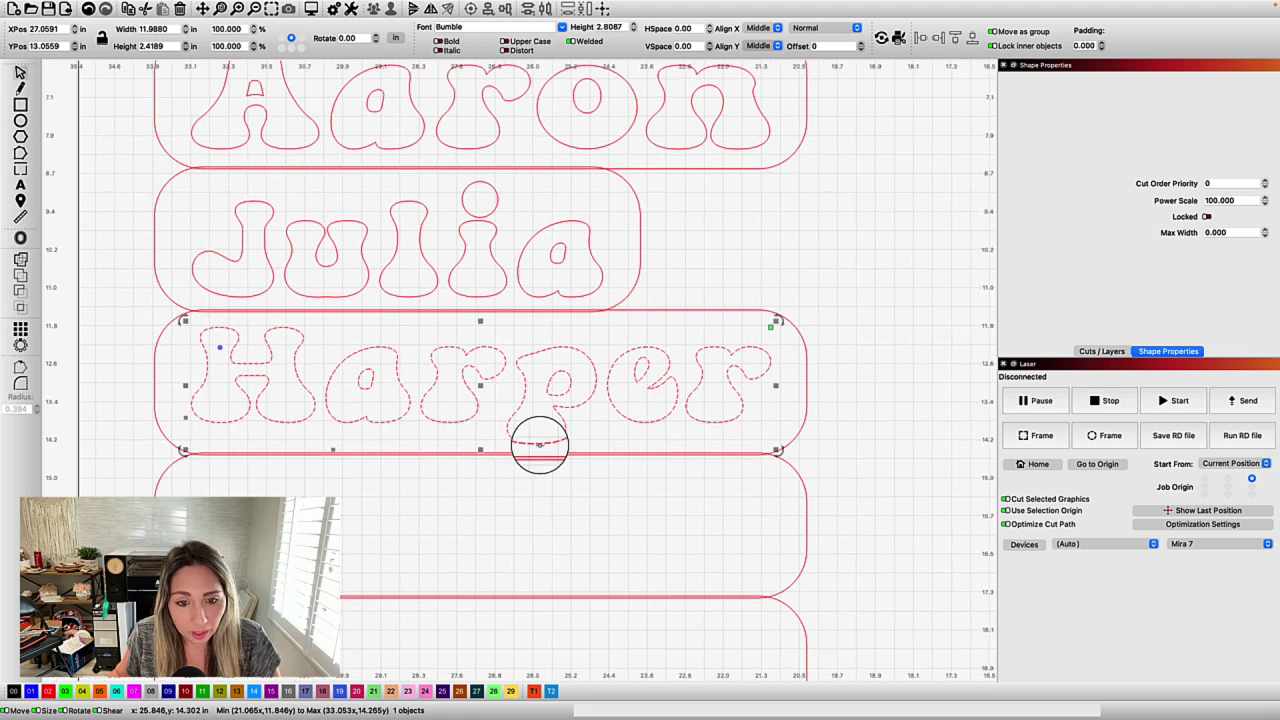
pyautogui.moveTo(181, 452); pyautogui.dragTo(144, 460)
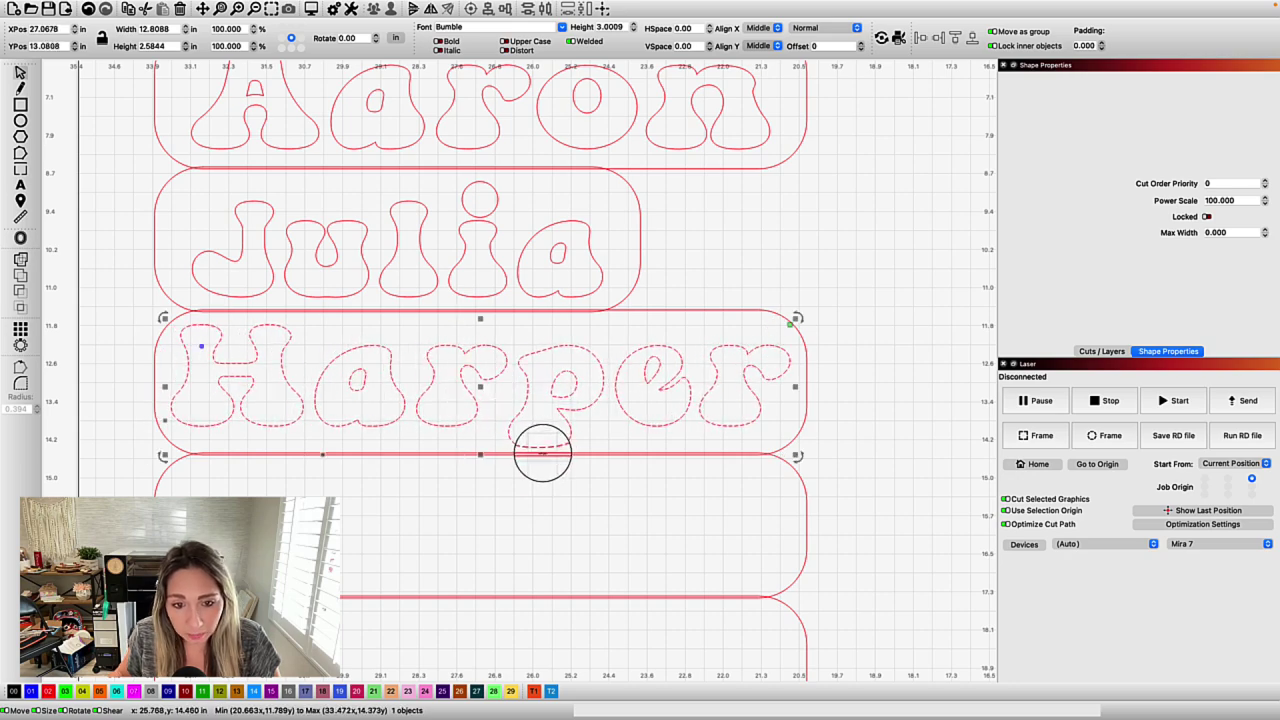
pyautogui.scroll(3, 541, 453)
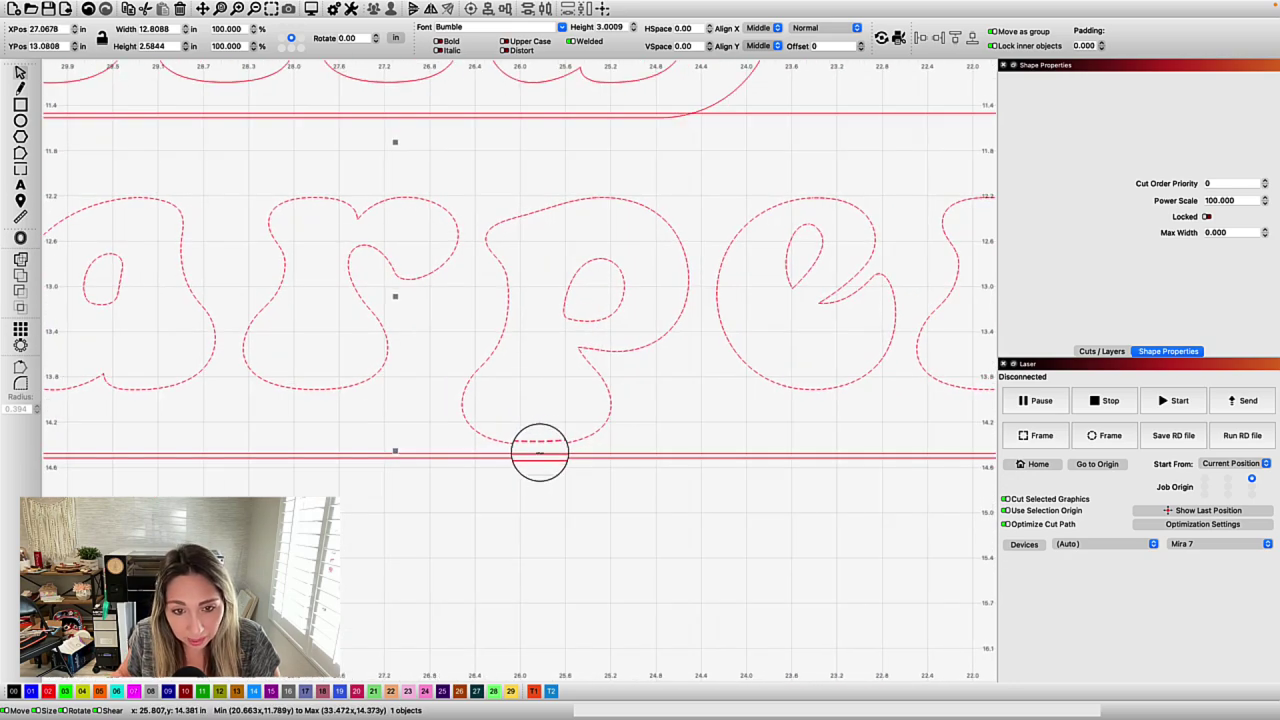
pyautogui.scroll(-5, 507, 408)
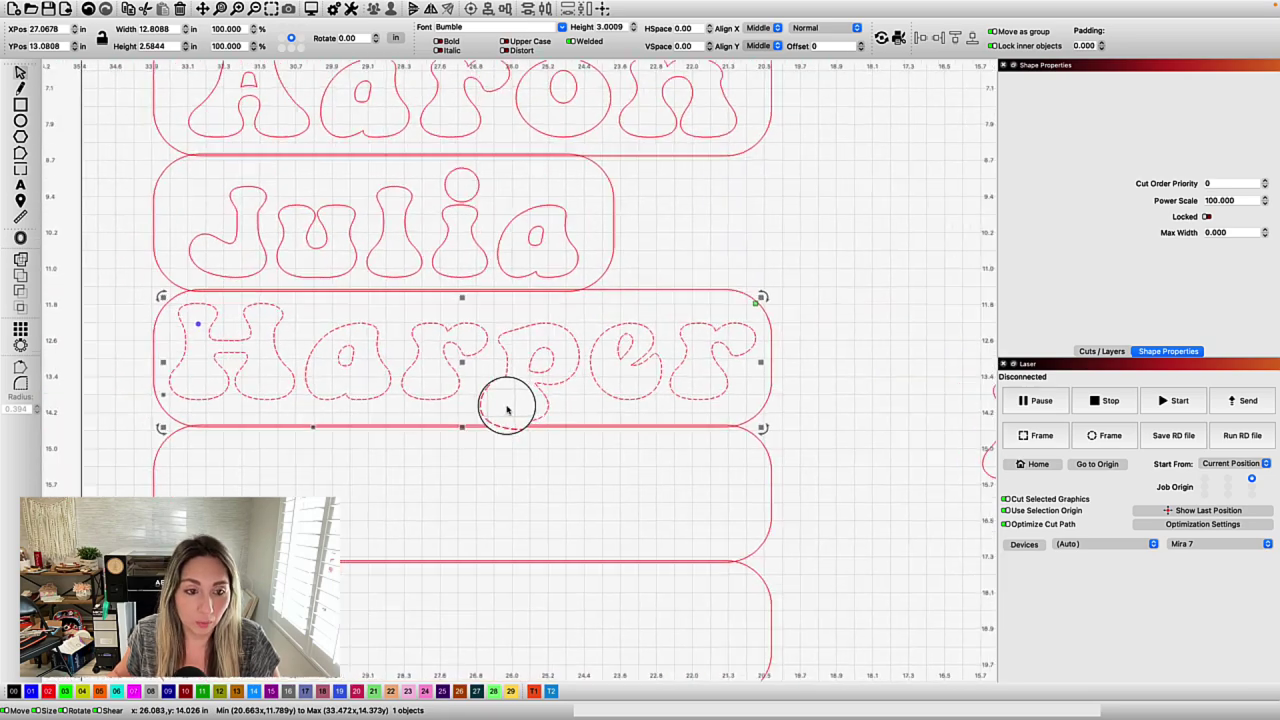
pyautogui.scroll(1, 750, 418)
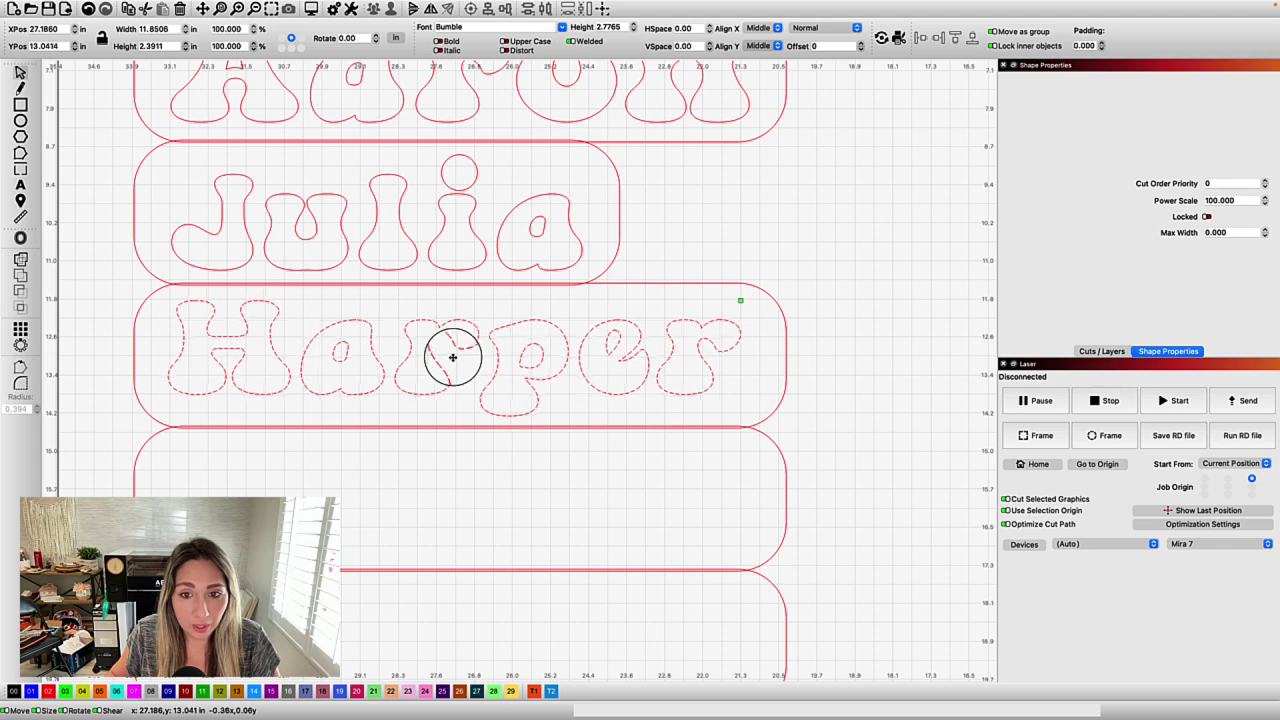
pyautogui.scroll(-2, 418, 372)
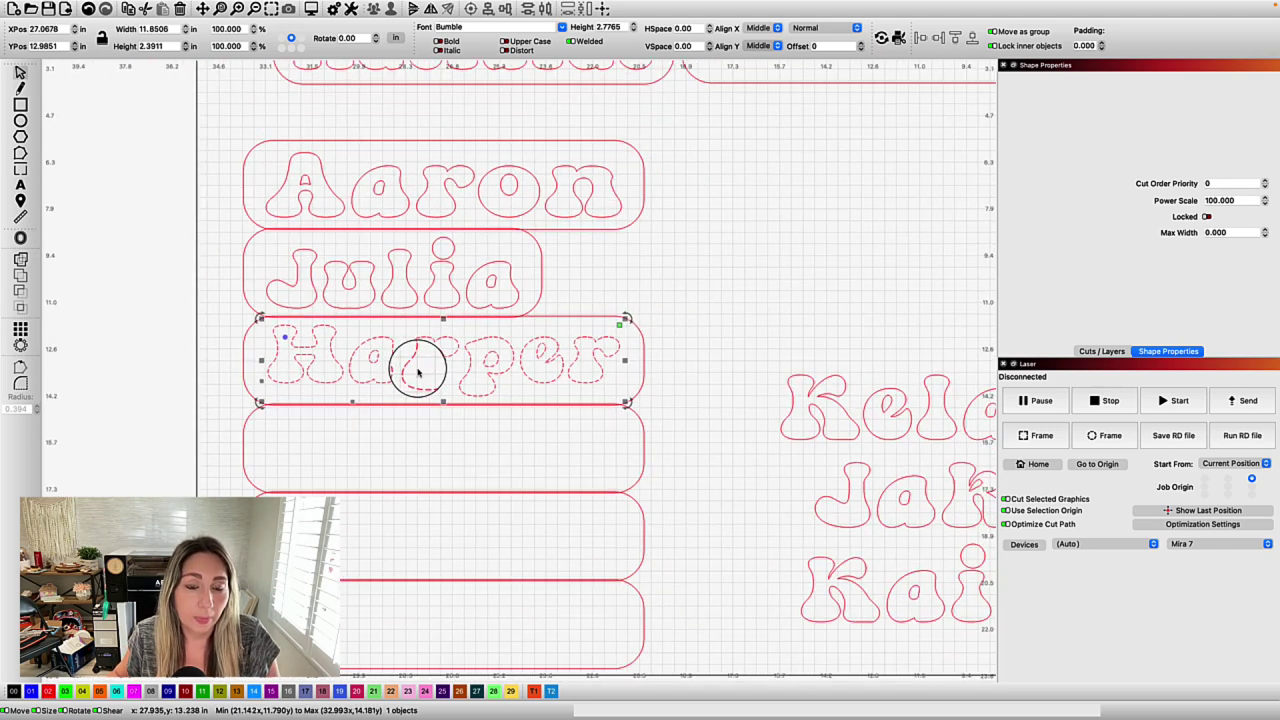
pyautogui.keyDown('shift'); pyautogui.click(577, 317); pyautogui.keyUp('shift')
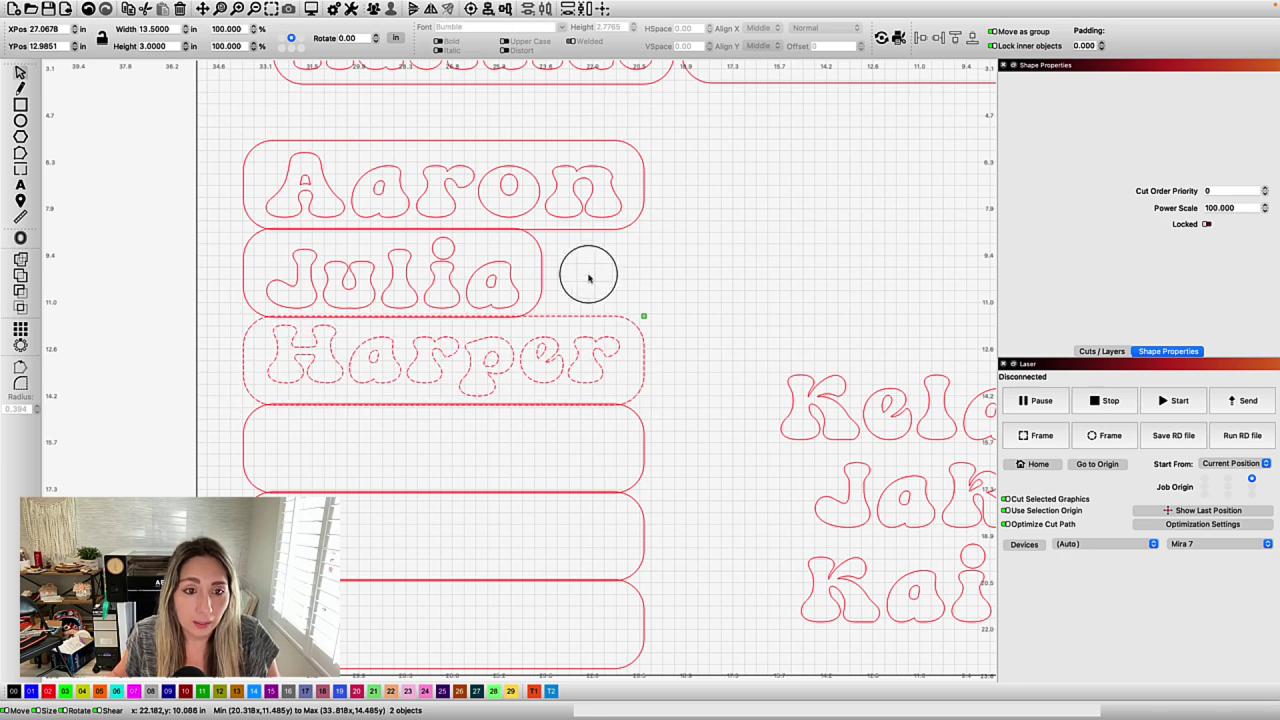
# Step: Select the second name together with its narrowed rectangle and align their centers
pyautogui.click(503, 263)
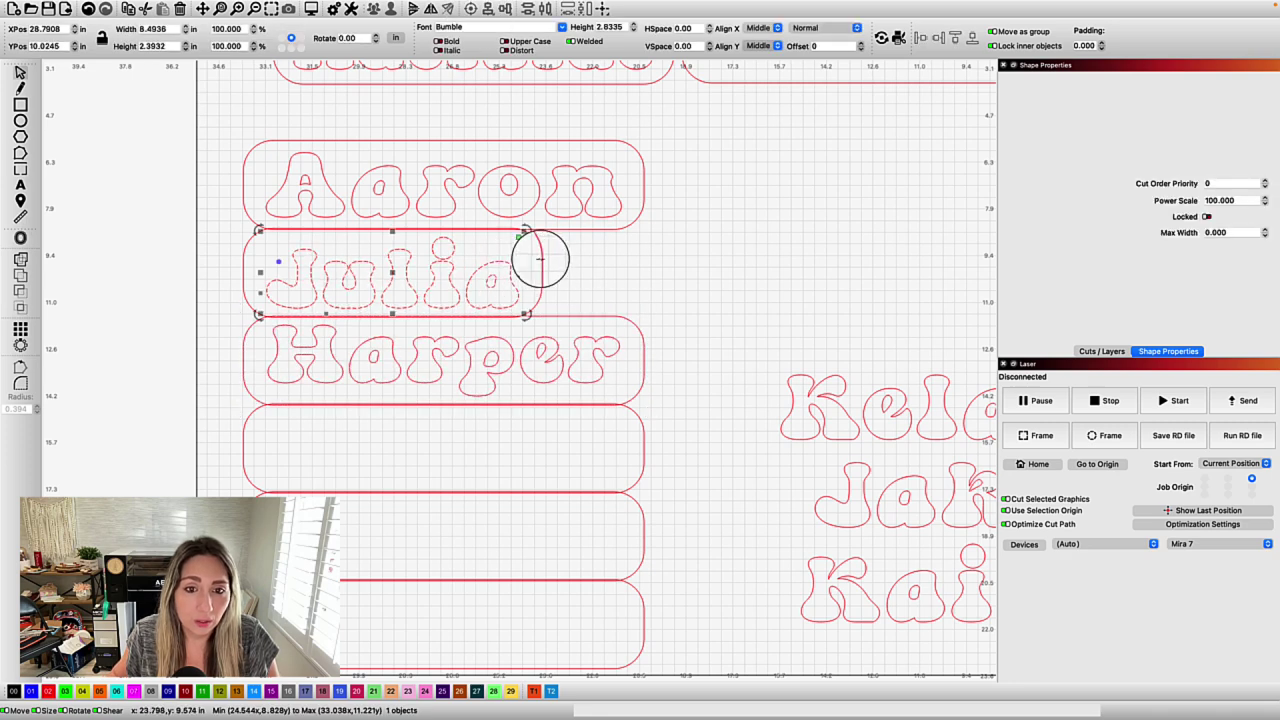
pyautogui.keyDown('shift'); pyautogui.click(540, 260); pyautogui.keyUp('shift')
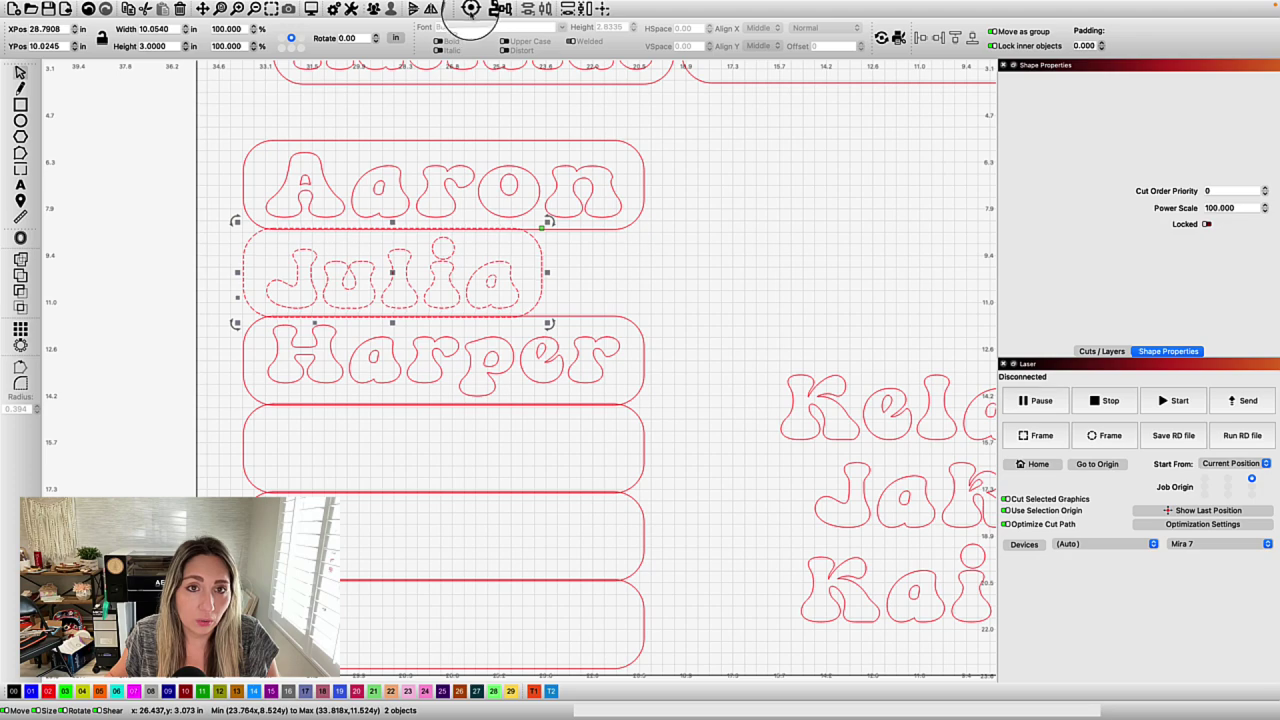
pyautogui.click(708, 317)
# Step: Move the next name into the array's fourth rectangle and center it inside
pyautogui.scroll(-4, 700, 305)
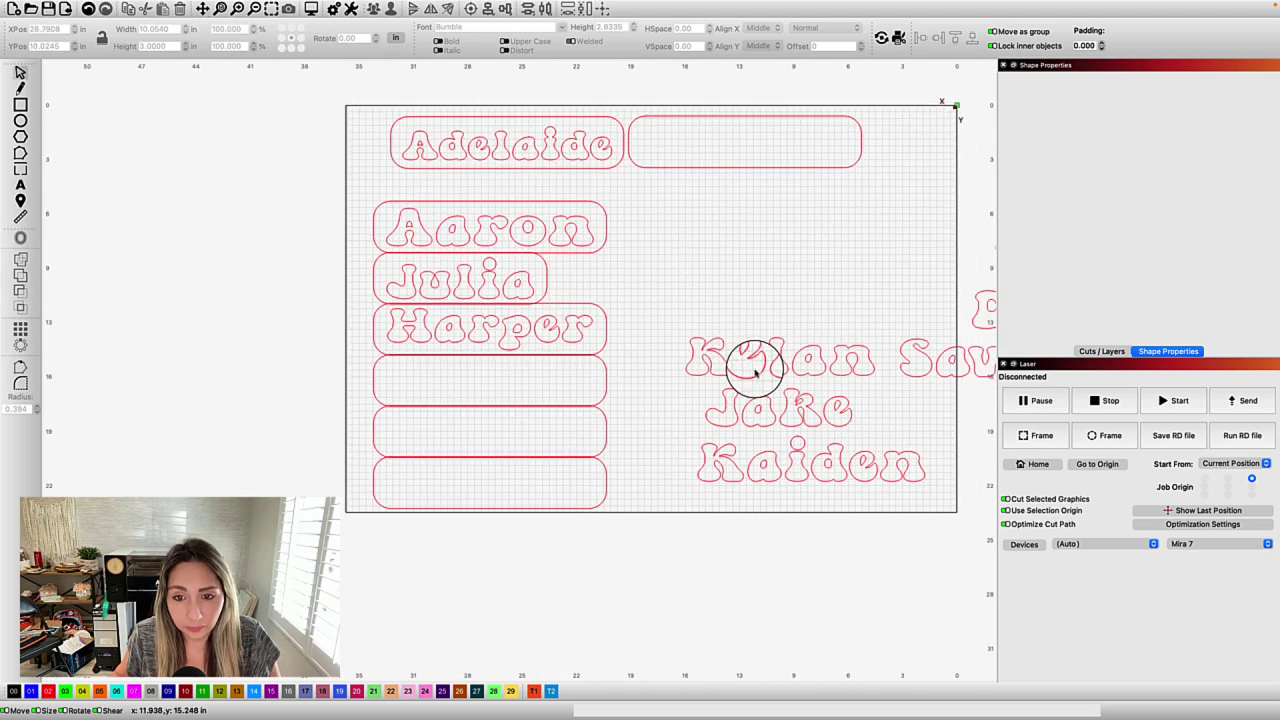
pyautogui.moveTo(750, 365); pyautogui.dragTo(491, 380)
pyautogui.keyDown('shift'); pyautogui.click(604, 378); pyautogui.keyUp('shift')
# Step: Fit the four-letter name into the fifth rectangle by narrowing the rectangle, then scale down and center the following name in the sixth
pyautogui.moveTo(771, 400); pyautogui.dragTo(480, 434)
pyautogui.click(611, 431)
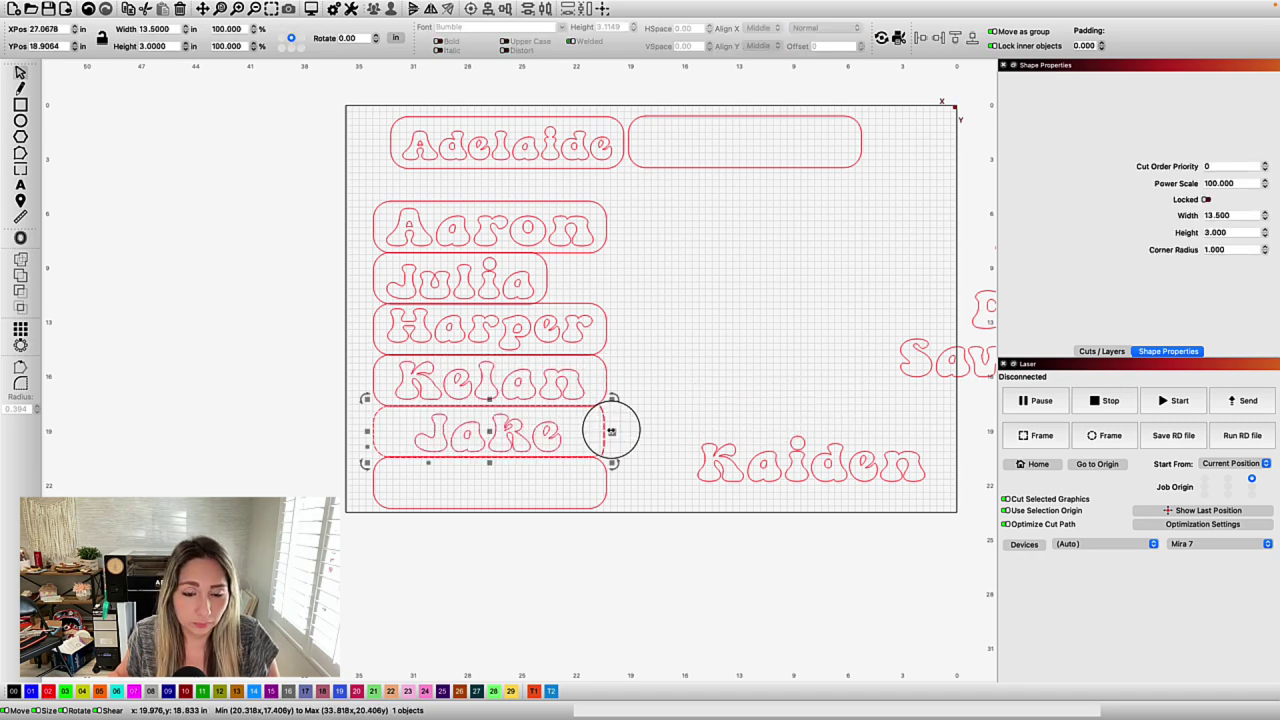
pyautogui.moveTo(491, 431); pyautogui.dragTo(469, 431)
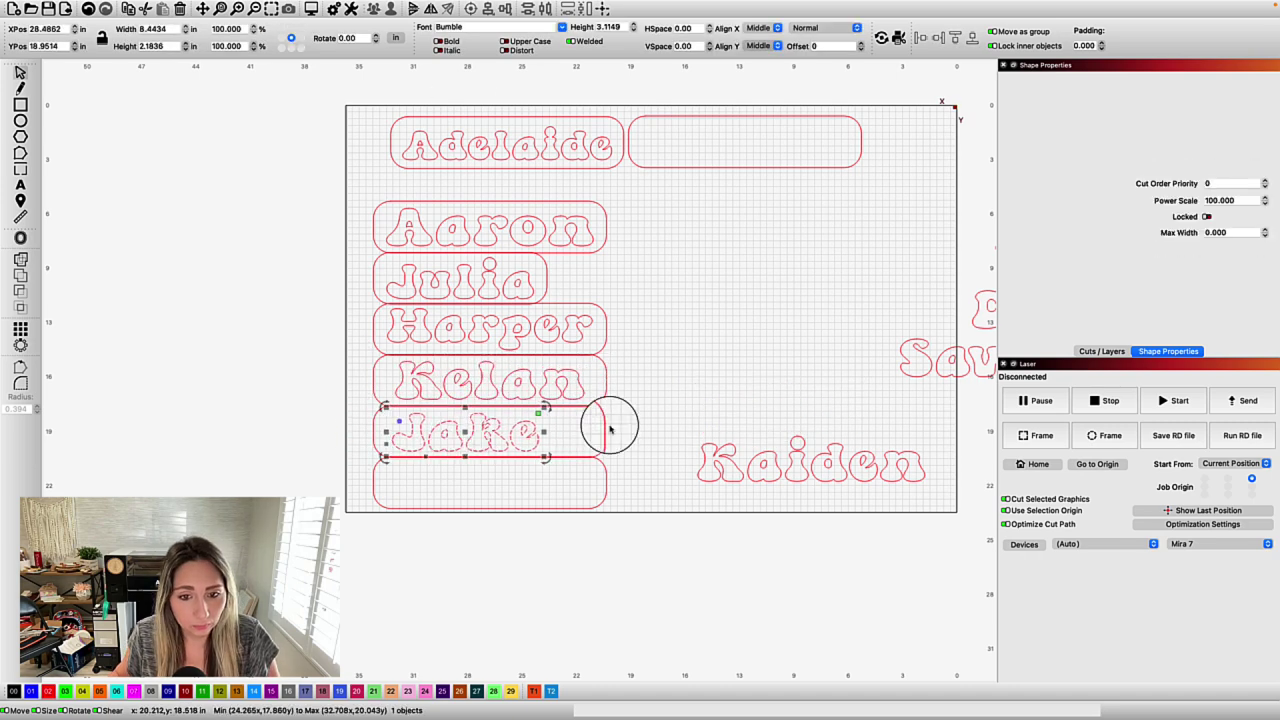
pyautogui.moveTo(797, 471); pyautogui.dragTo(478, 494)
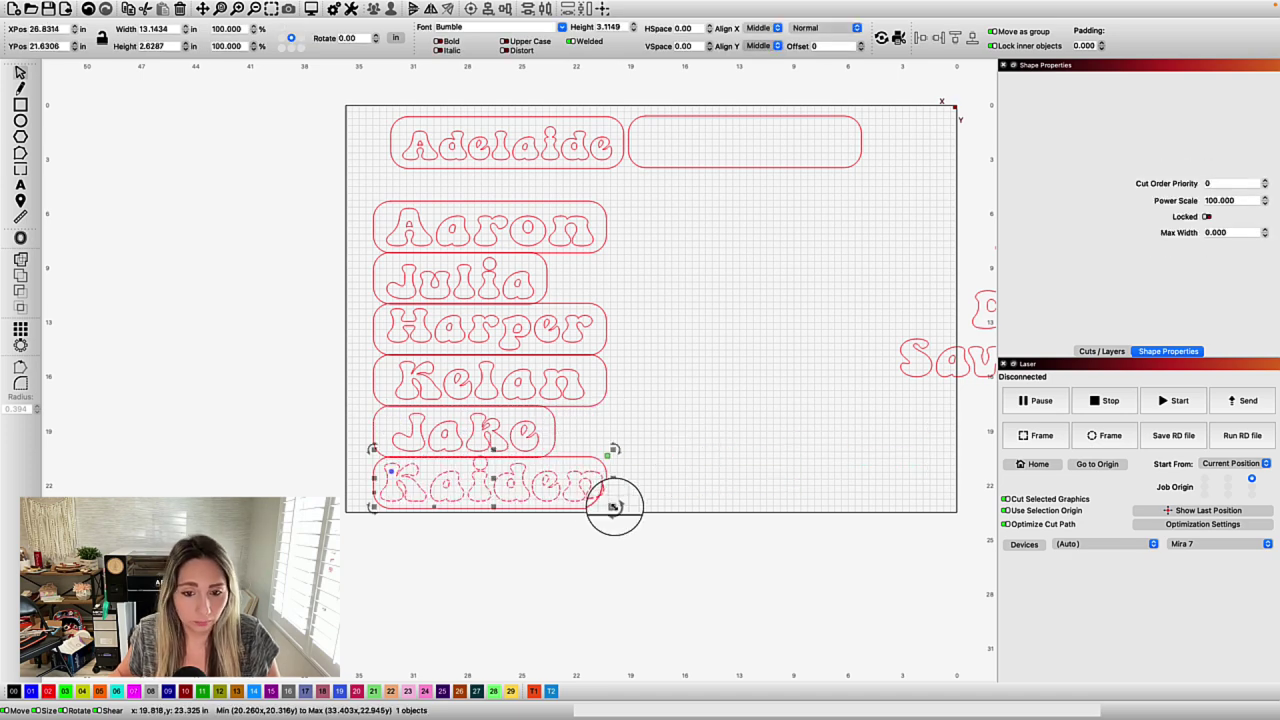
pyautogui.keyDown('shift'); pyautogui.click(374, 450); pyautogui.keyUp('shift')
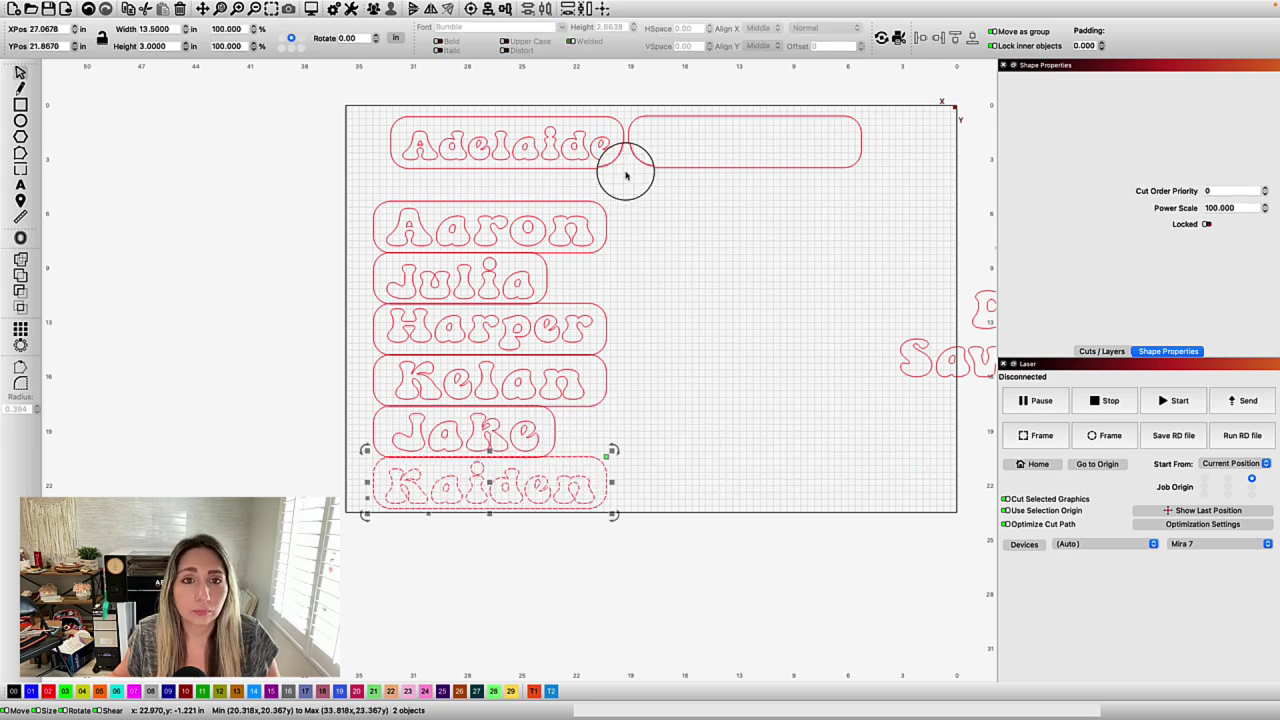
# Step: Shift the first name's design over the column and move the six array designs up directly beneath it
pyautogui.moveTo(540, 137); pyautogui.dragTo(512, 135)
pyautogui.moveTo(298, 170); pyautogui.dragTo(660, 525)
pyautogui.moveTo(485, 345); pyautogui.dragTo(469, 315)
pyautogui.scroll(-2, 690, 250)
# Step: Move the spare 13.5 × 3 in rectangle beside the work area and duplicate it twice to make a stack of three
pyautogui.moveTo(729, 168); pyautogui.dragTo(300, 157)
pyautogui.hscroll(3, 803, 257)
pyautogui.hotkey('ctrl', 'd')
pyautogui.moveTo(180, 155); pyautogui.dragTo(203, 211)
pyautogui.click(200, 163)
pyautogui.hotkey('ctrl', 'd')
pyautogui.moveTo(200, 163); pyautogui.dragTo(200, 273)
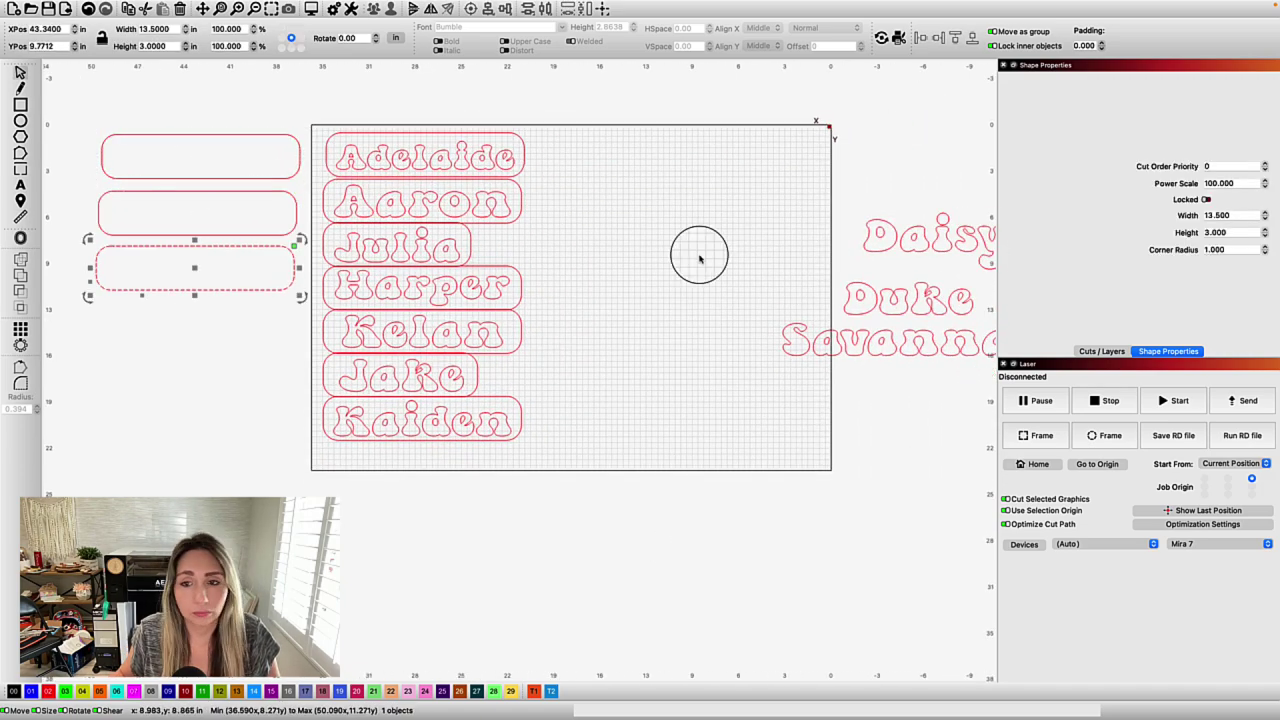
# Step: Place the three remaining names in the three rectangles beside the work area, one name per rectangle
pyautogui.moveTo(905, 245); pyautogui.dragTo(200, 149)
pyautogui.moveTo(894, 297); pyautogui.dragTo(191, 214)
pyautogui.click(899, 343)
pyautogui.moveTo(899, 343); pyautogui.dragTo(195, 268)
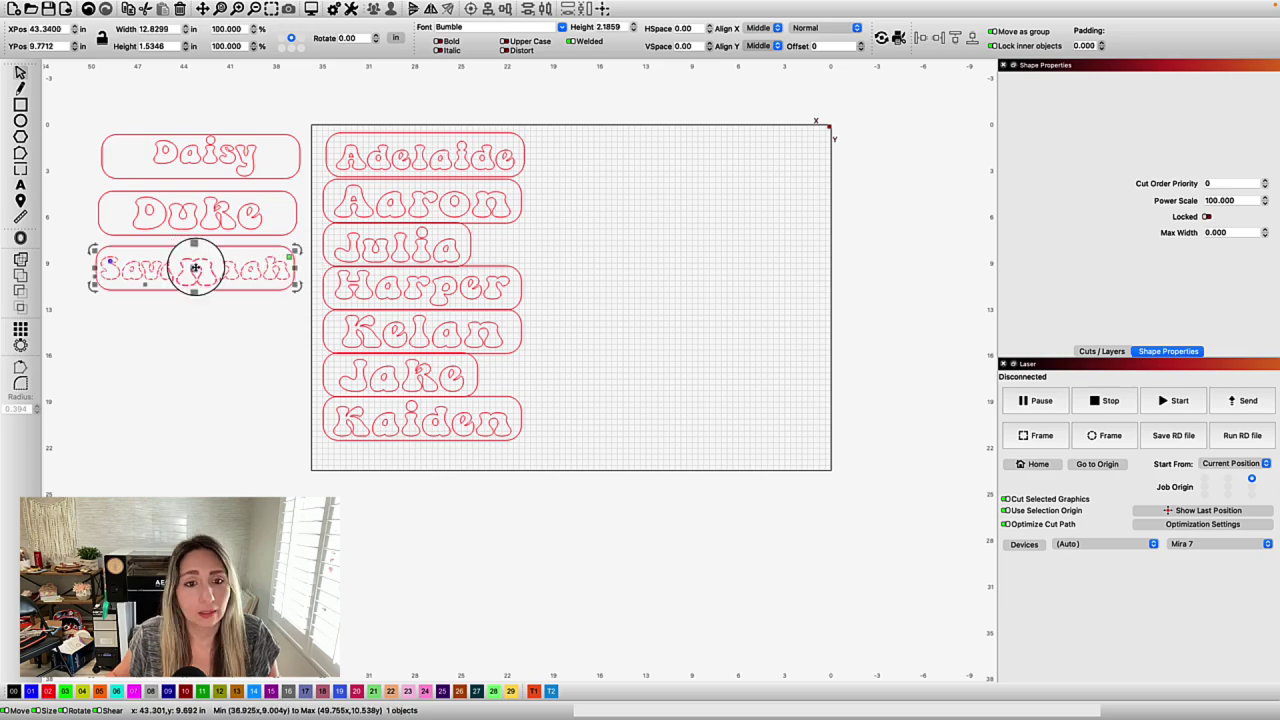
pyautogui.scroll(3, 300, 265)
pyautogui.scroll(4, 400, 275)
pyautogui.click(375, 193)
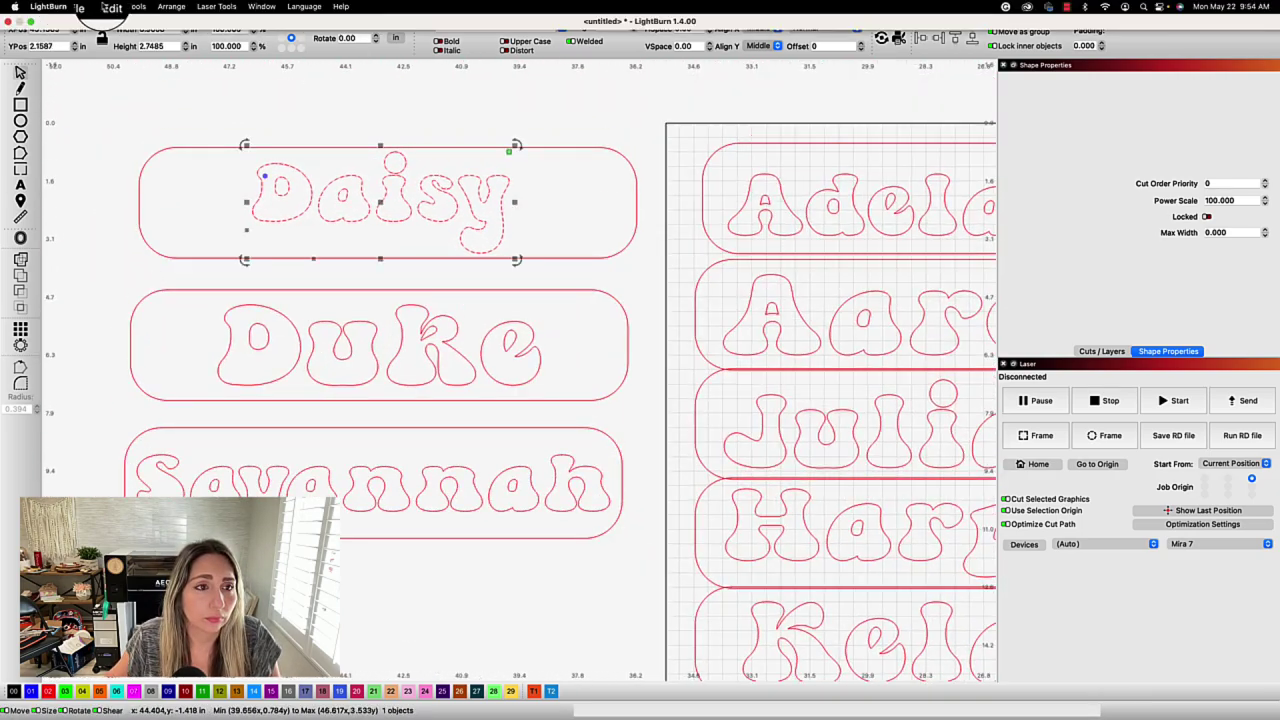
pyautogui.click(111, 7)
pyautogui.click(329, 109)
pyautogui.scroll(-1, 415, 123)
pyautogui.scroll(-3, 415, 123)
pyautogui.click(520, 194)
pyautogui.hscroll(2, 502, 194)
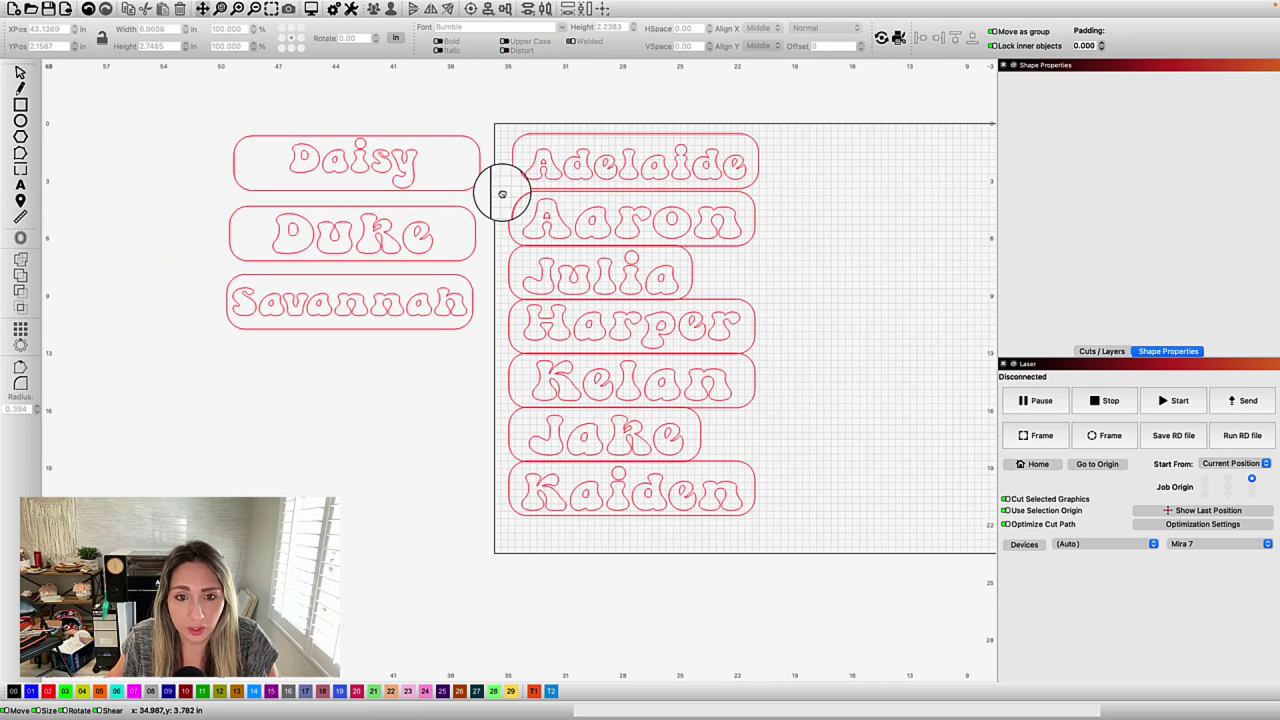
# Step: Shift the upper two names beside the work area within their rectangles and narrow both rectangles to fit the names
pyautogui.click(381, 158)
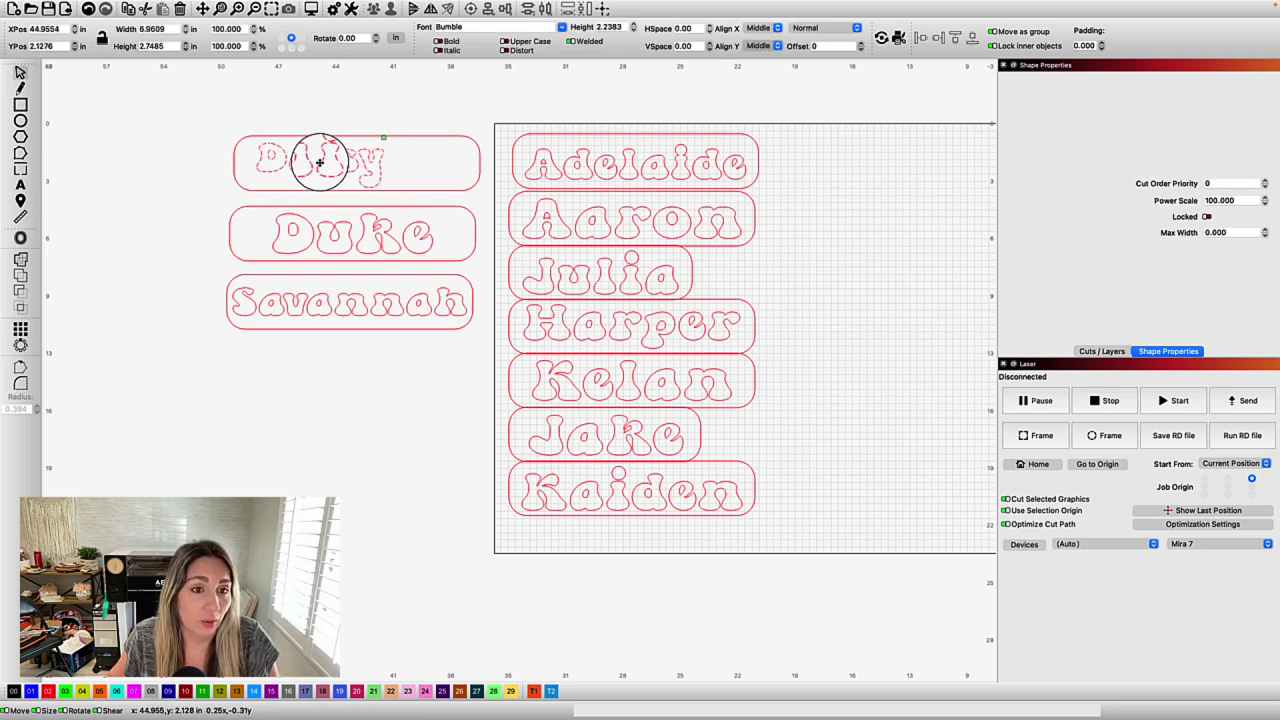
pyautogui.click(482, 160)
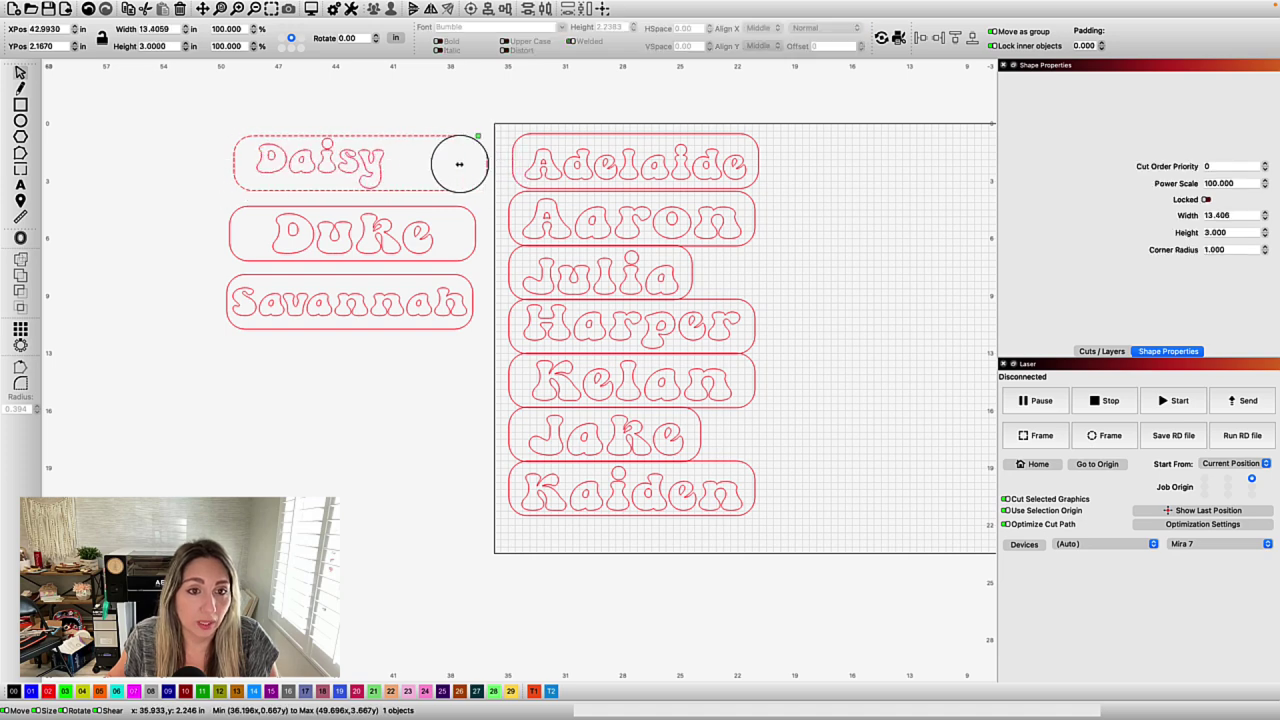
pyautogui.click(419, 236)
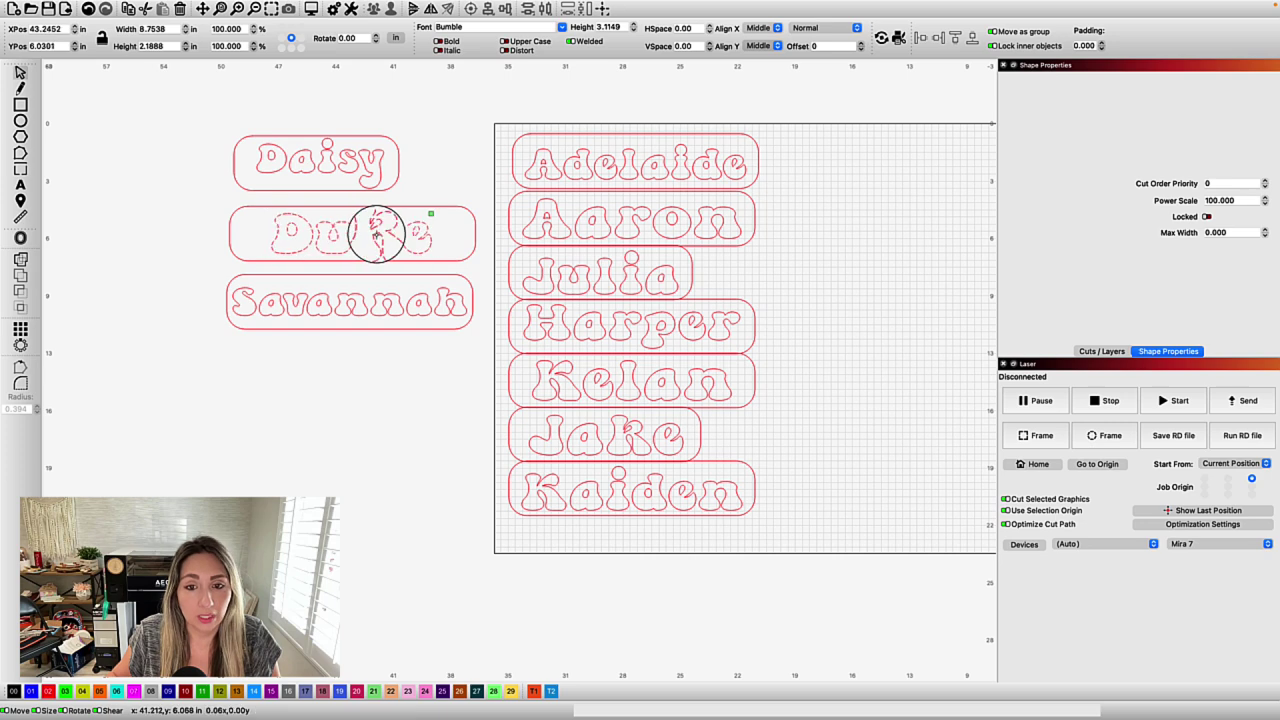
pyautogui.moveTo(475, 232)
pyautogui.mouseDown()
pyautogui.moveTo(437, 232)
pyautogui.moveTo(481, 233)
pyautogui.moveTo(452, 238)
pyautogui.mouseUp()
pyautogui.click(398, 237)
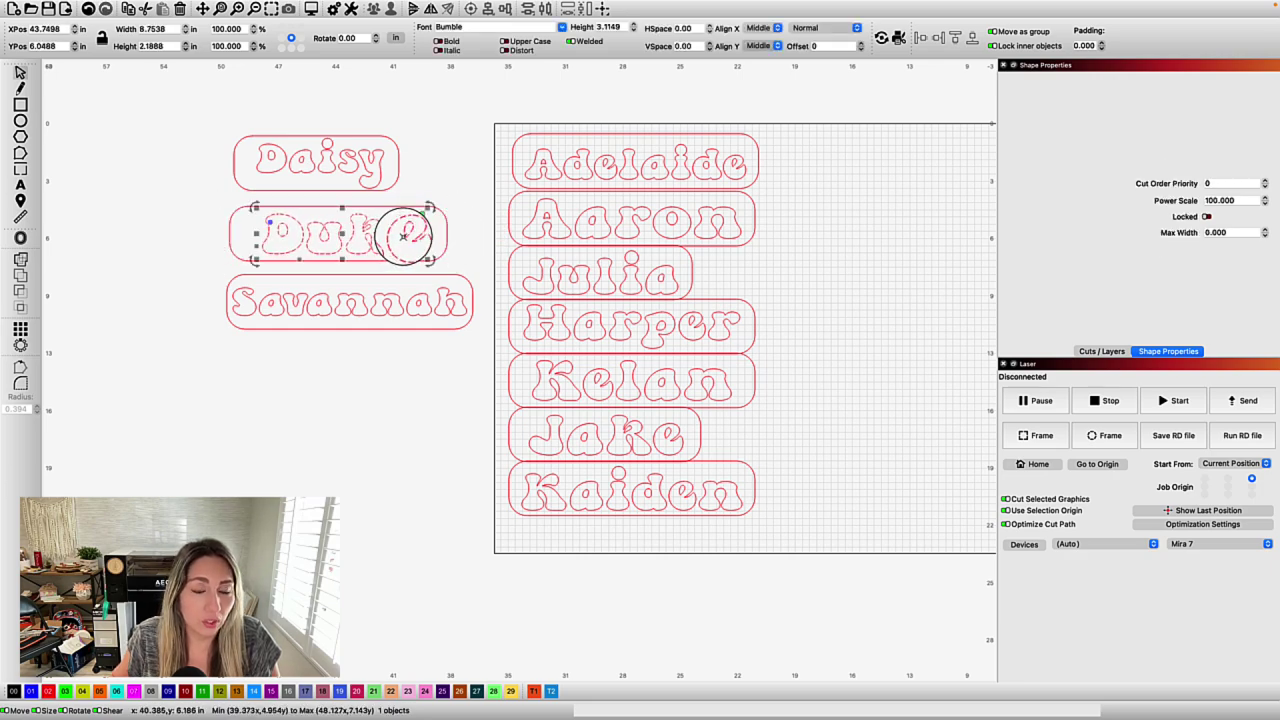
# Step: Convert the middle name beside the work area to a path so that its letter shapes can be edited
pyautogui.scroll(8, 405, 234)
pyautogui.scroll(5, 542, 234)
pyautogui.press('Escape')
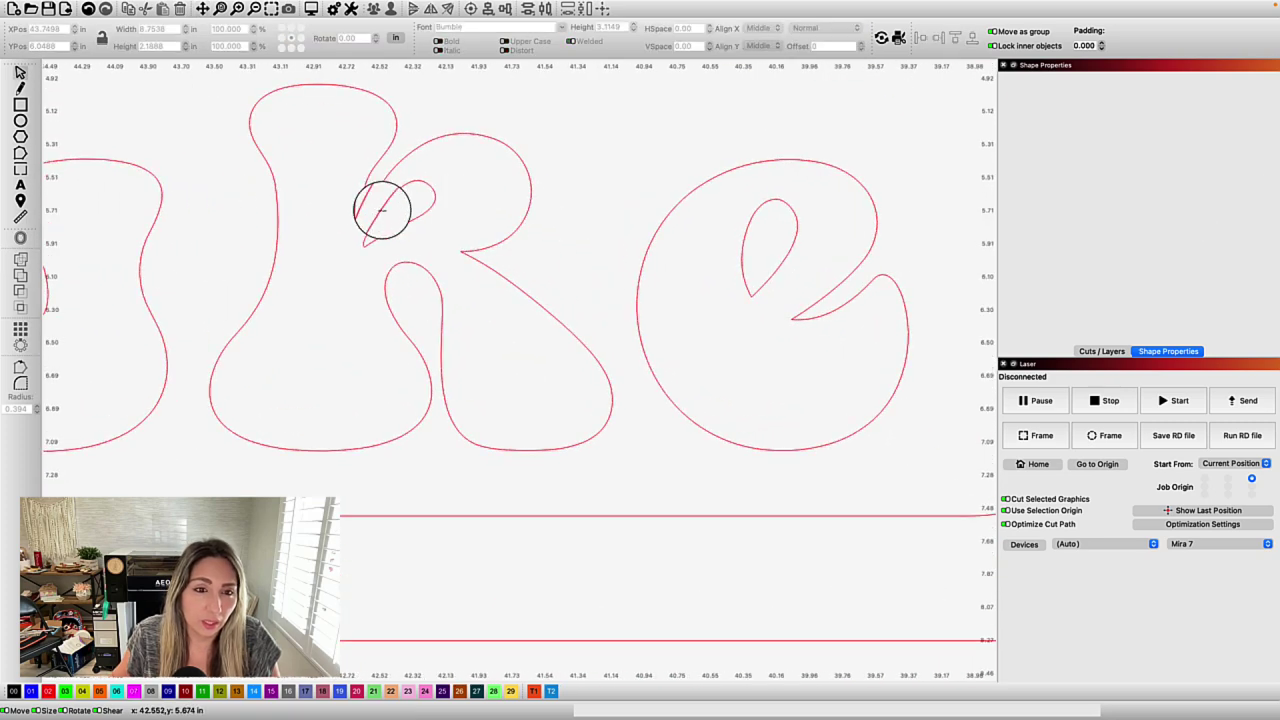
pyautogui.click(381, 209)
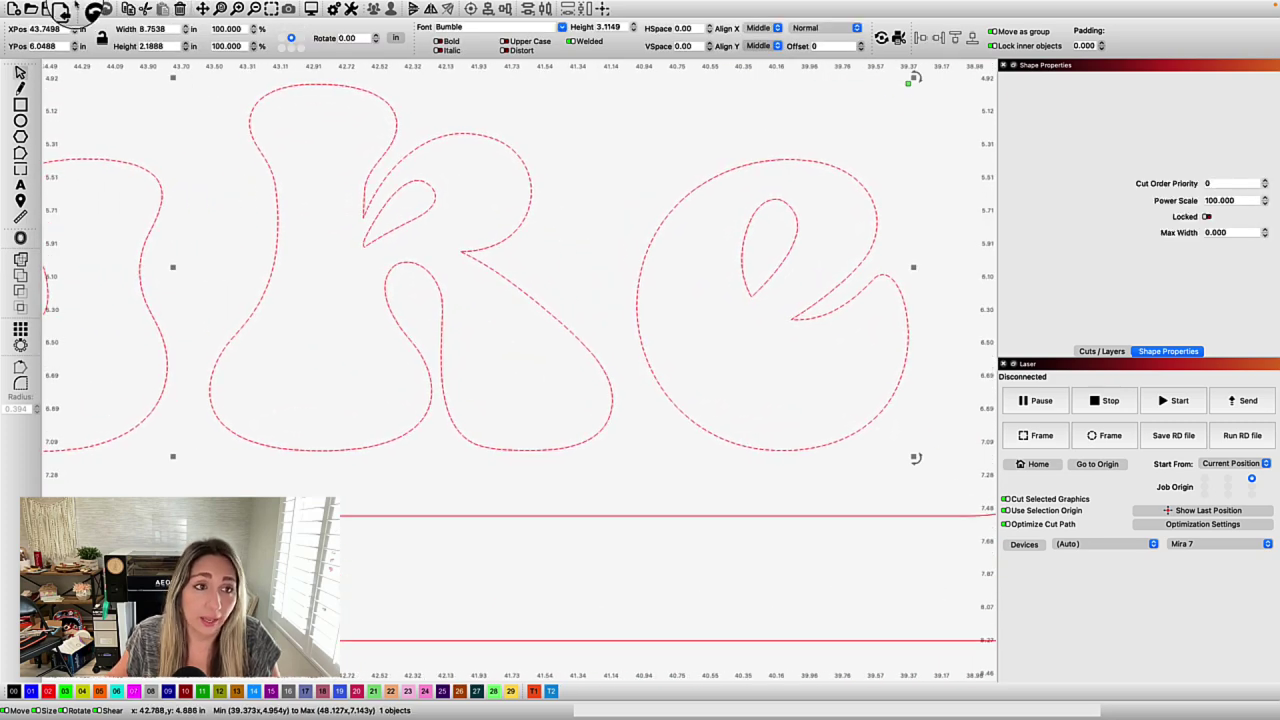
pyautogui.click(108, 6)
pyautogui.click(168, 161)
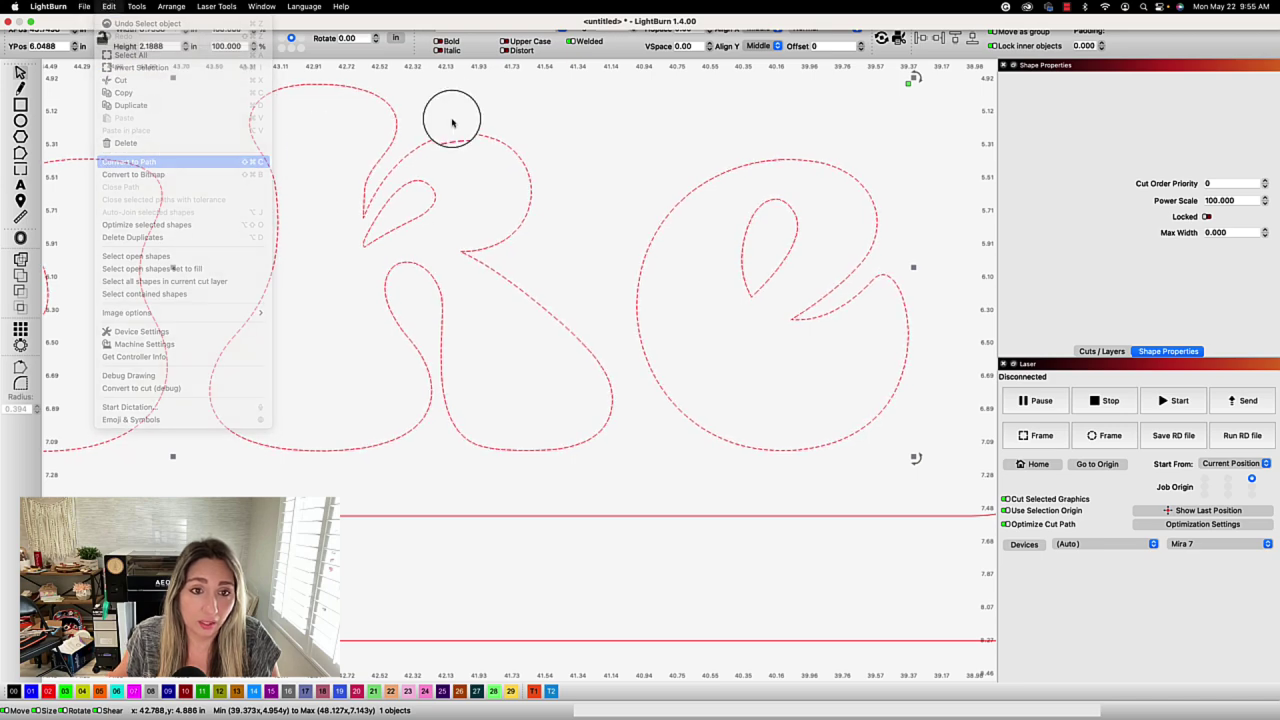
# Step: Move the letter k's inner cutout away from its neighboring outline and shrink it to about 0.38 × 0.32 in
pyautogui.click(409, 197)
pyautogui.click(384, 204)
pyautogui.moveTo(398, 213); pyautogui.dragTo(410, 216)
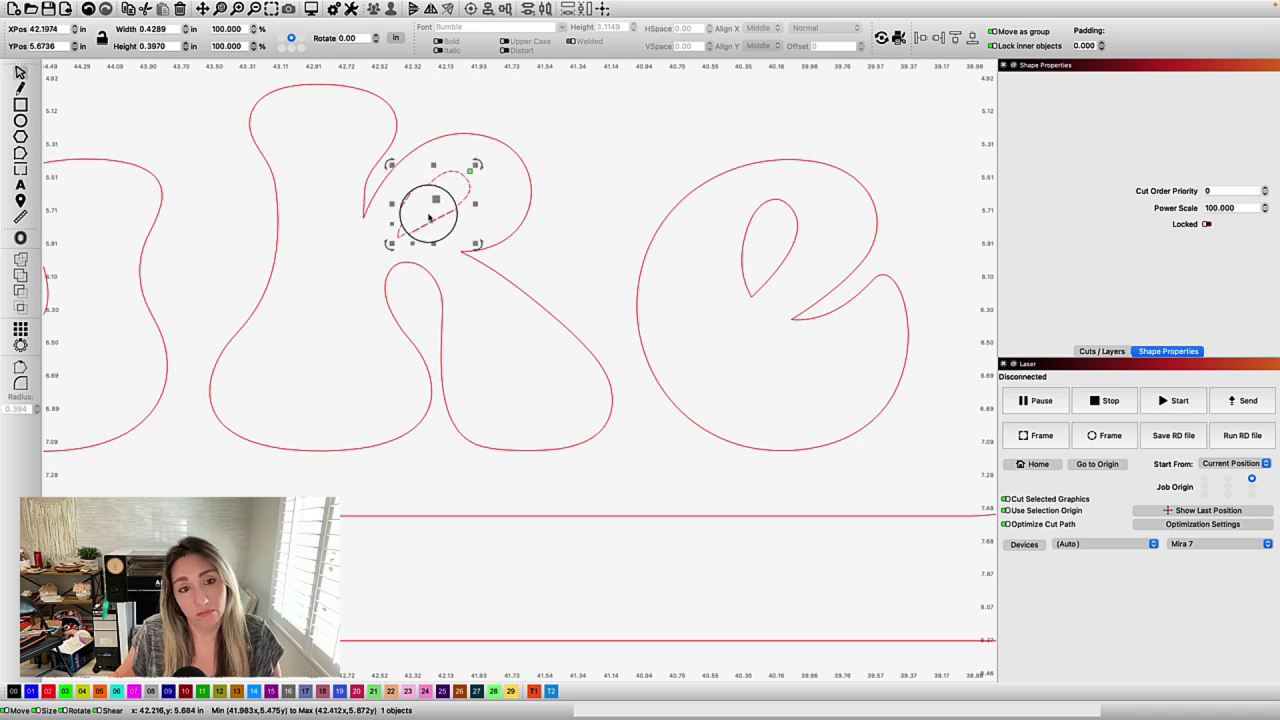
pyautogui.moveTo(482, 163); pyautogui.dragTo(478, 166)
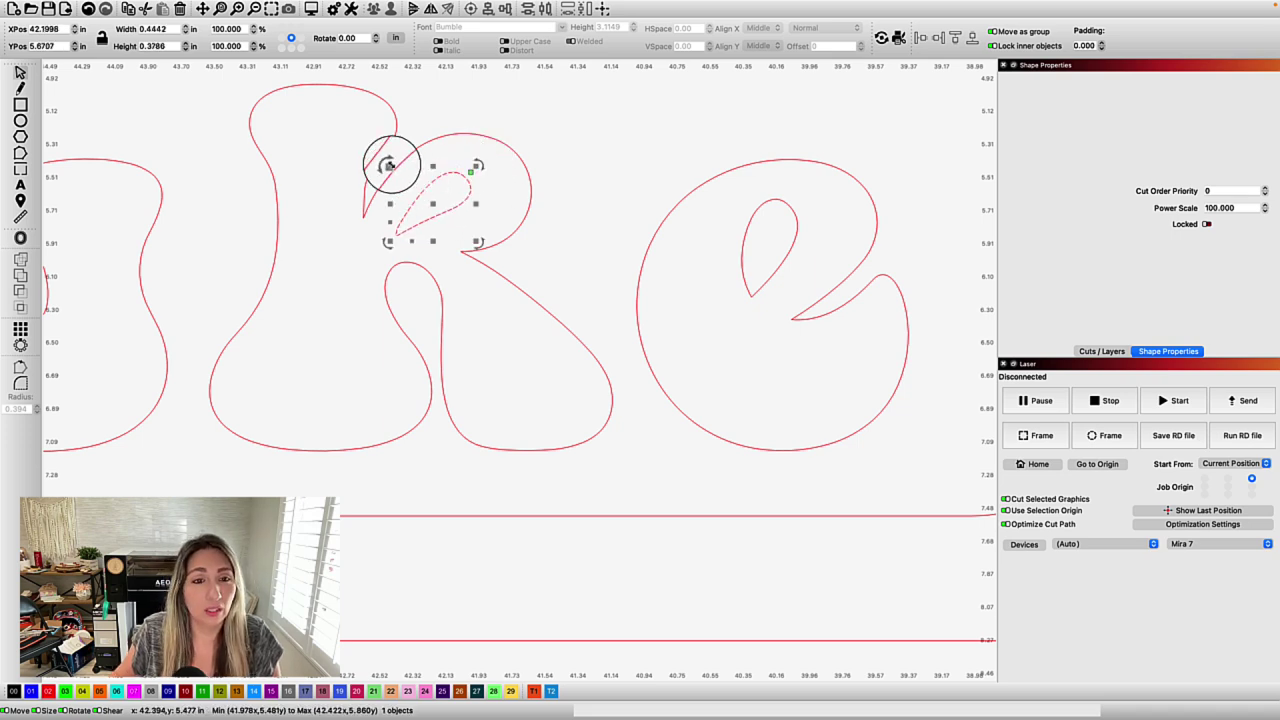
pyautogui.scroll(-3, 409, 187)
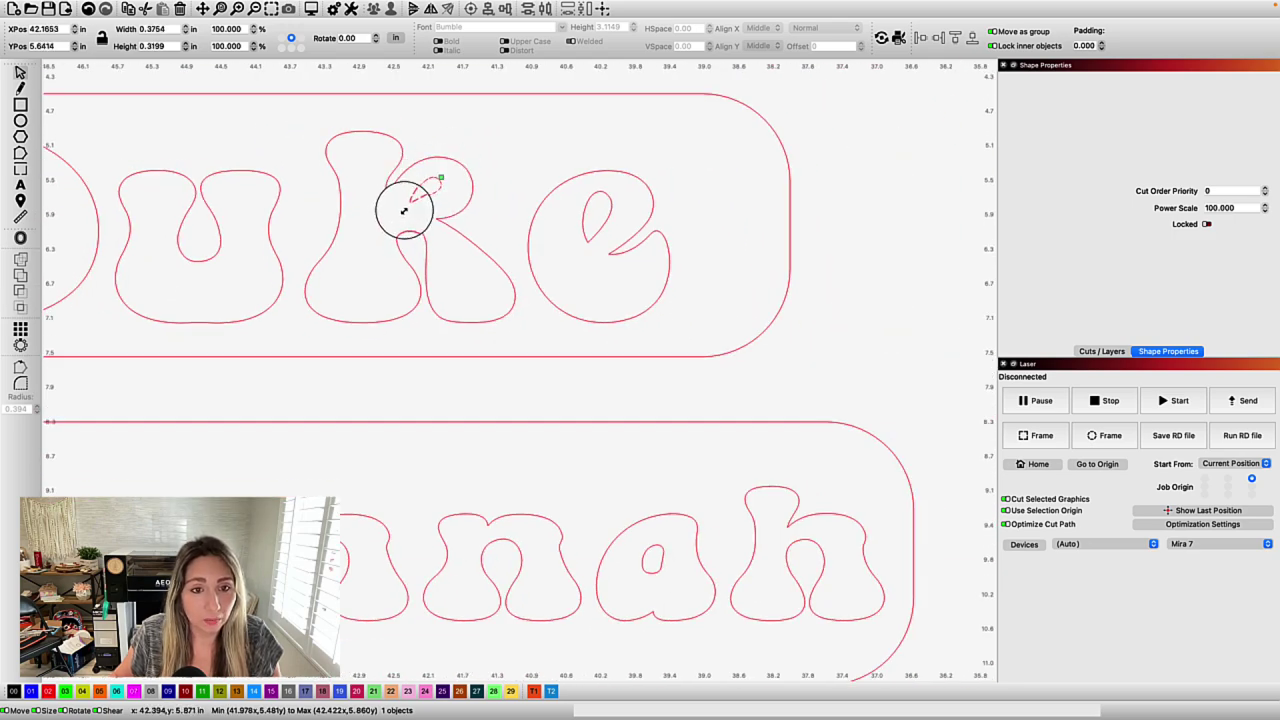
pyautogui.click(551, 197)
# Step: Scale the longest name, in the lowest rectangle beside the work area, to about 12.62 × 1.51 in and keep it centered
pyautogui.scroll(-5, 530, 190)
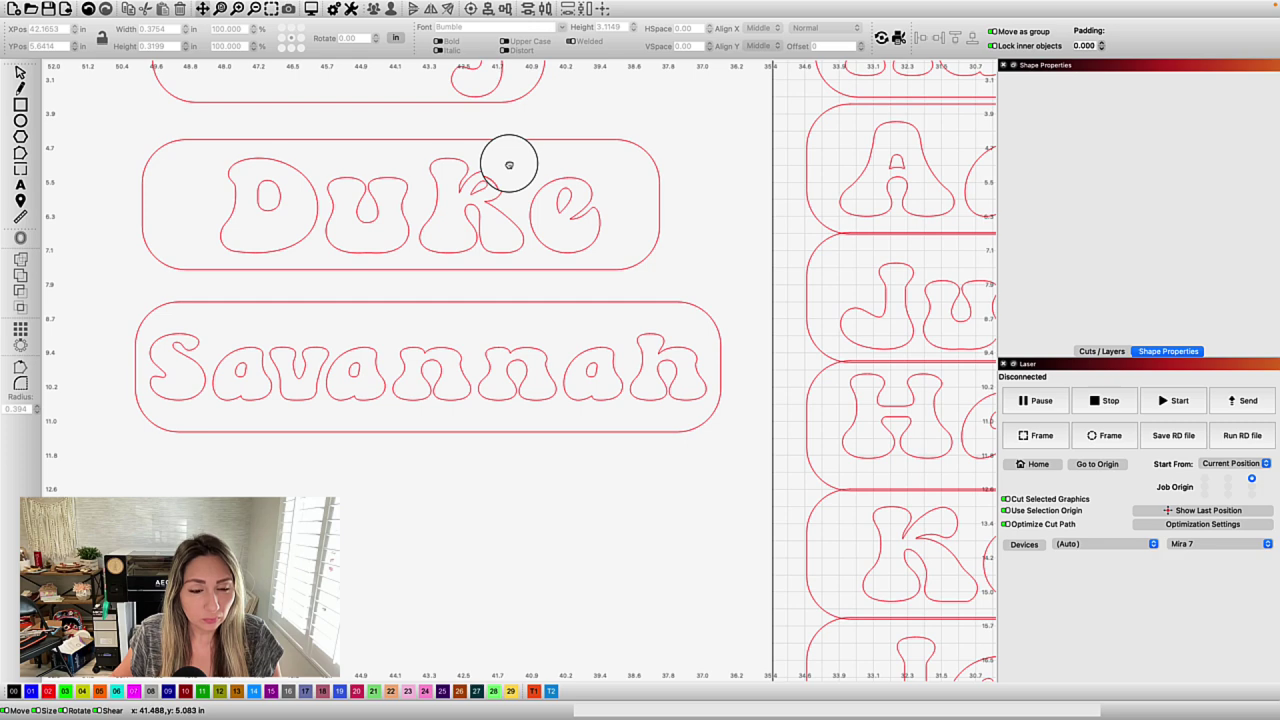
pyautogui.click(401, 413)
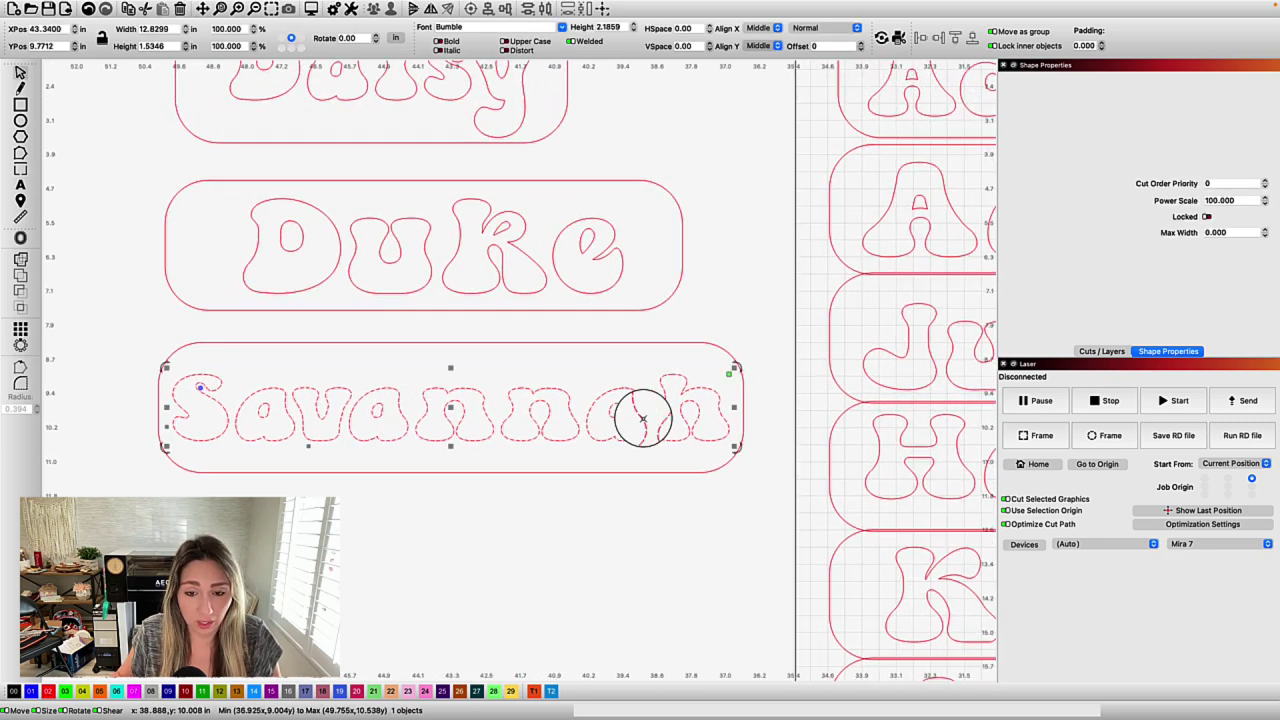
pyautogui.moveTo(733, 447); pyautogui.dragTo(723, 443)
pyautogui.moveTo(449, 406); pyautogui.dragTo(449, 400)
pyautogui.scroll(-1, 449, 371)
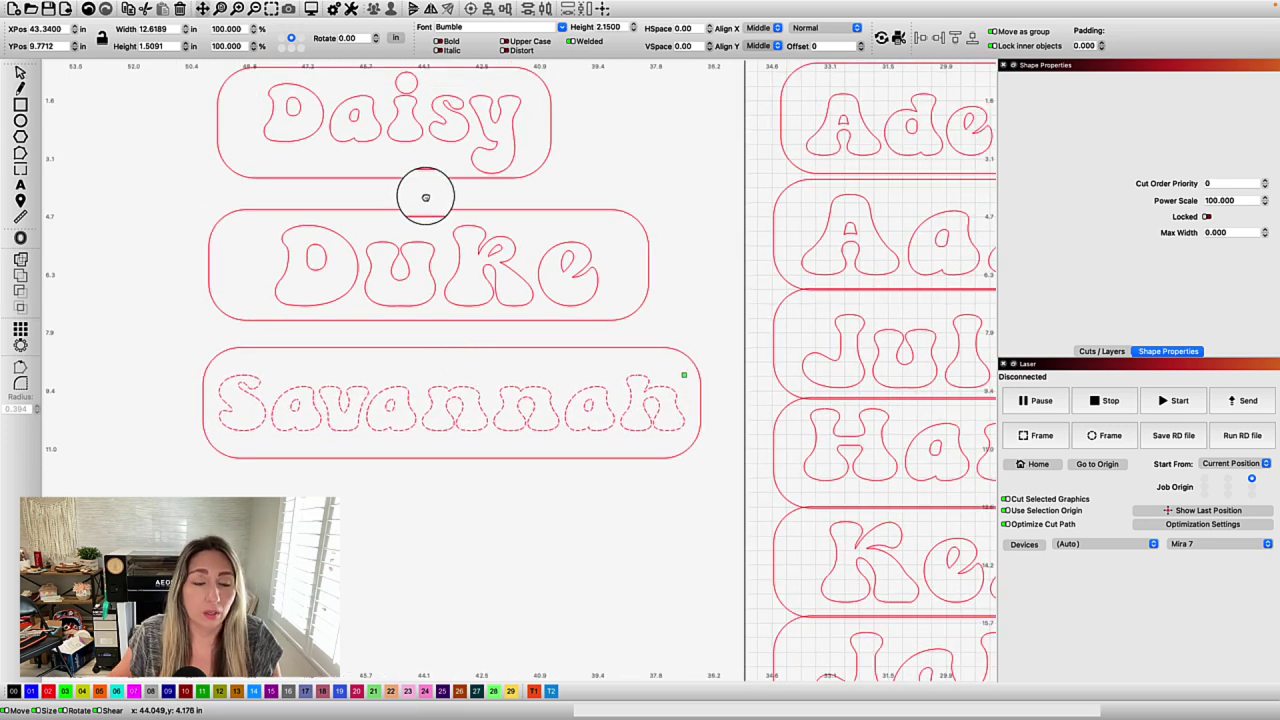
# Step: Convert the top name beside the work area to a path and lower all its letters except the y by about 0.39 in
pyautogui.scroll(1, 425, 197)
pyautogui.click(429, 209)
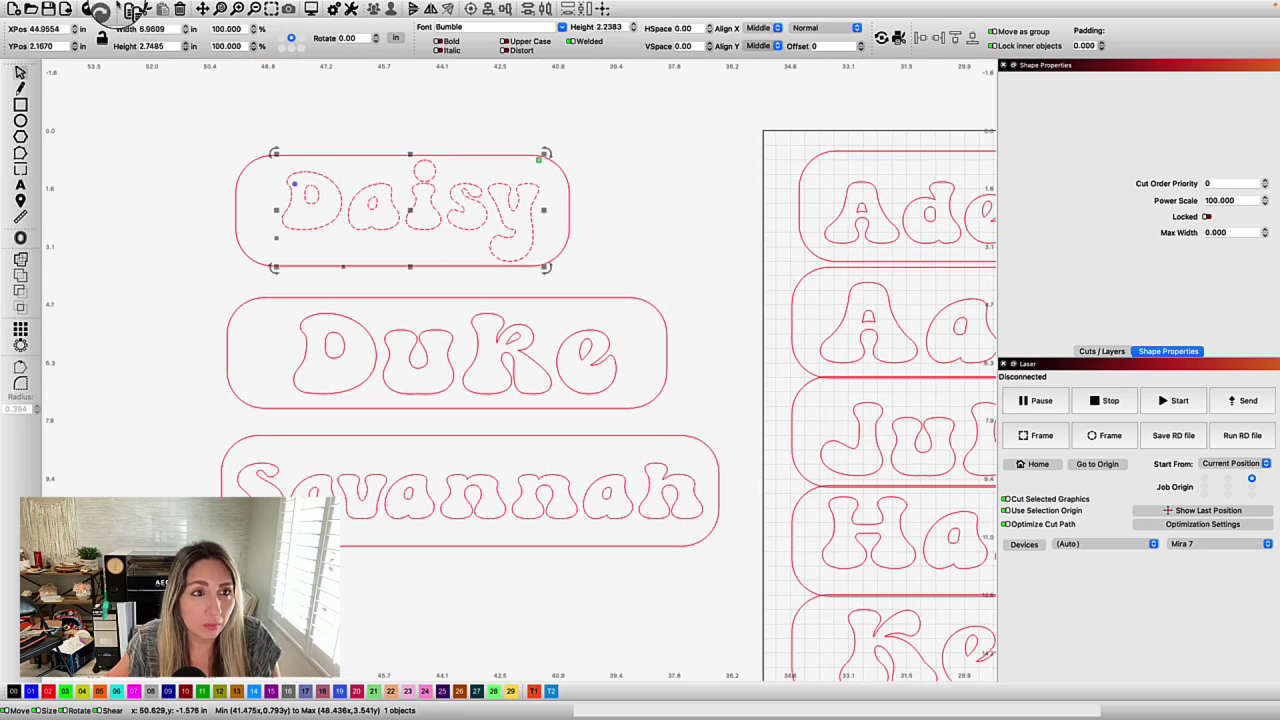
pyautogui.click(108, 6)
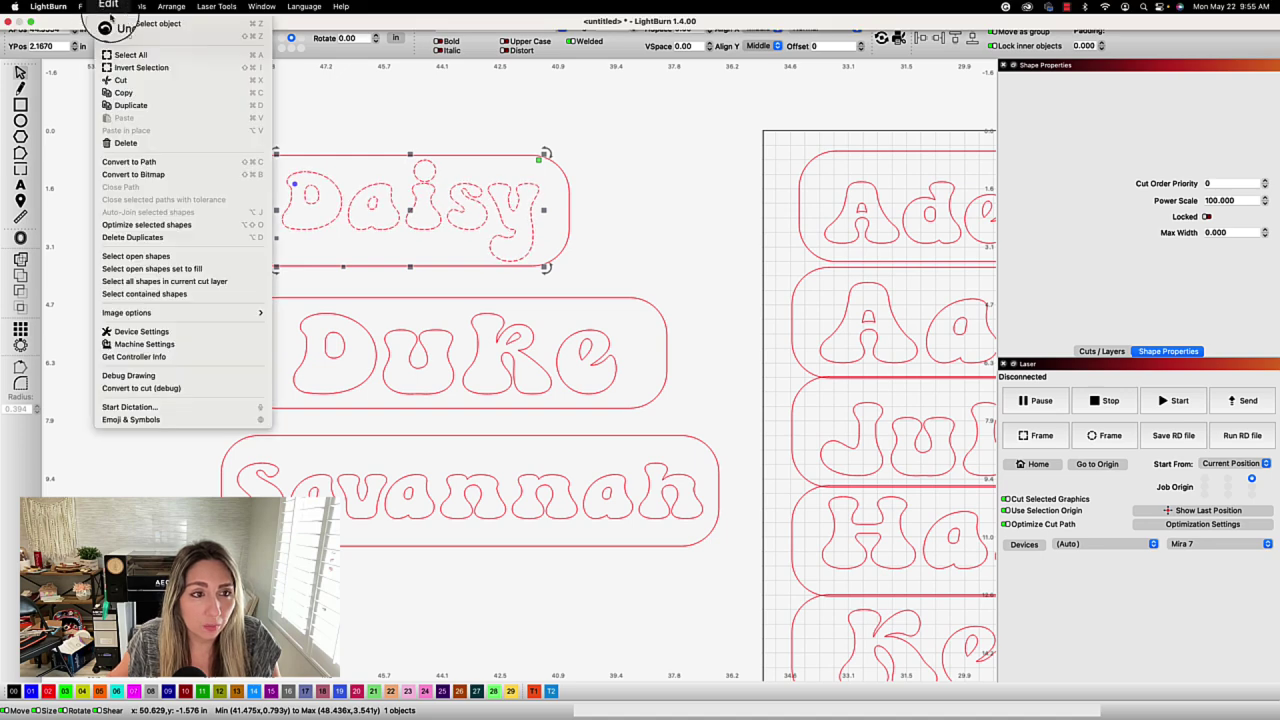
pyautogui.click(170, 163)
pyautogui.click(613, 203)
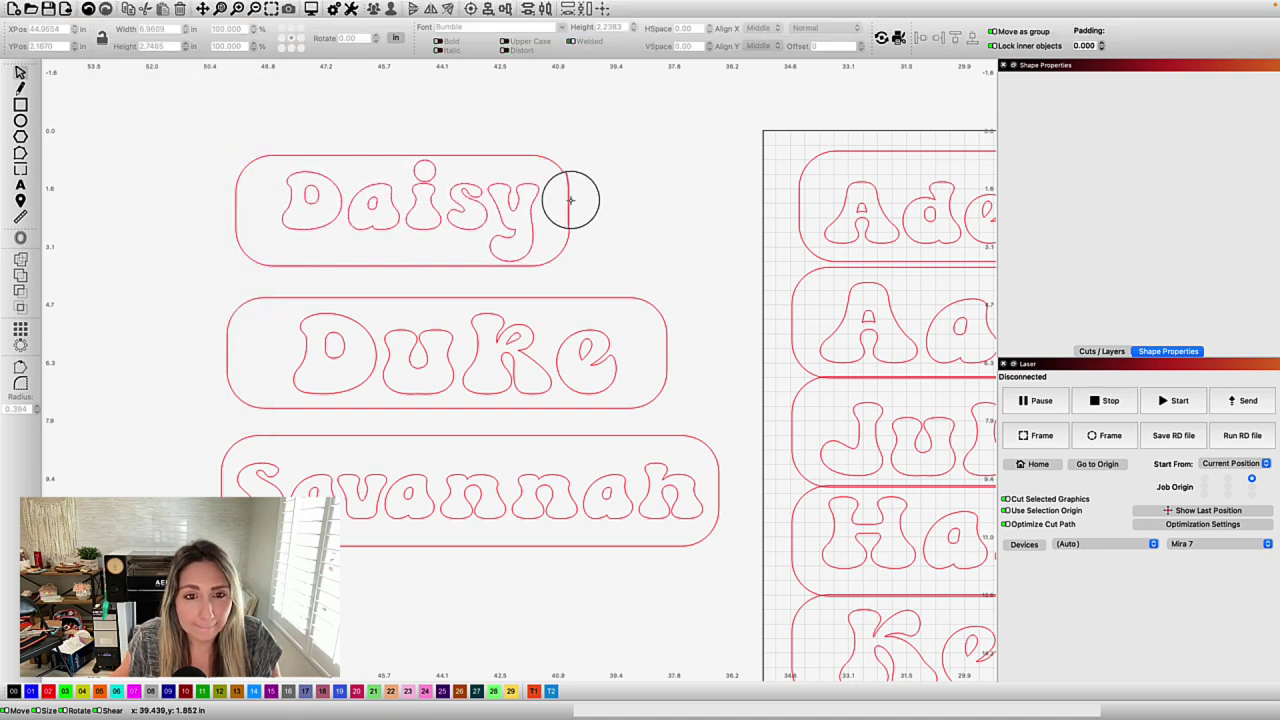
pyautogui.moveTo(474, 236); pyautogui.dragTo(505, 241)
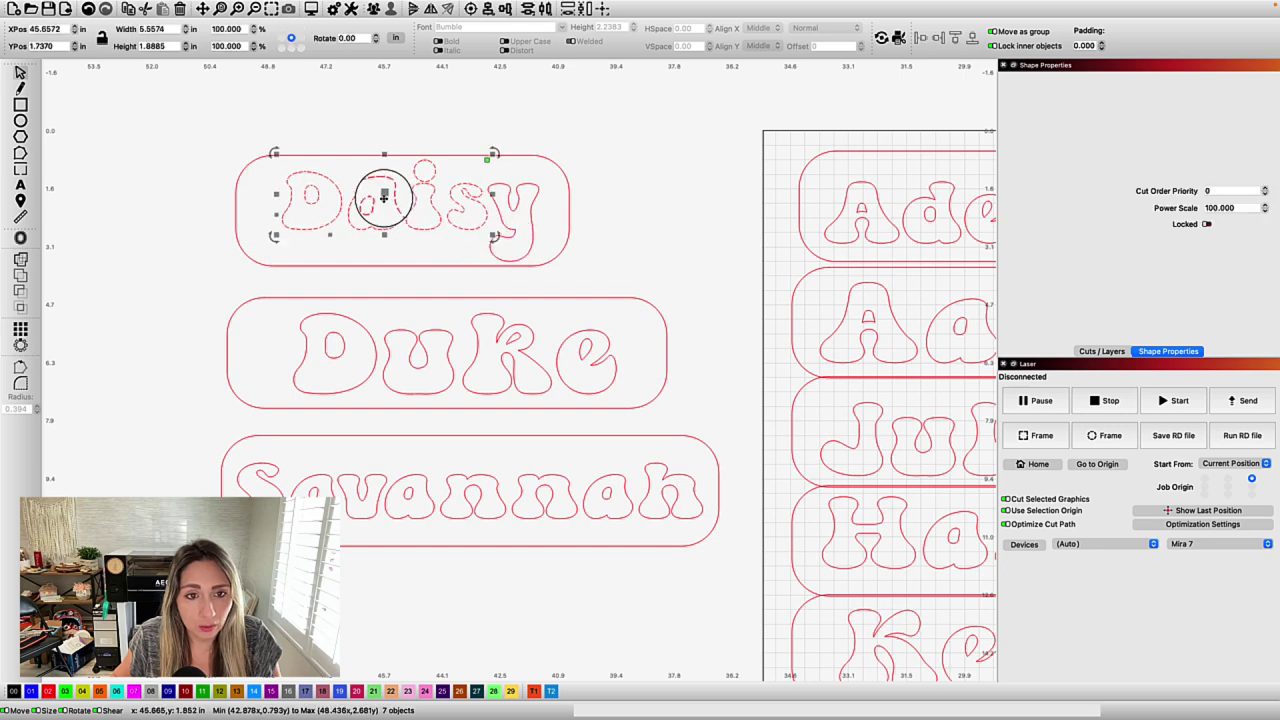
pyautogui.moveTo(380, 200); pyautogui.dragTo(375, 210)
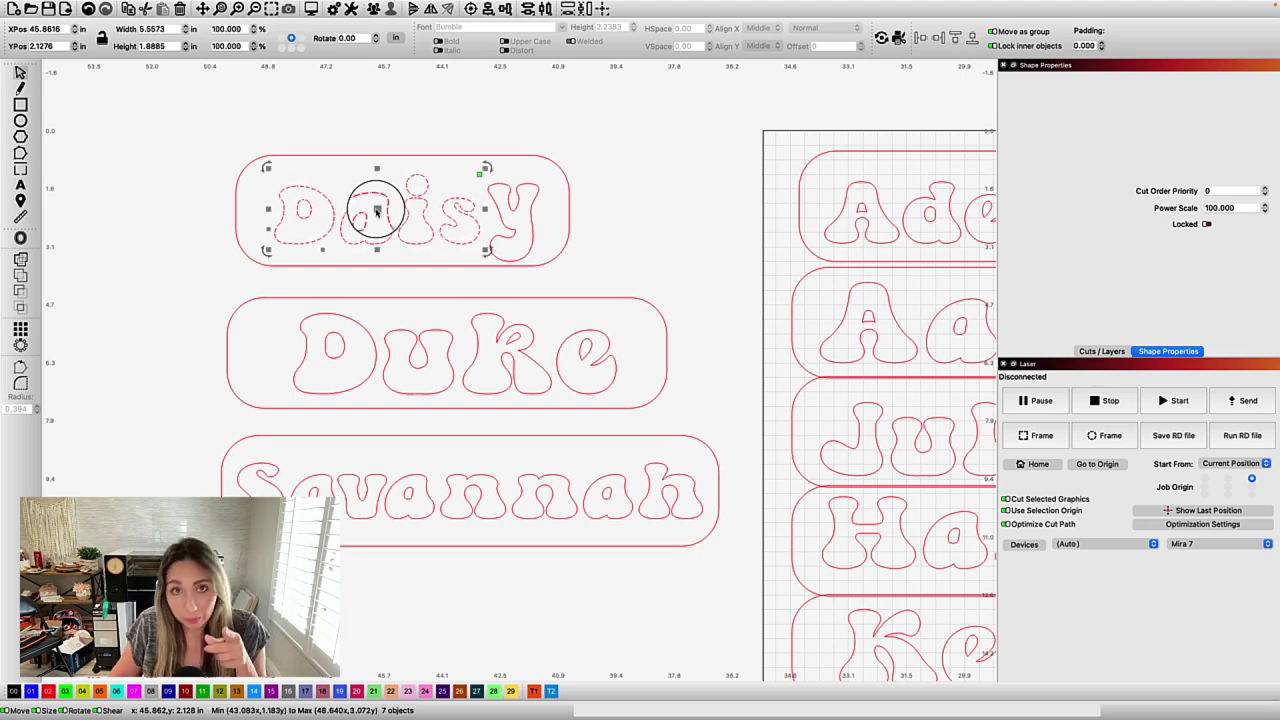
# Step: Delete all letters of the top name beside the work area, keeping its rounded rectangle
pyautogui.click(200, 127)
pyautogui.moveTo(200, 127); pyautogui.dragTo(592, 277)
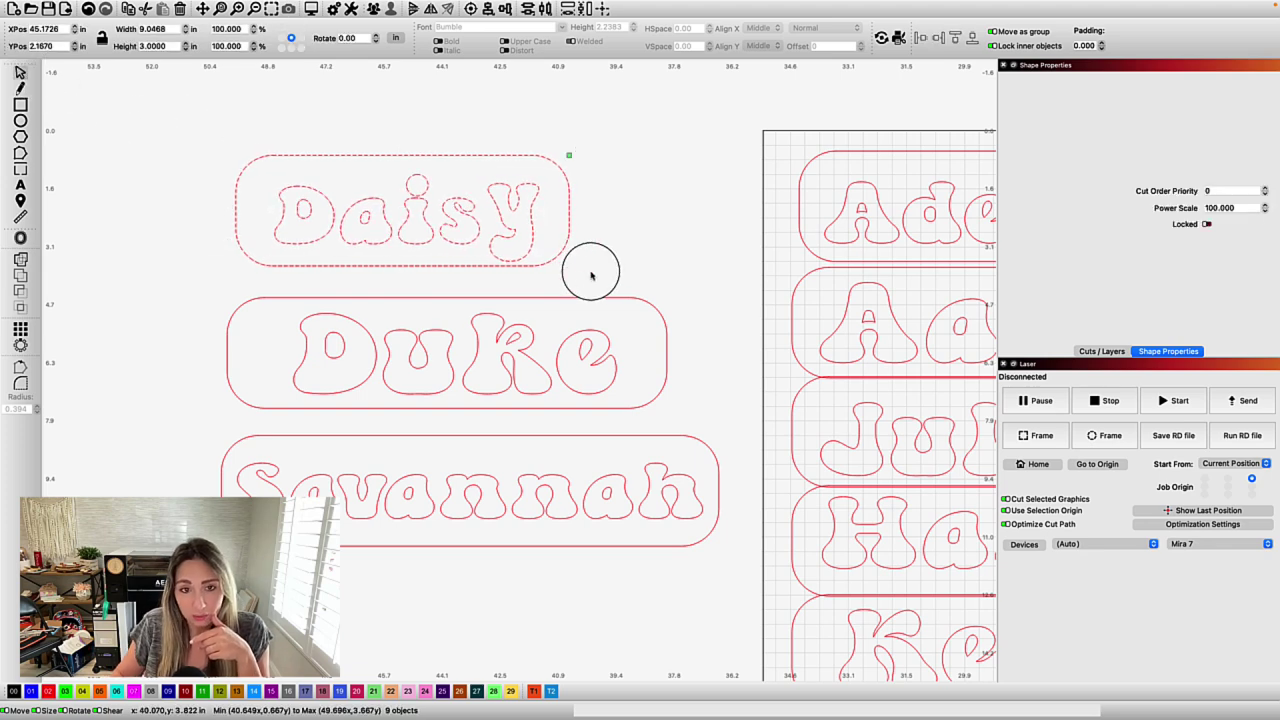
pyautogui.click(300, 127)
pyautogui.moveTo(478, 245); pyautogui.dragTo(548, 283)
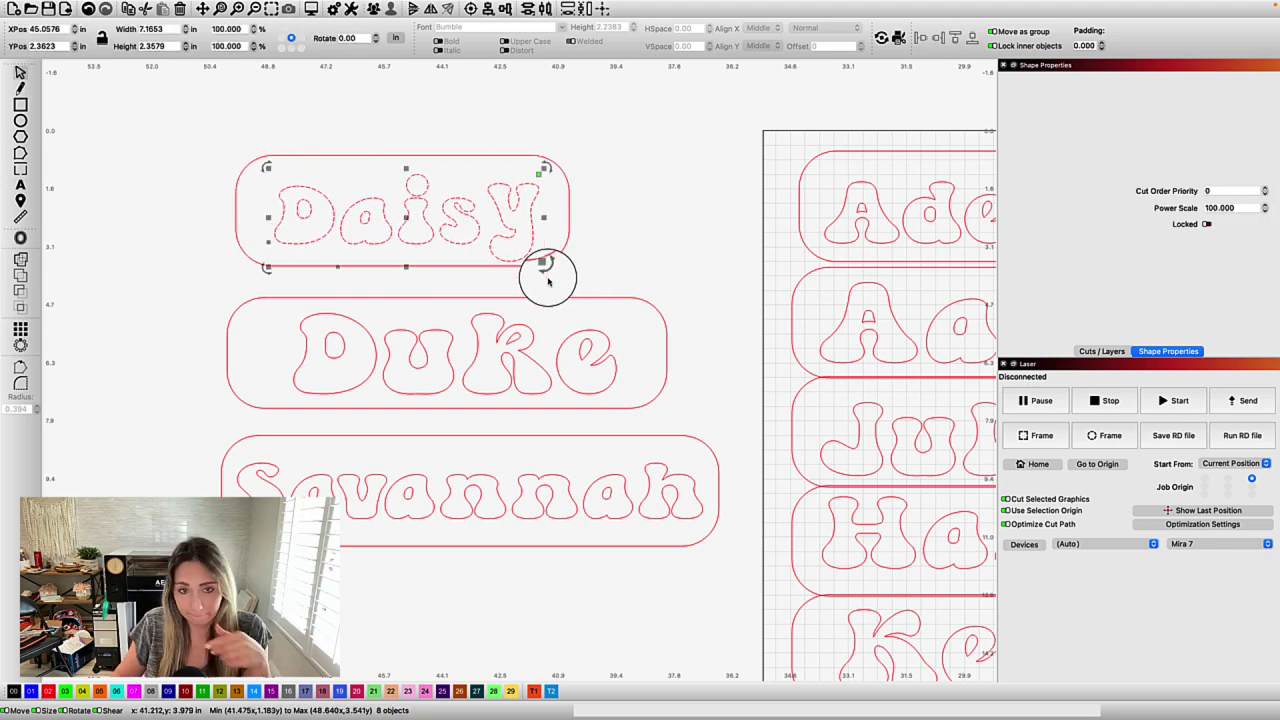
pyautogui.press('Delete')
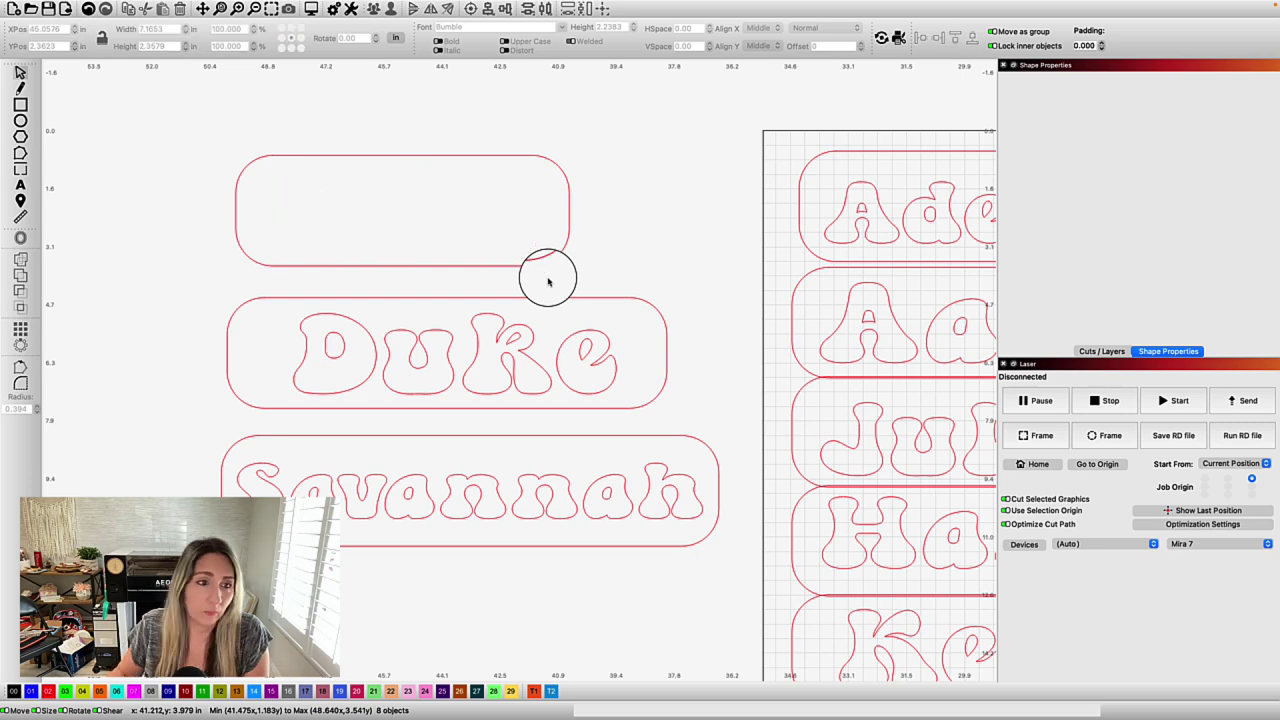
# Step: Enter the deleted name again in all capital letters and center the new text inside the empty rounded rectangle
pyautogui.click(24, 186)
pyautogui.click(269, 212)
pyautogui.write('Daisy')
pyautogui.click(20, 72)
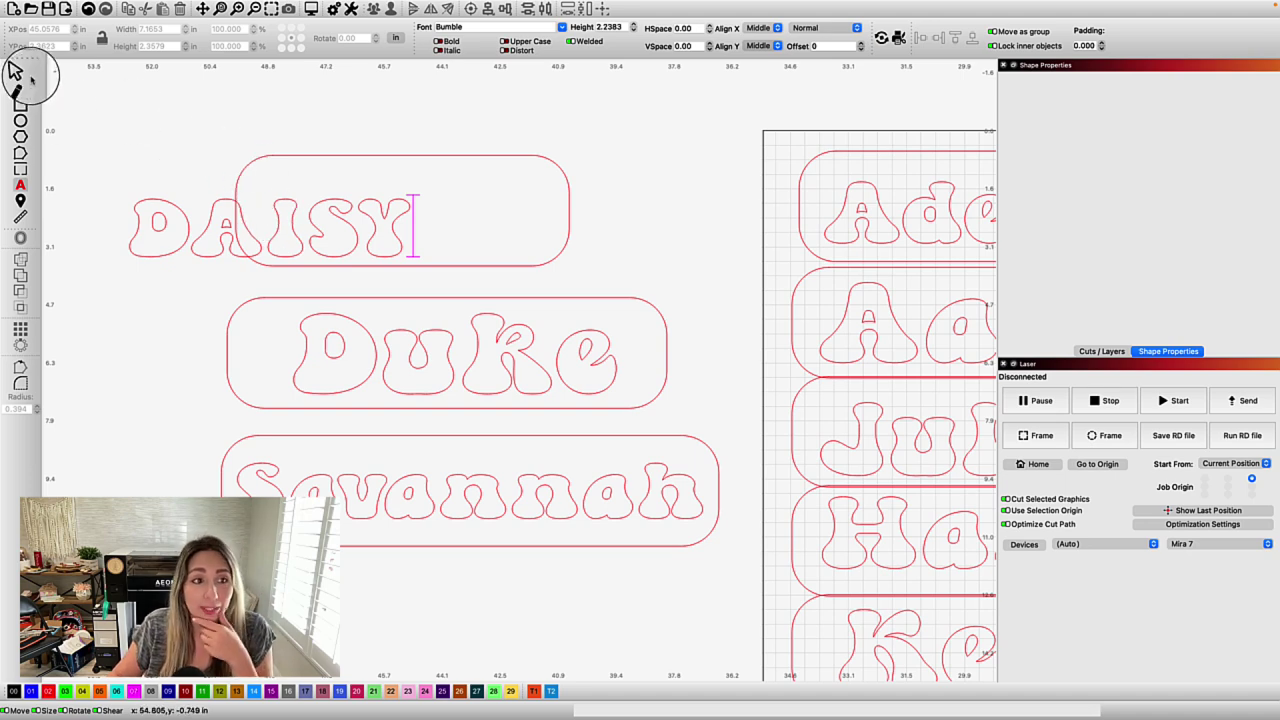
pyautogui.click(270, 224)
pyautogui.moveTo(269, 227); pyautogui.dragTo(397, 214)
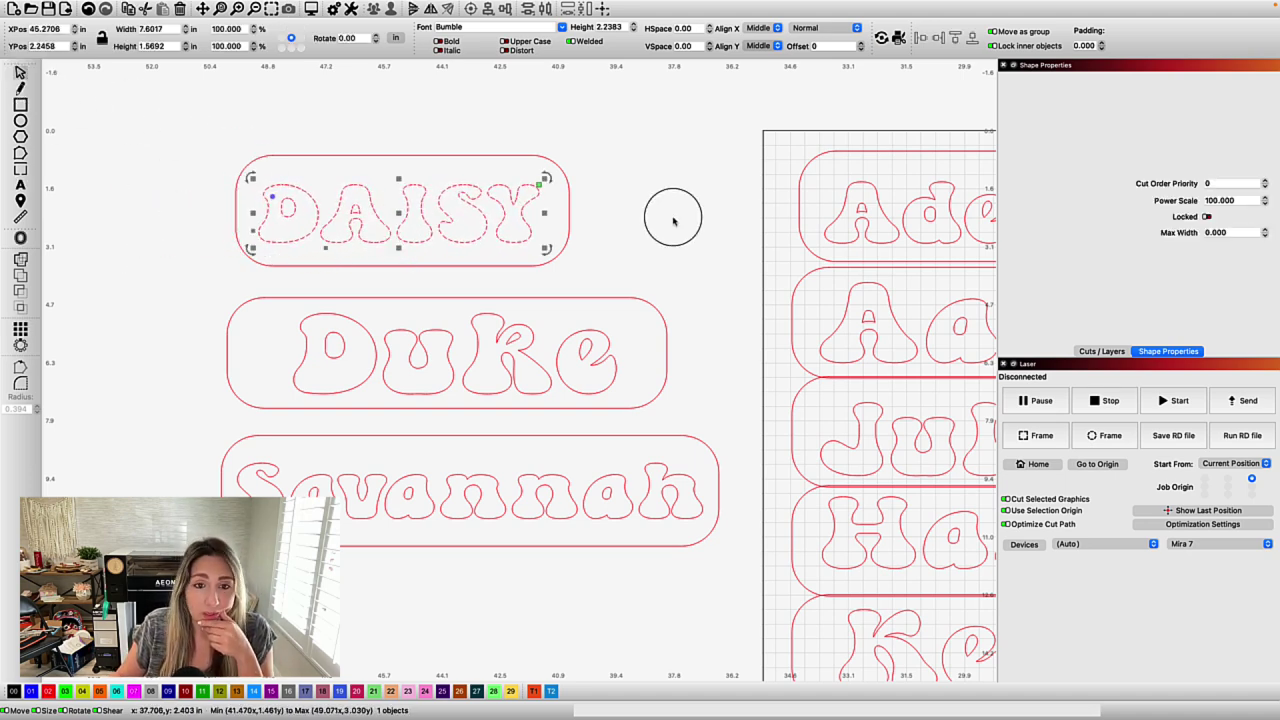
pyautogui.click(674, 214)
# Step: Widen the rounded rectangle around the capitalized name slightly and shift the name to sit centered in it
pyautogui.scroll(-2, 666, 219)
pyautogui.scroll(-1, 666, 219)
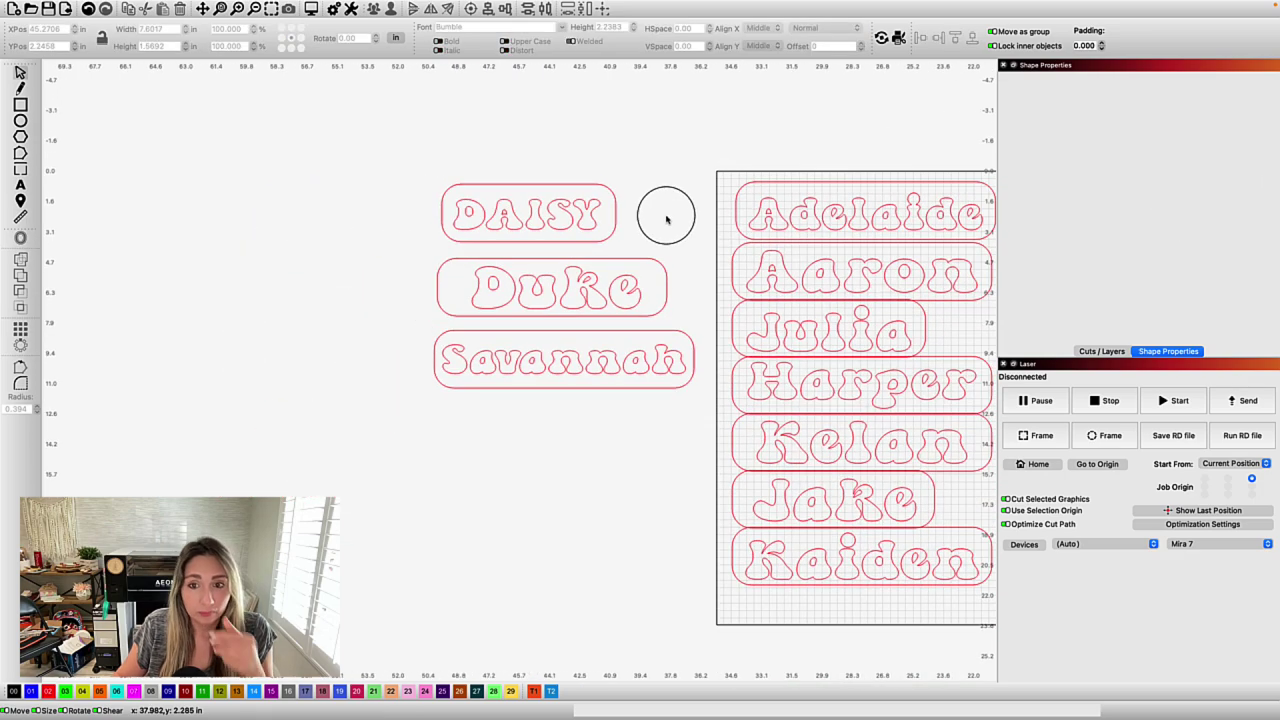
pyautogui.hscroll(10, 669, 219)
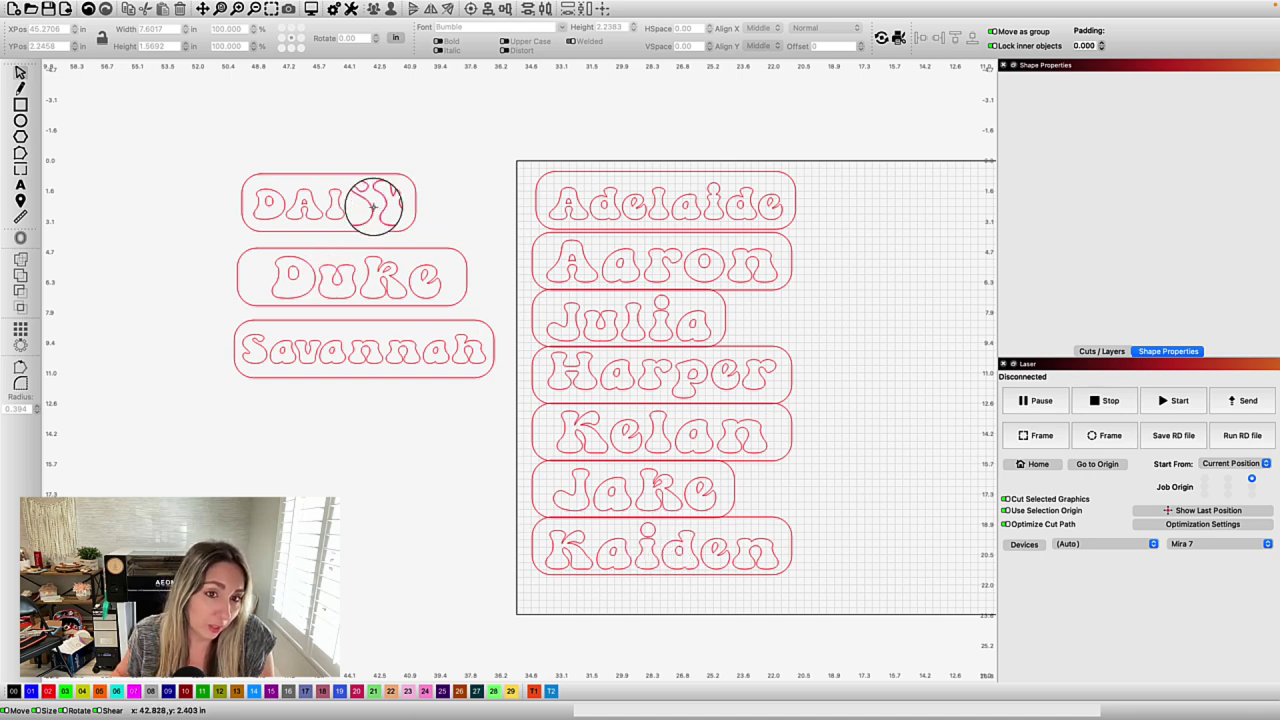
pyautogui.click(414, 202)
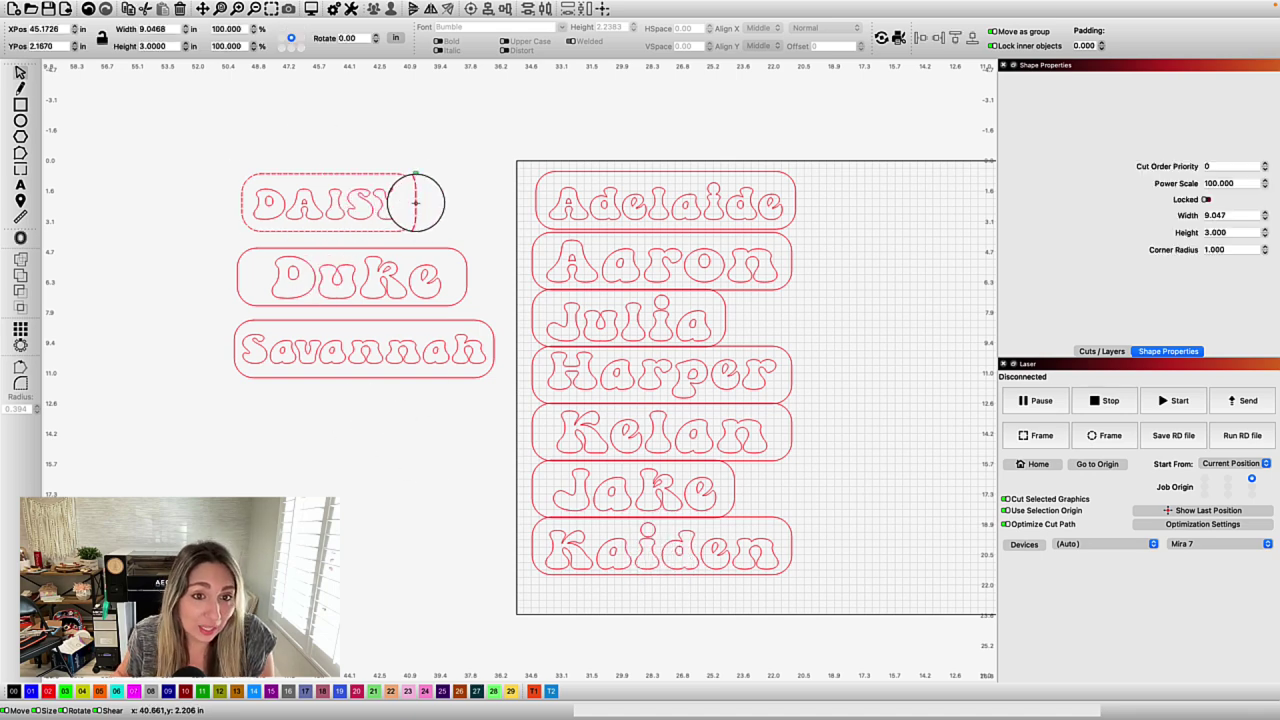
pyautogui.click(400, 198)
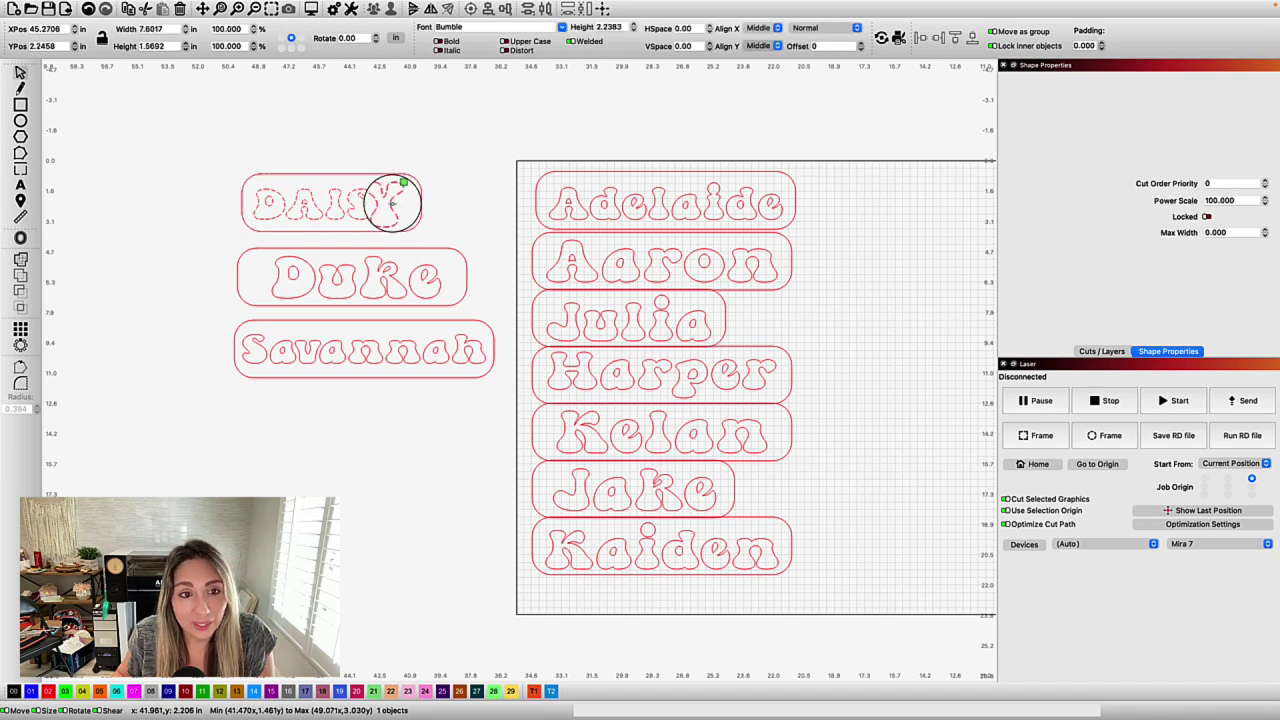
pyautogui.click(447, 213)
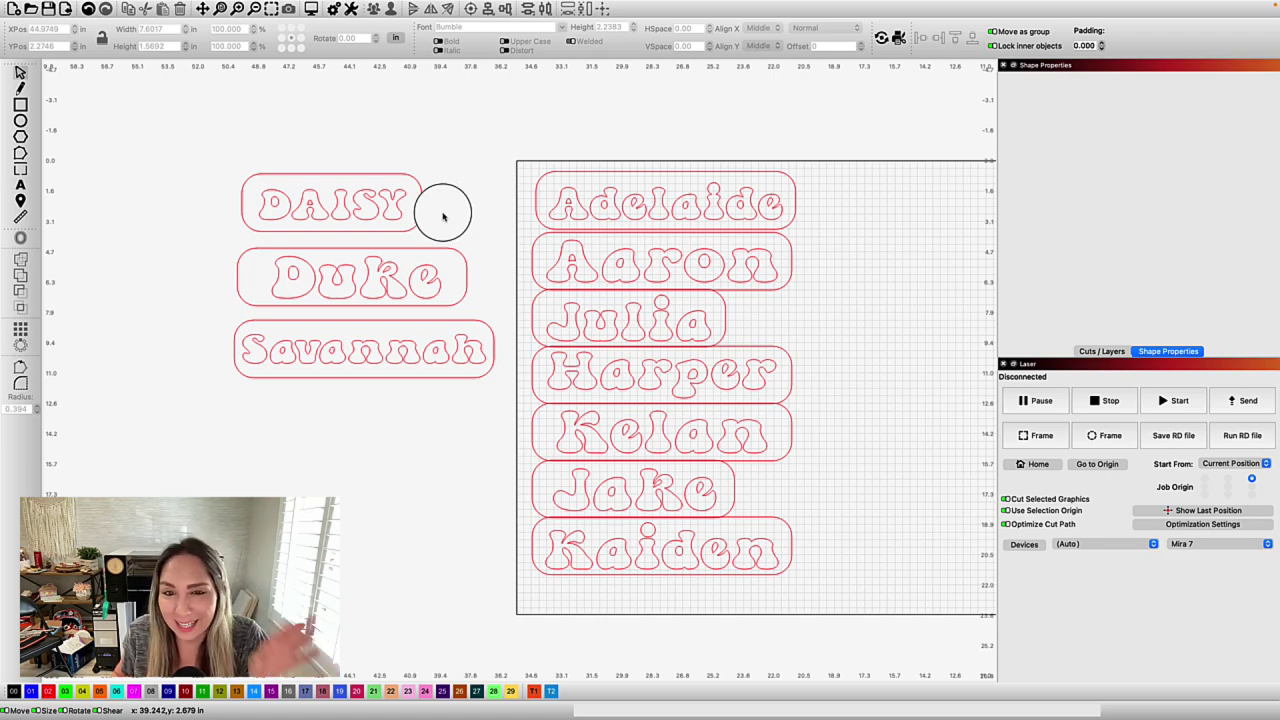
# Step: Duplicate the letter i with the joined dot from the top name in the work area and place the copy beside the third name
pyautogui.scroll(3, 651, 257)
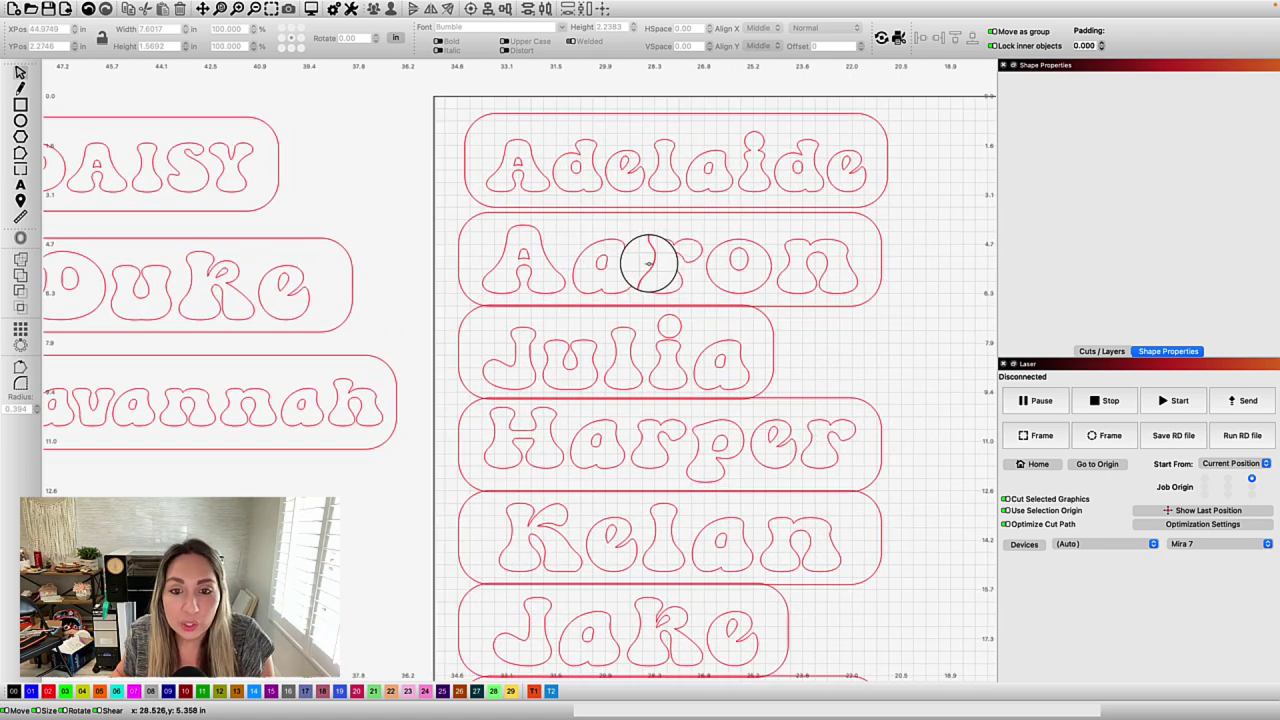
pyautogui.scroll(-5, 784, 338)
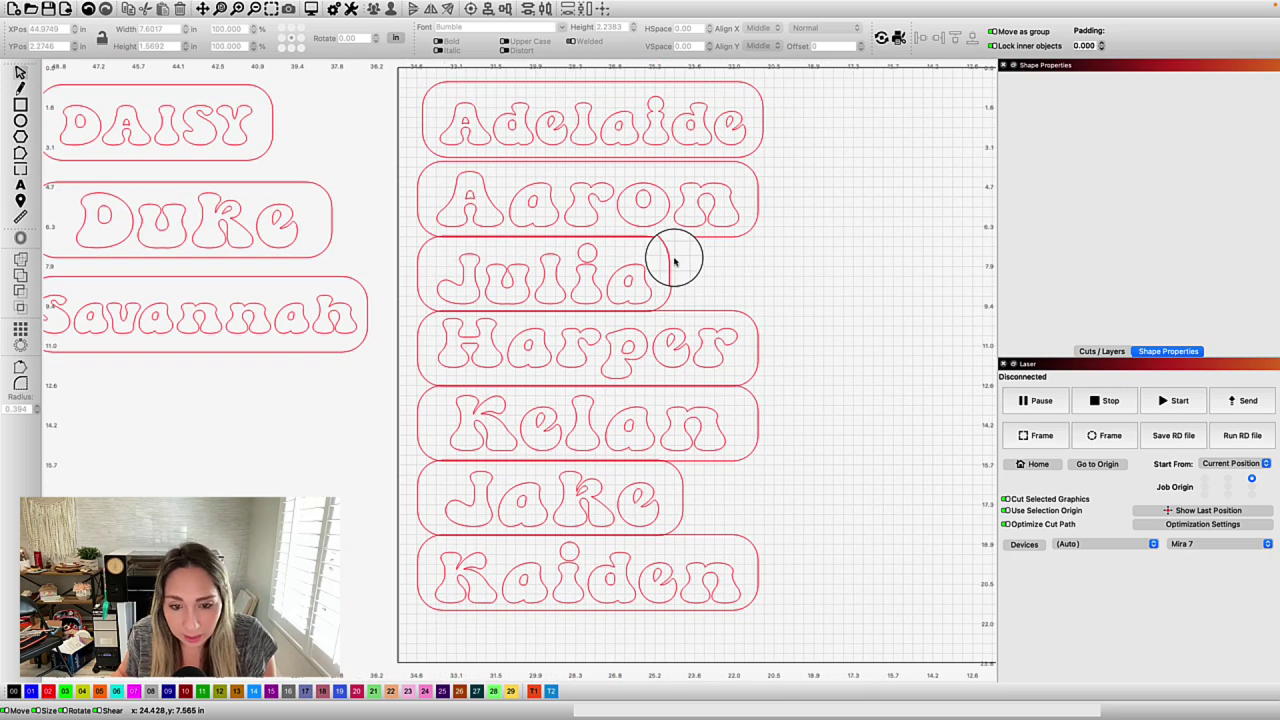
pyautogui.scroll(1, 755, 263)
pyautogui.click(666, 150)
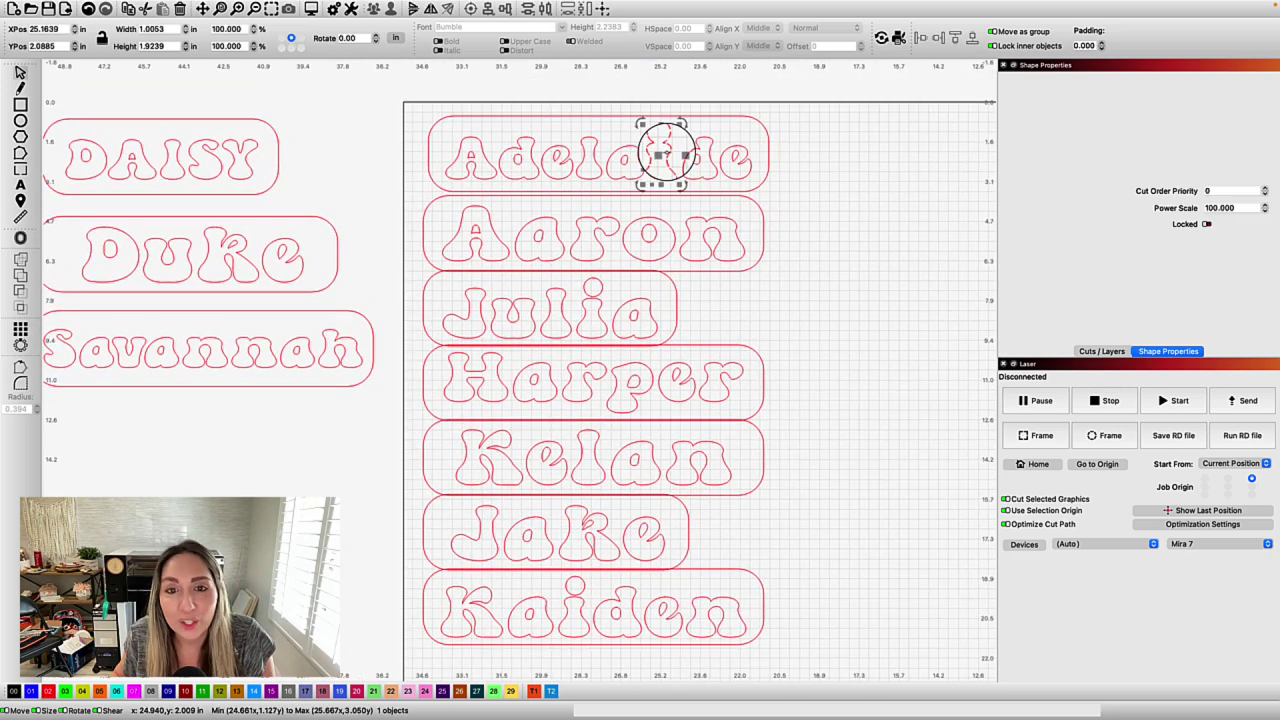
pyautogui.rightClick(667, 155)
pyautogui.click(705, 194)
pyautogui.moveTo(662, 152); pyautogui.dragTo(674, 296)
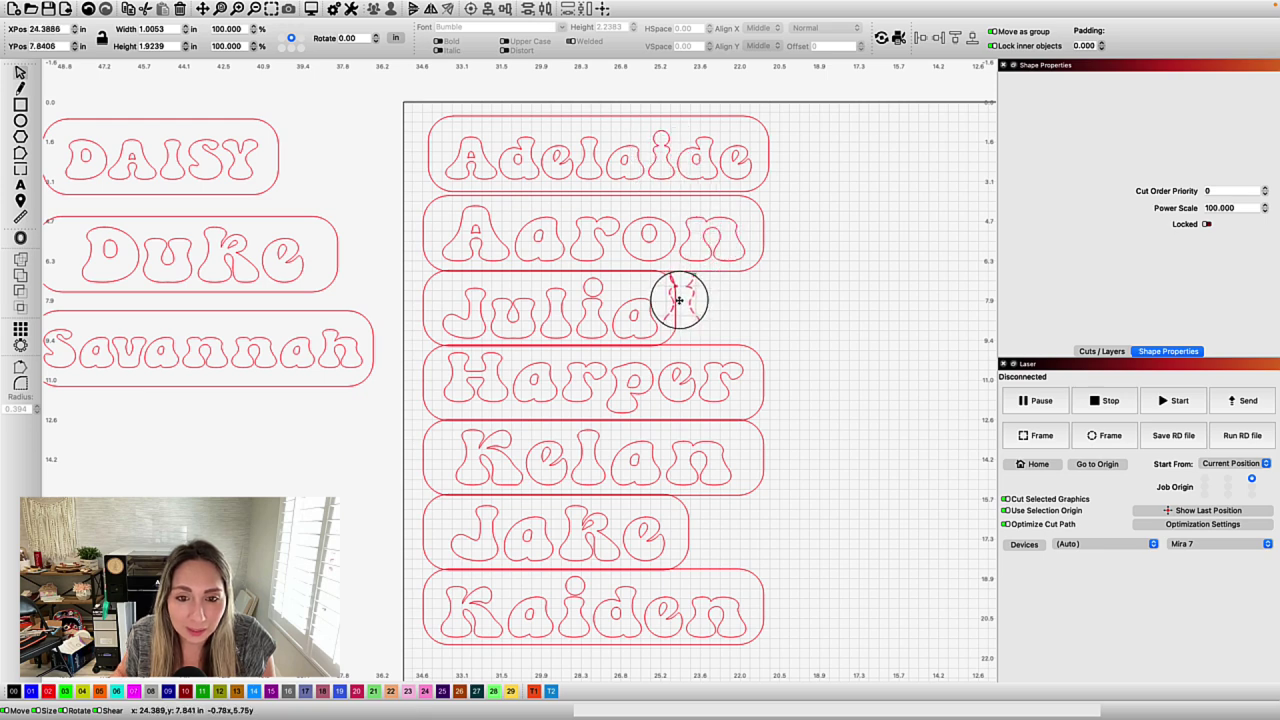
# Step: Convert the third name in the work area to a path so that its letters can be edited individually
pyautogui.click(600, 300)
pyautogui.click(505, 283)
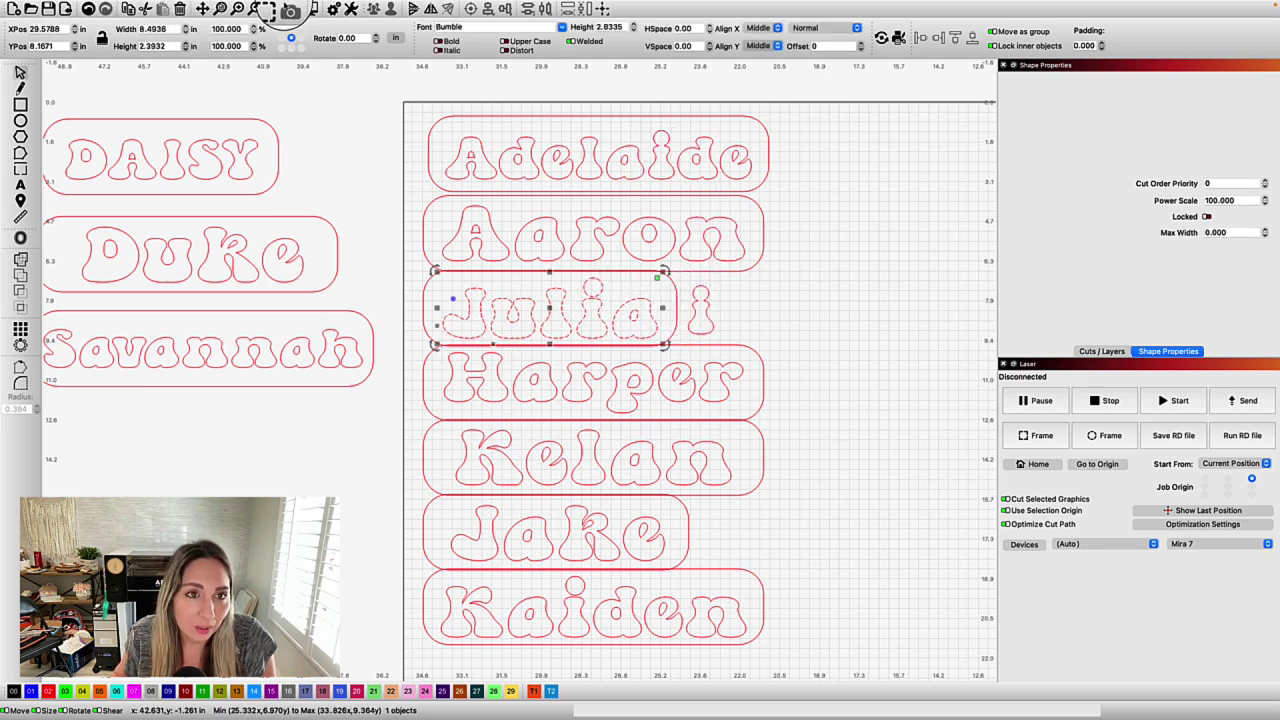
pyautogui.click(108, 6)
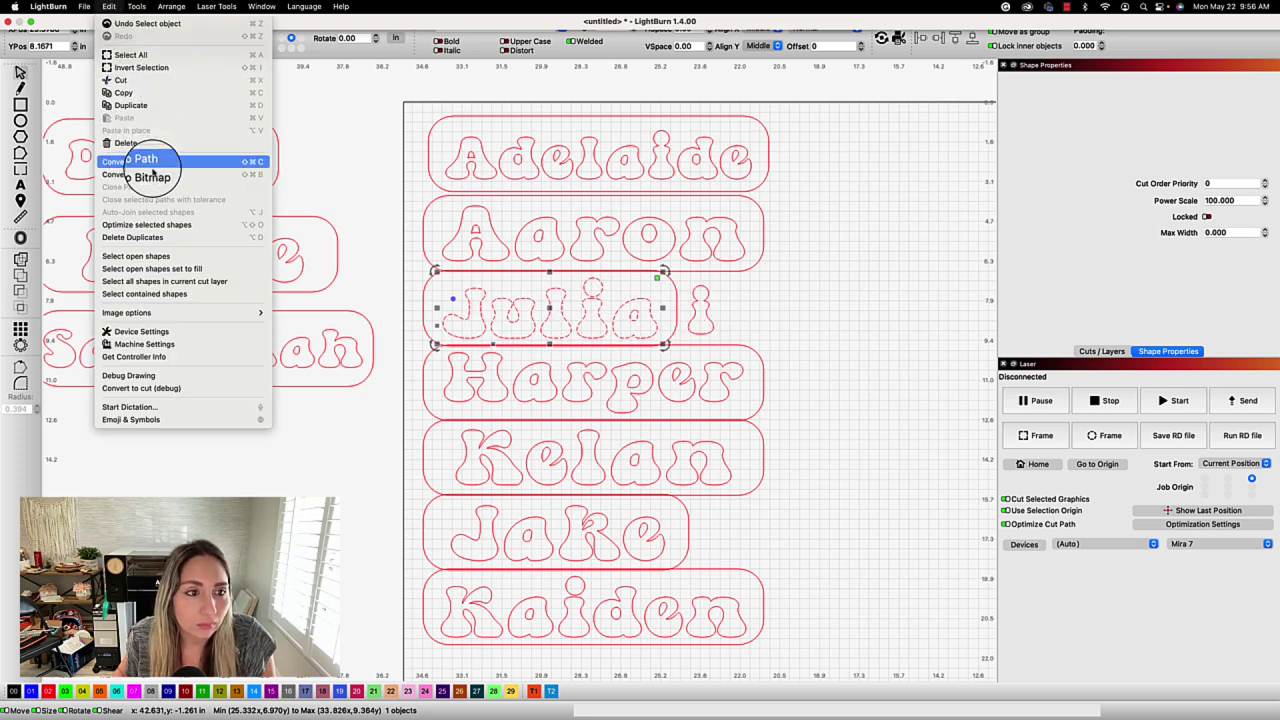
pyautogui.click(150, 162)
pyautogui.click(771, 310)
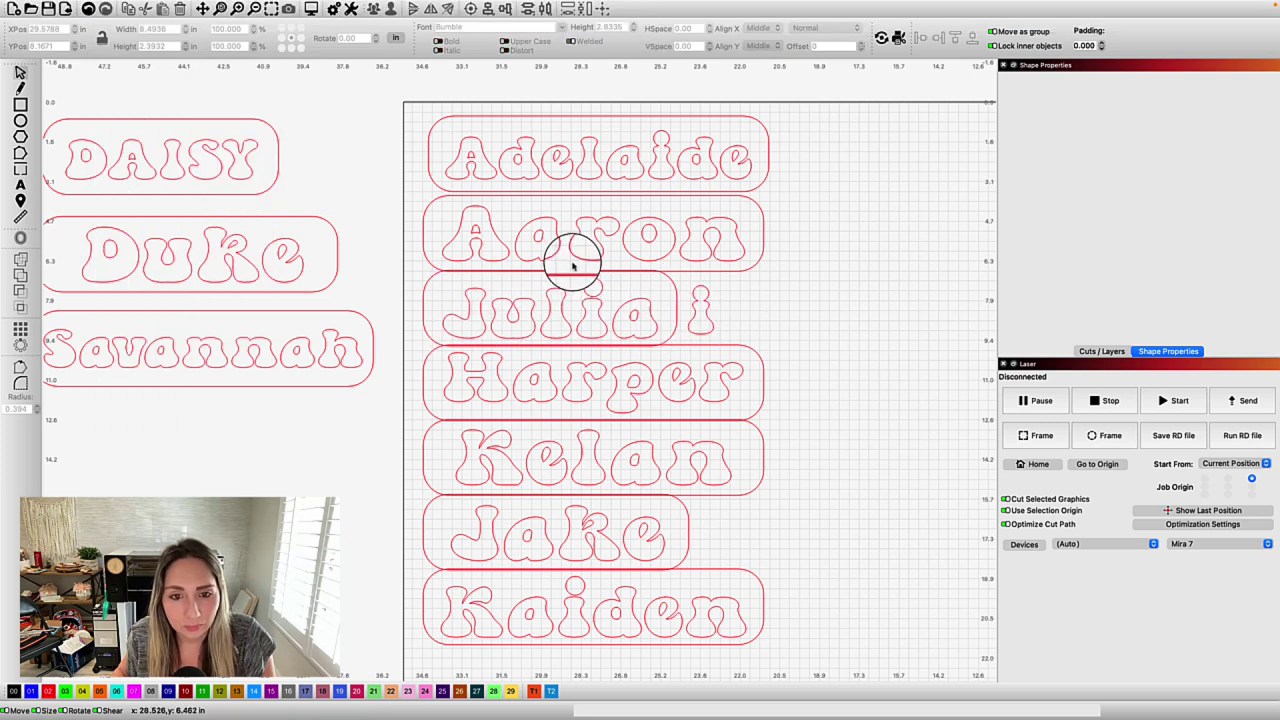
# Step: Replace the i and separate dot in the third name with the copied joined i, enlarged to about 1.07 × 2.05 in
pyautogui.click(606, 318)
pyautogui.moveTo(606, 318); pyautogui.dragTo(607, 285)
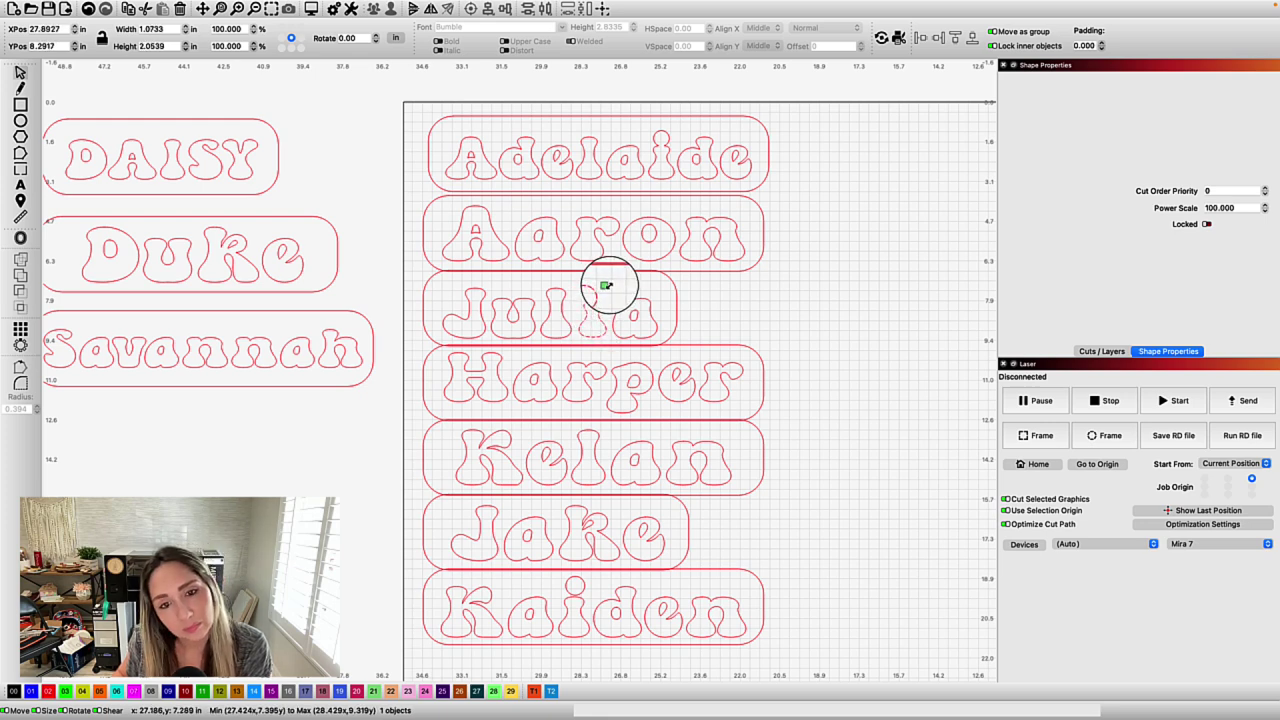
pyautogui.click(763, 314)
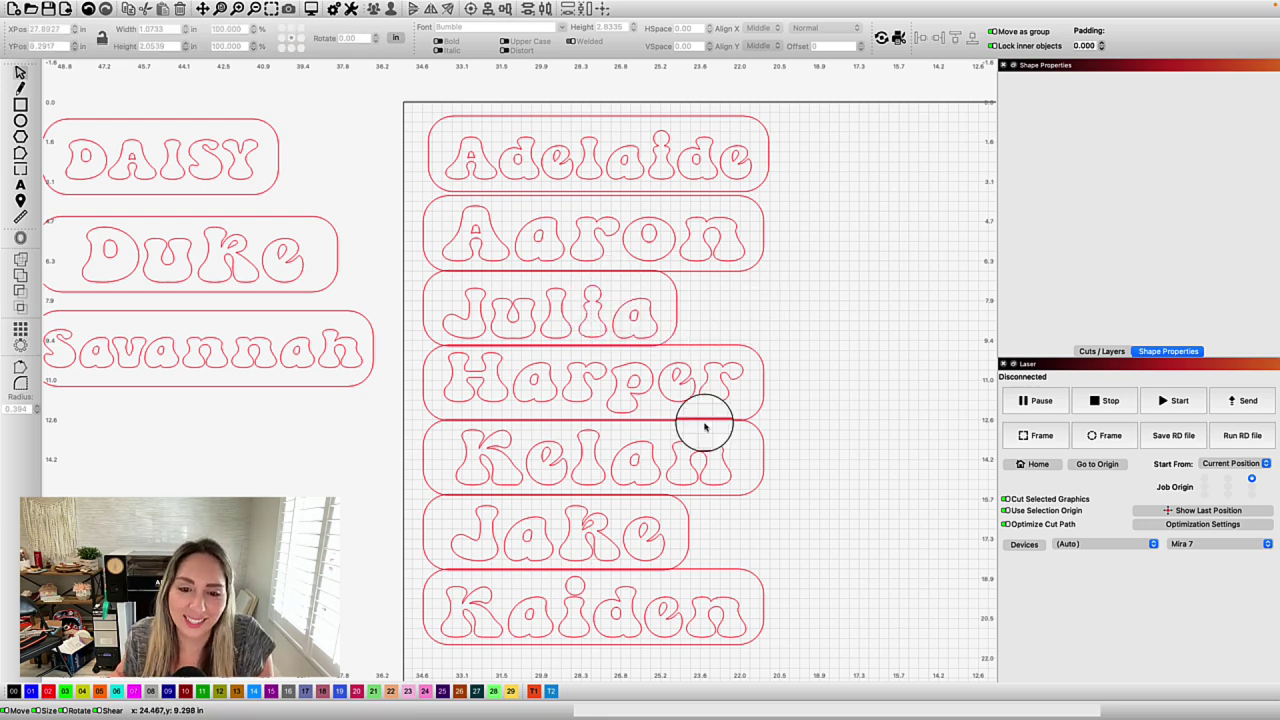
# Step: Convert the lowest name in the work area to a path and delete its letter i together with the separate dot
pyautogui.click(565, 598)
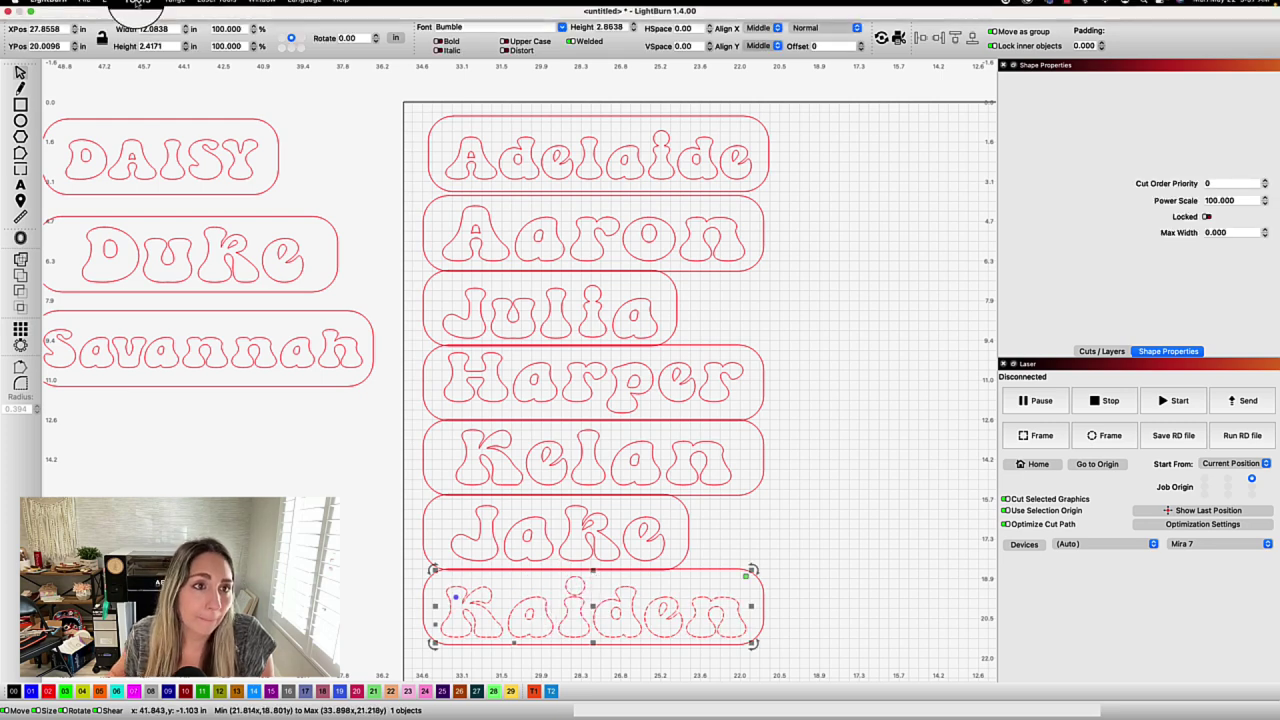
pyautogui.click(108, 6)
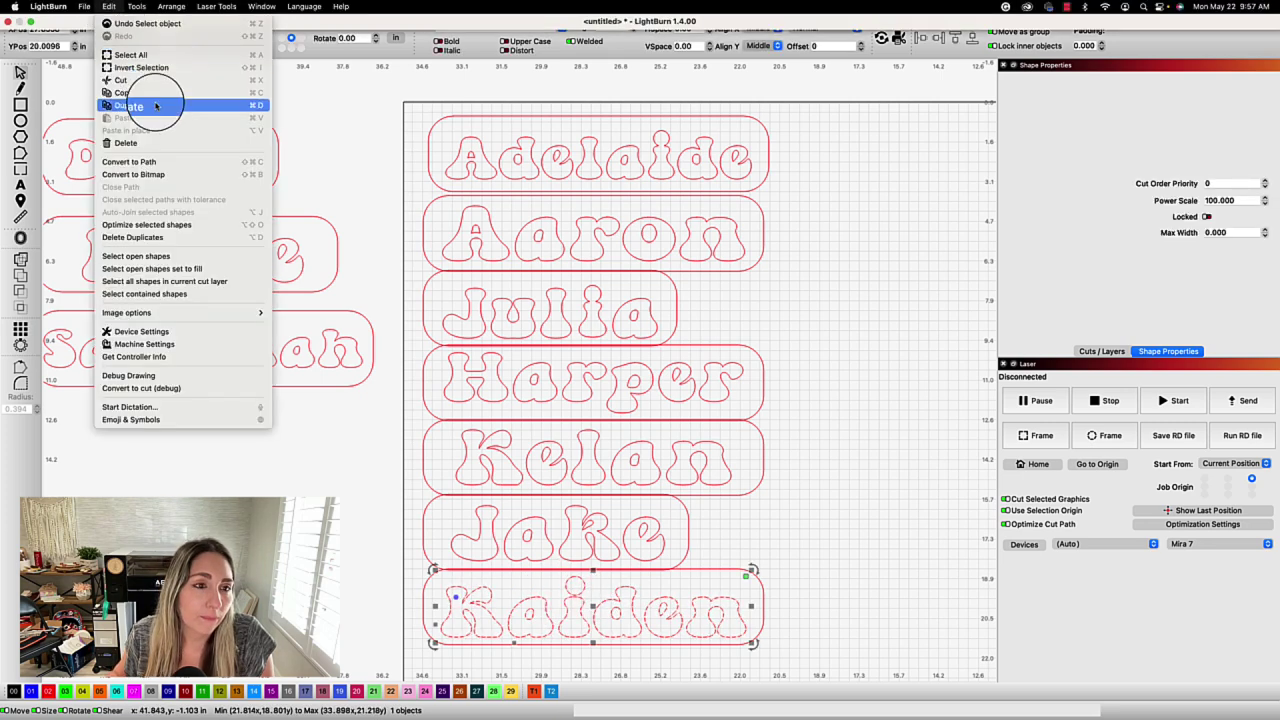
pyautogui.click(160, 162)
pyautogui.press('Escape')
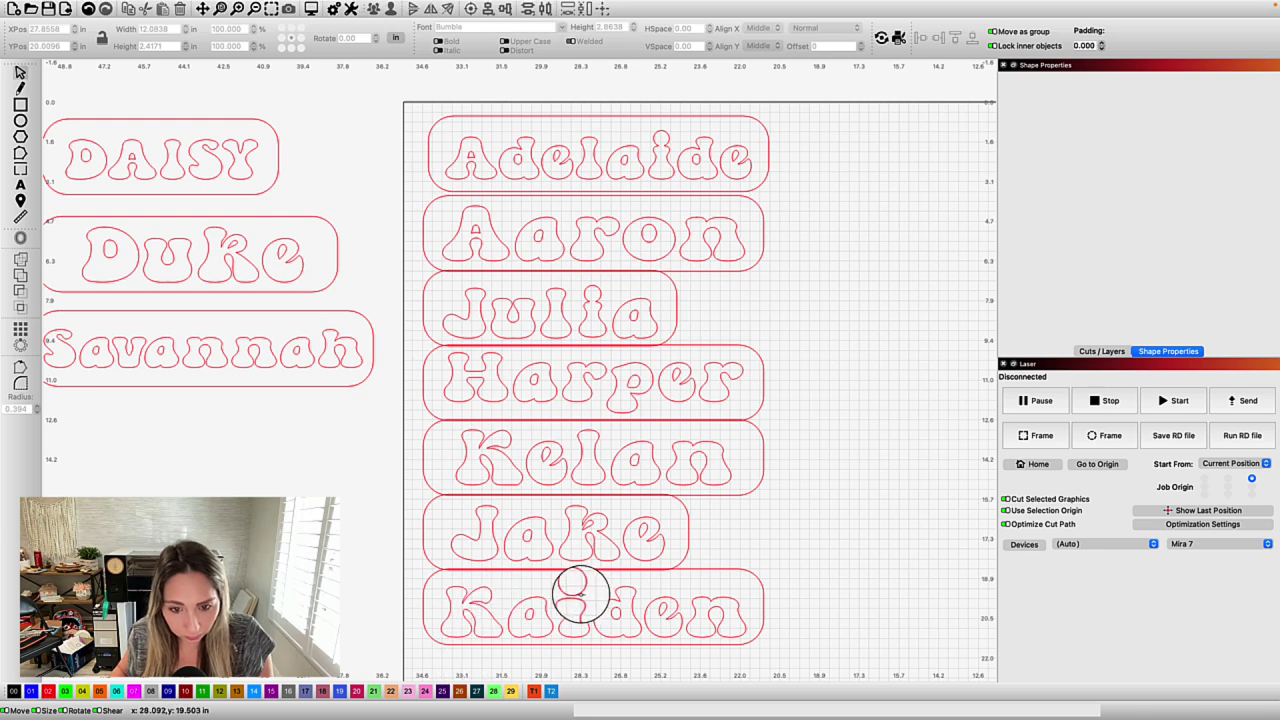
pyautogui.click(578, 593)
pyautogui.press('Delete')
pyautogui.click(578, 598)
pyautogui.press('Delete')
# Step: Duplicate the joined i from the third name and place the copy in the gap between the a and d of the lowest name
pyautogui.click(596, 300)
pyautogui.rightClick(596, 300)
pyautogui.click(620, 340)
pyautogui.moveTo(592, 300); pyautogui.dragTo(576, 604)
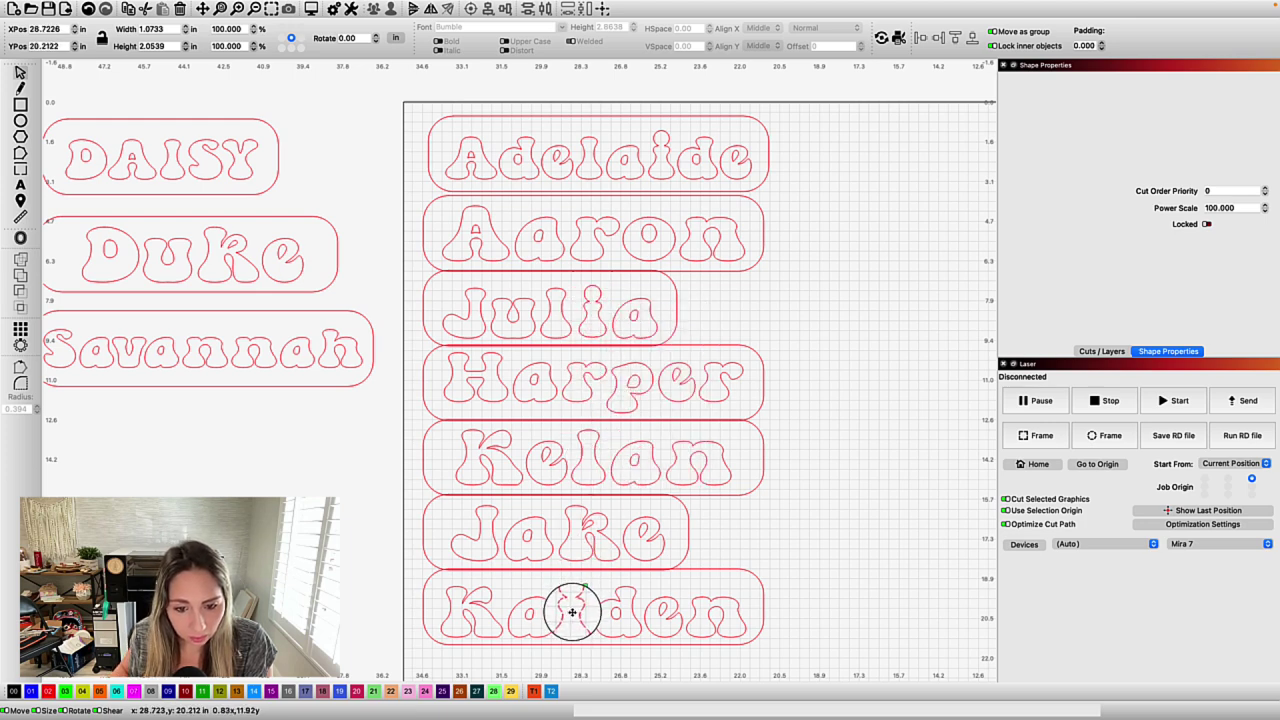
pyautogui.moveTo(573, 612); pyautogui.dragTo(574, 610)
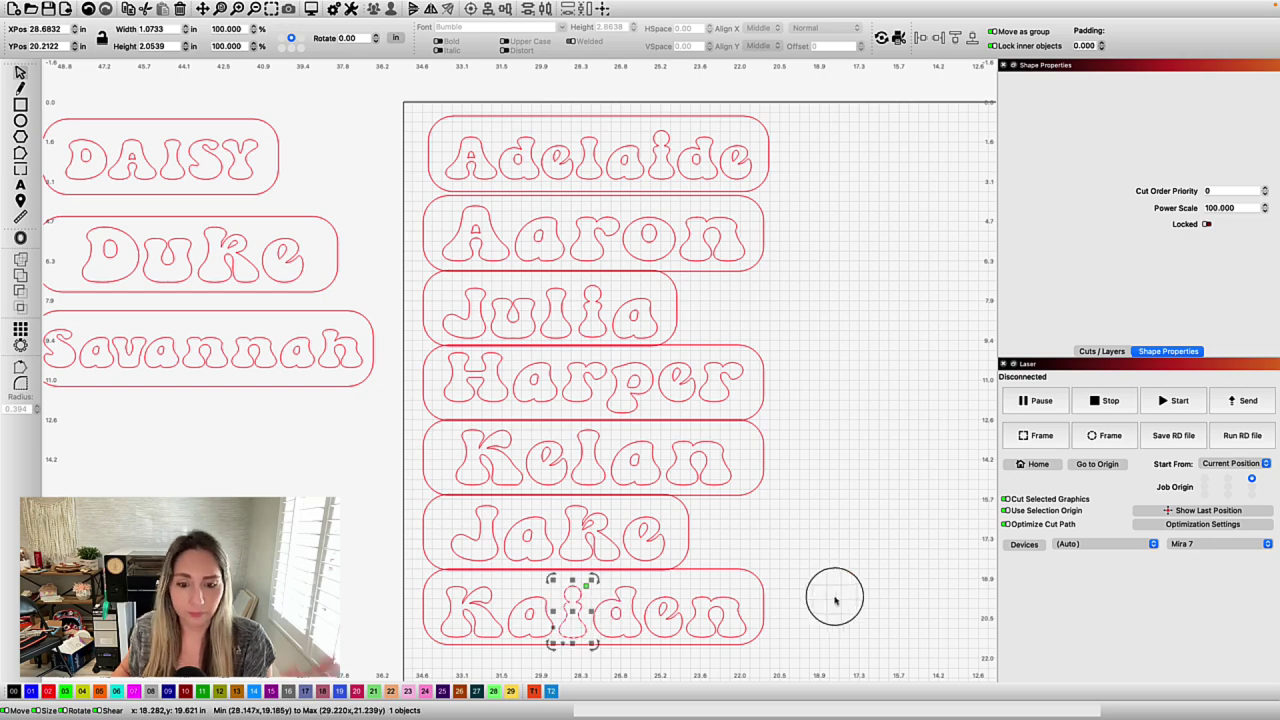
pyautogui.click(820, 597)
pyautogui.scroll(-2, 820, 597)
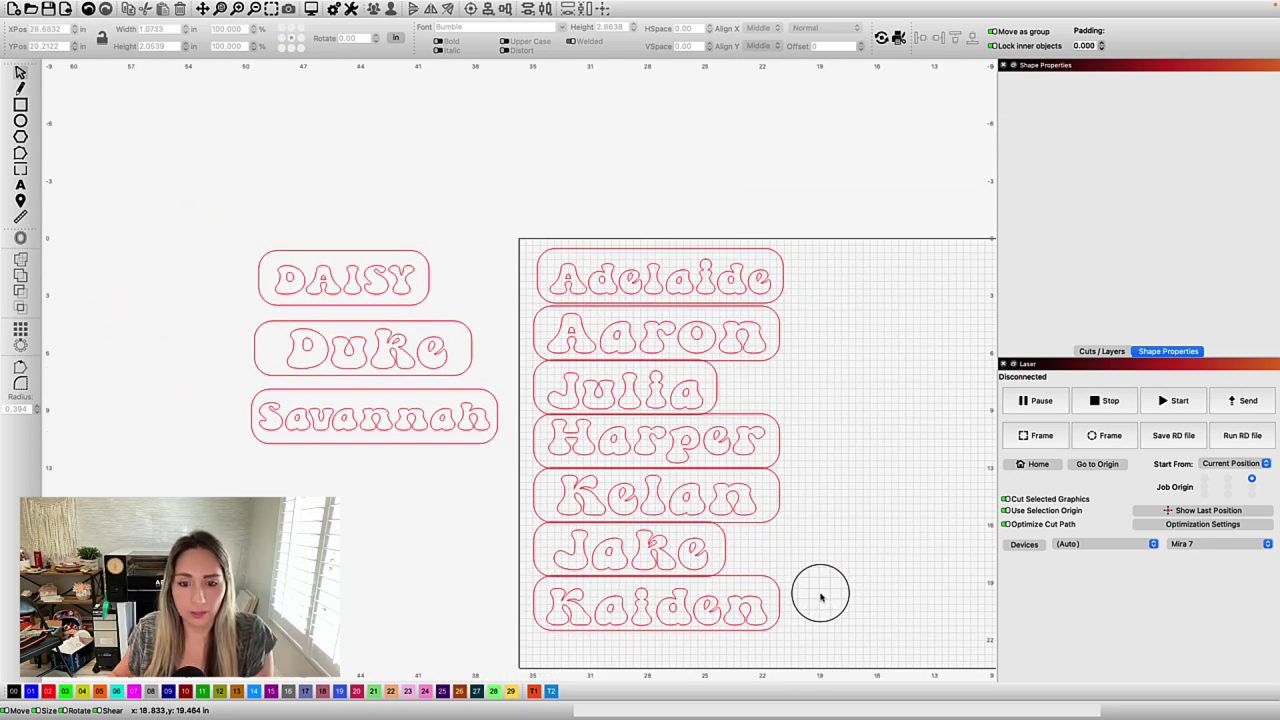
pyautogui.hscroll(5, 846, 591)
pyautogui.scroll(-2, 846, 591)
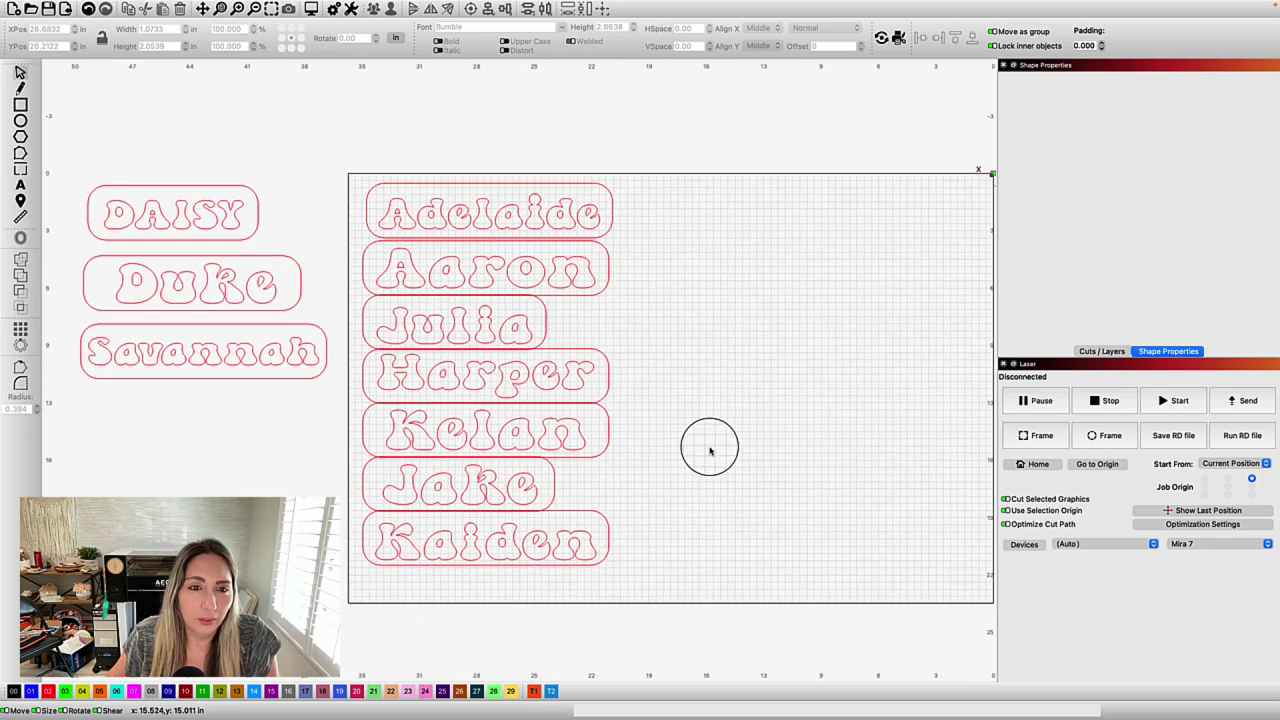
pyautogui.scroll(-2, 710, 451)
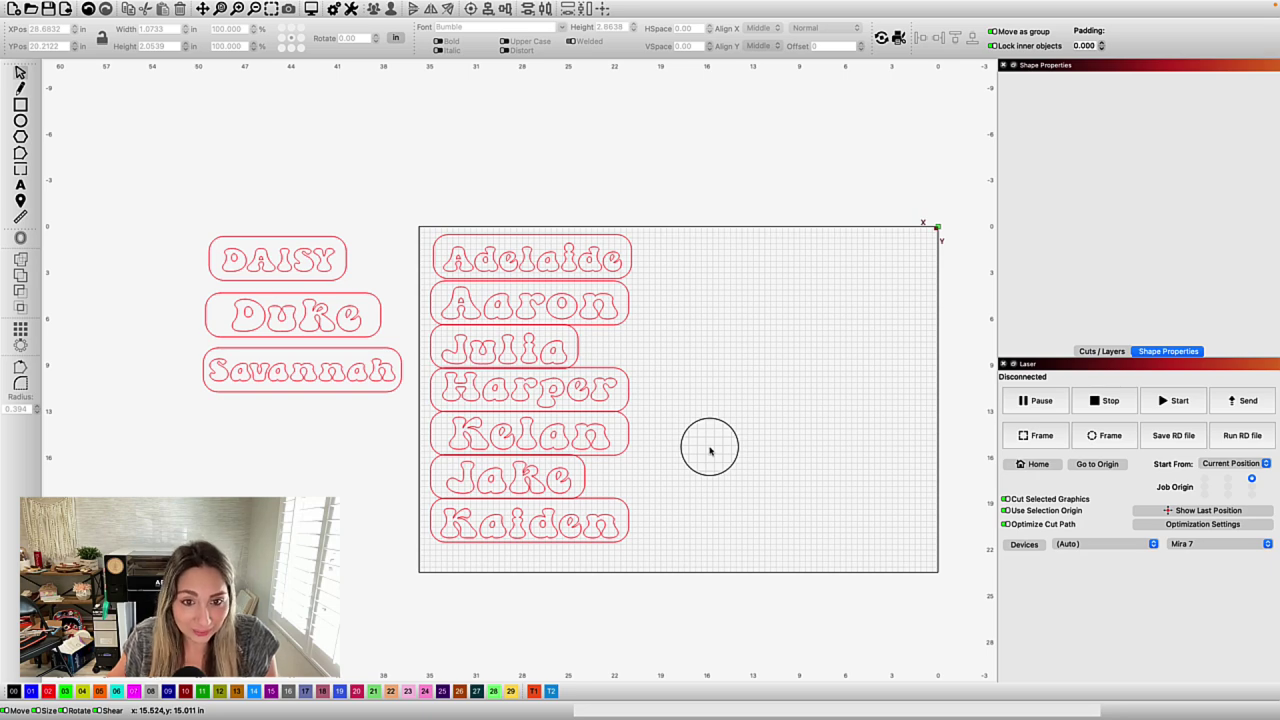
pyautogui.scroll(-2, 710, 451)
pyautogui.hscroll(3, 670, 420)
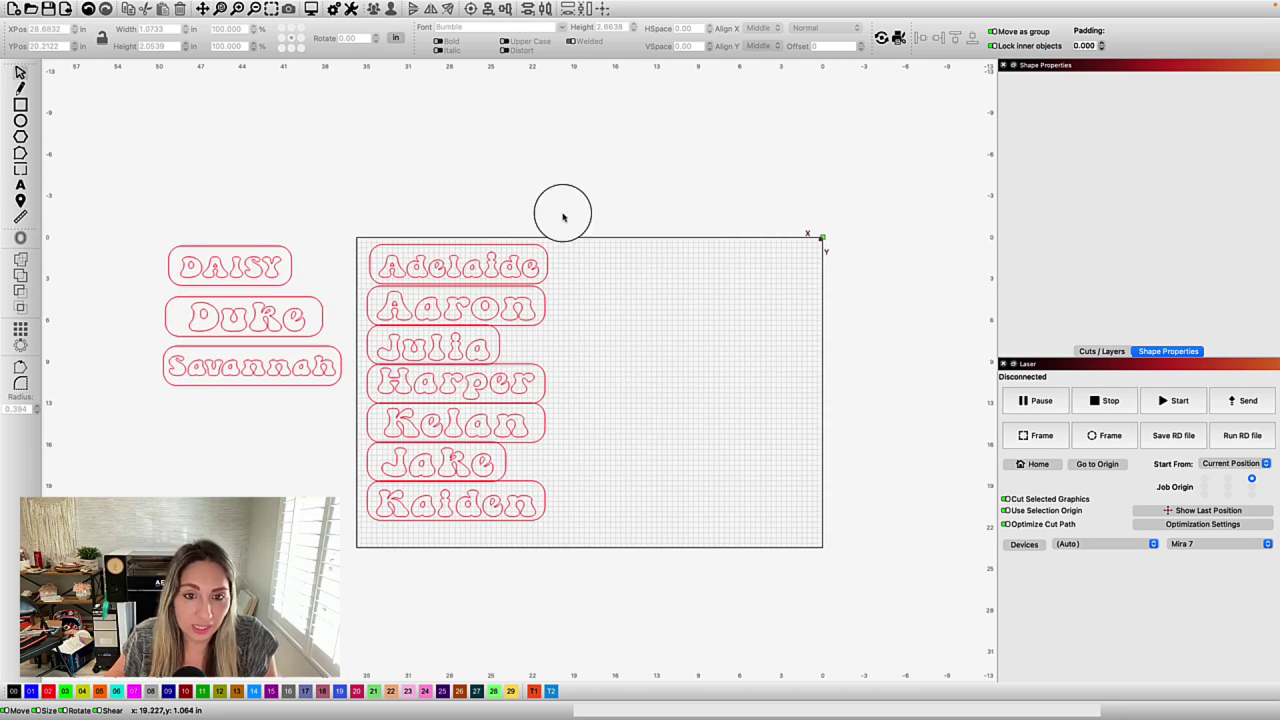
pyautogui.click(544, 252)
pyautogui.rightClick(555, 262)
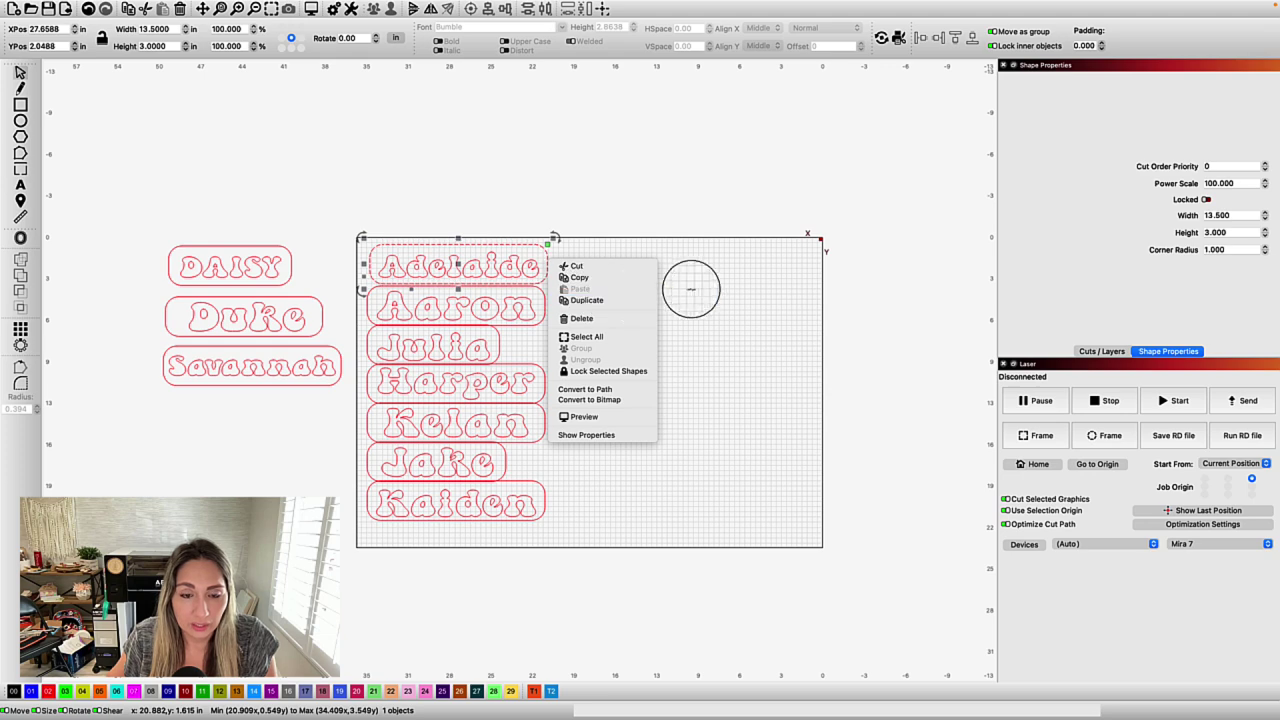
pyautogui.click(678, 290)
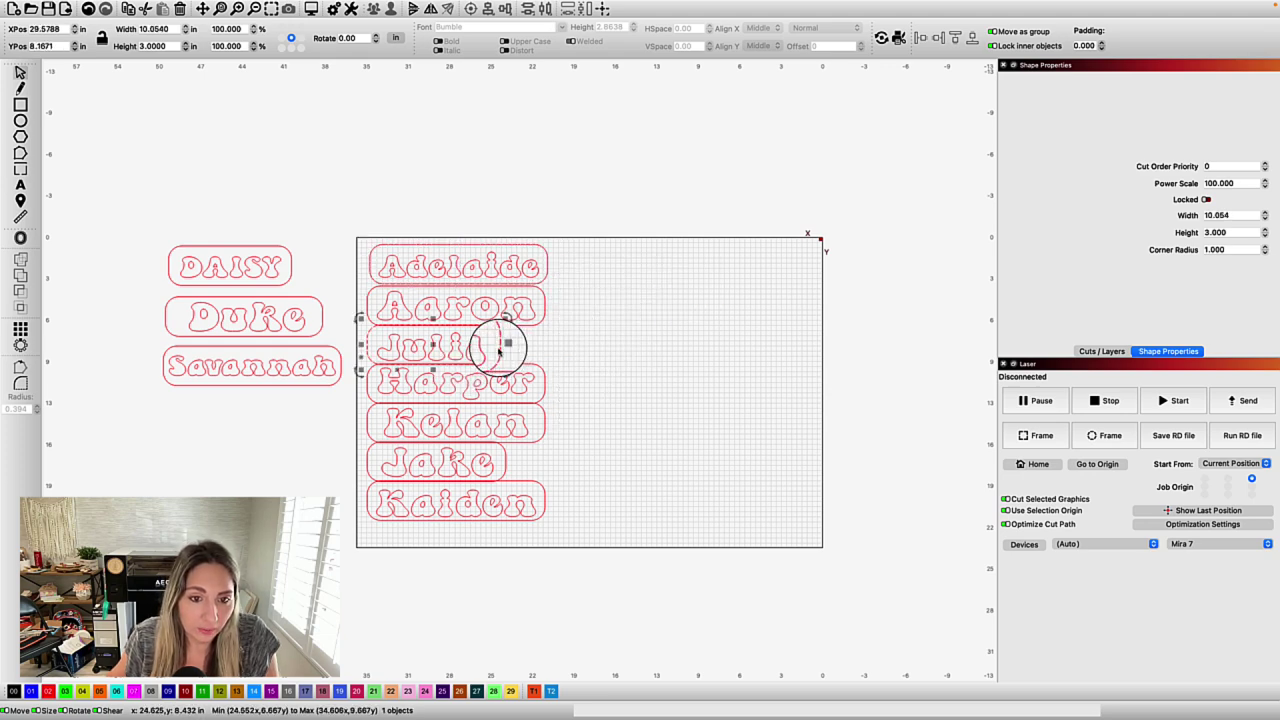
# Step: Set the width of the rounded rectangle around the third name in the work area to 10 in
pyautogui.doubleClick(155, 29)
pyautogui.write('10.00')
pyautogui.press('Return')
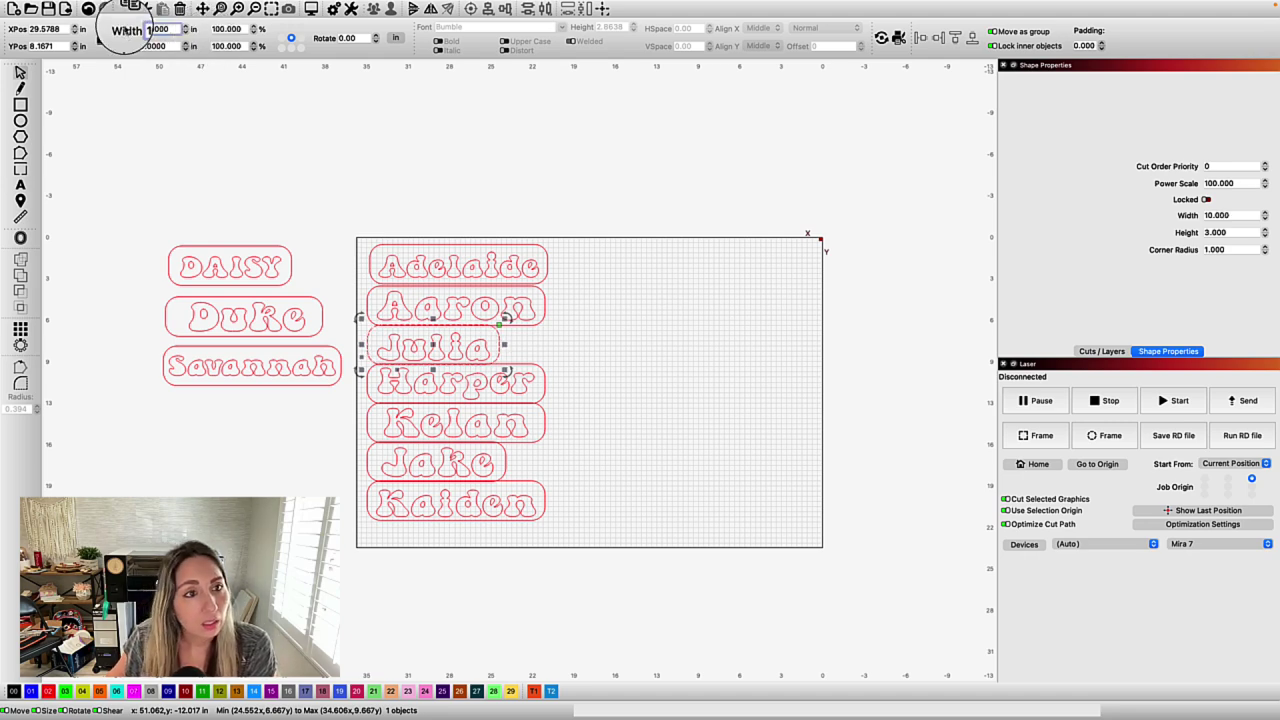
# Step: Resize the rounded rectangle around the sixth name in the work area to 10 in wide and 3 in high
pyautogui.click(503, 456)
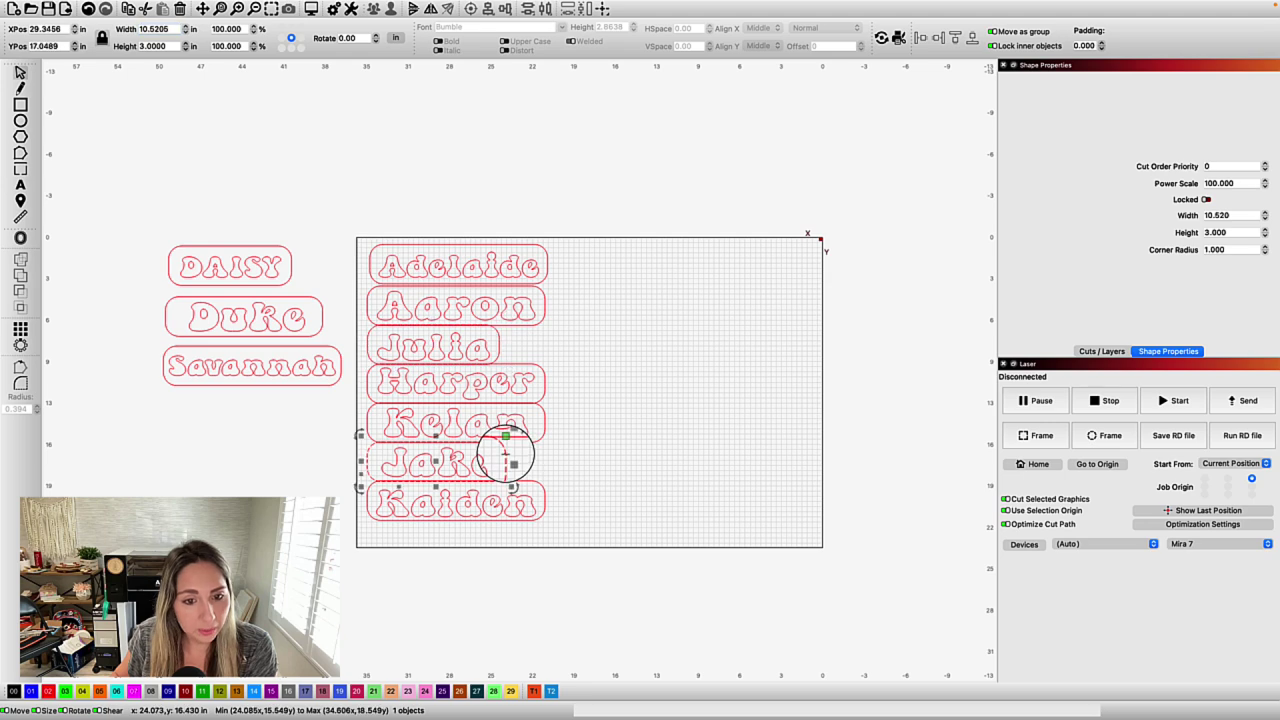
pyautogui.doubleClick(150, 28)
pyautogui.write('10.5')
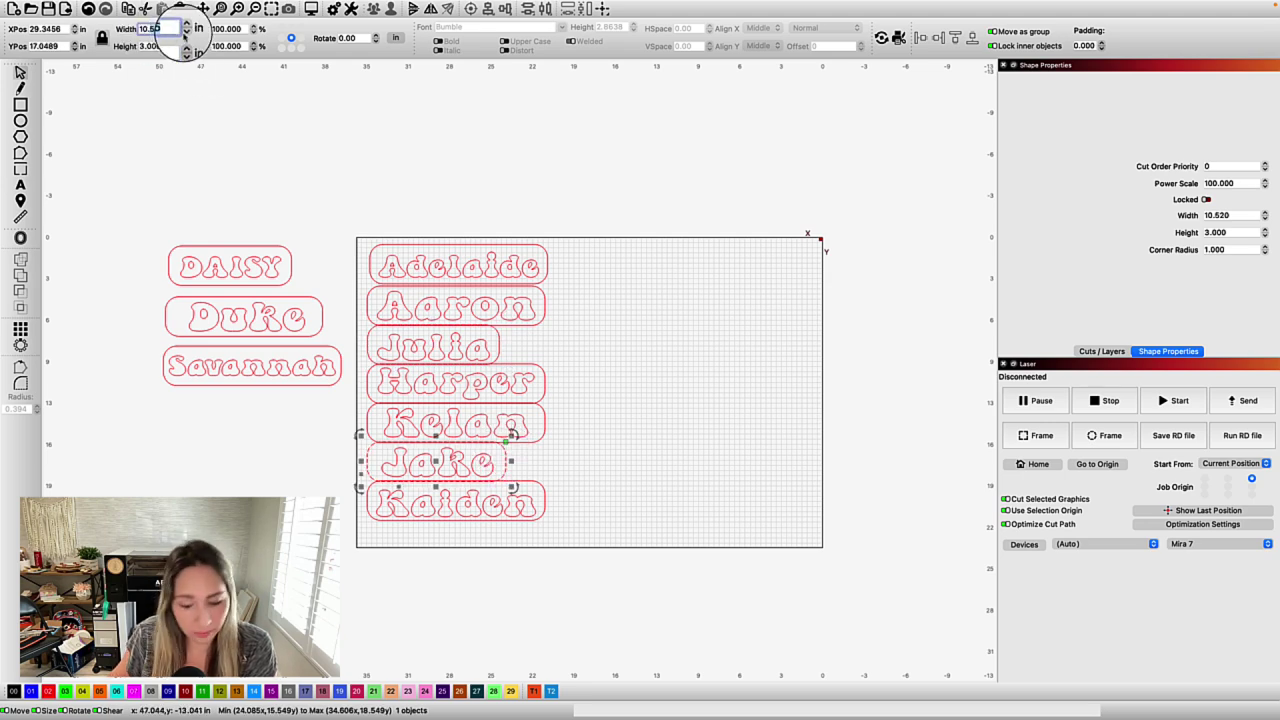
pyautogui.press('Return')
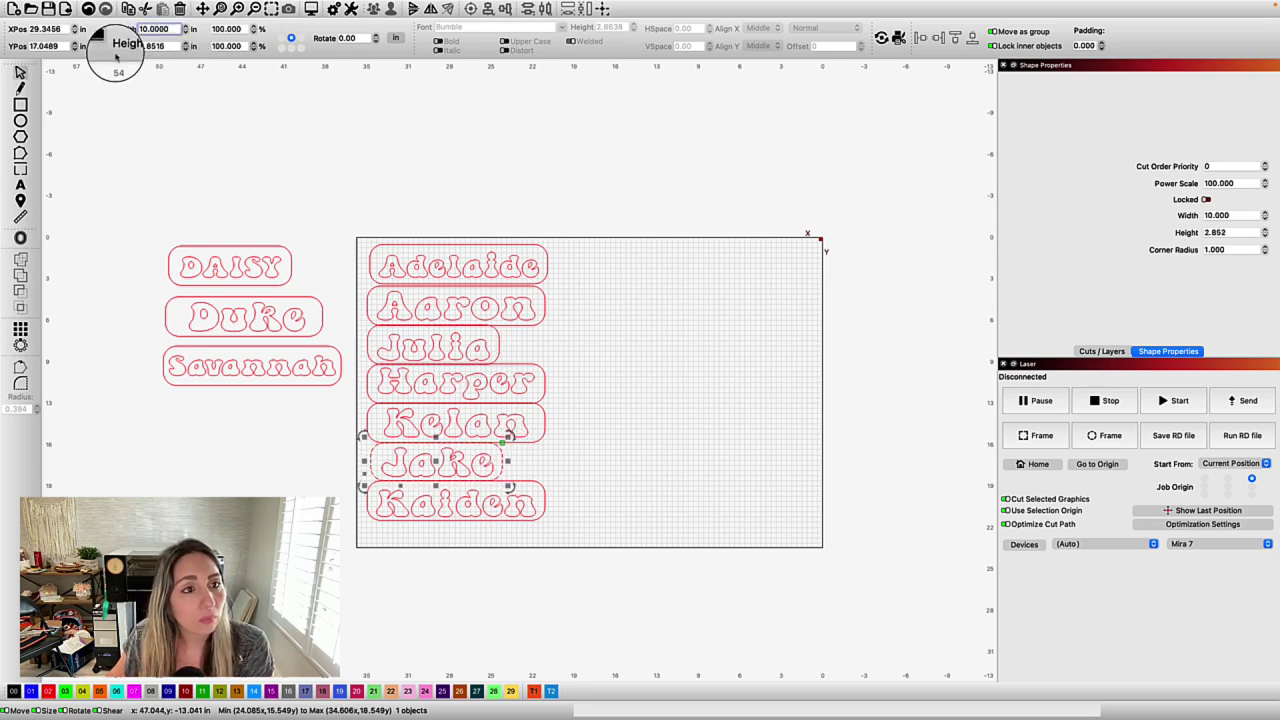
pyautogui.doubleClick(160, 46)
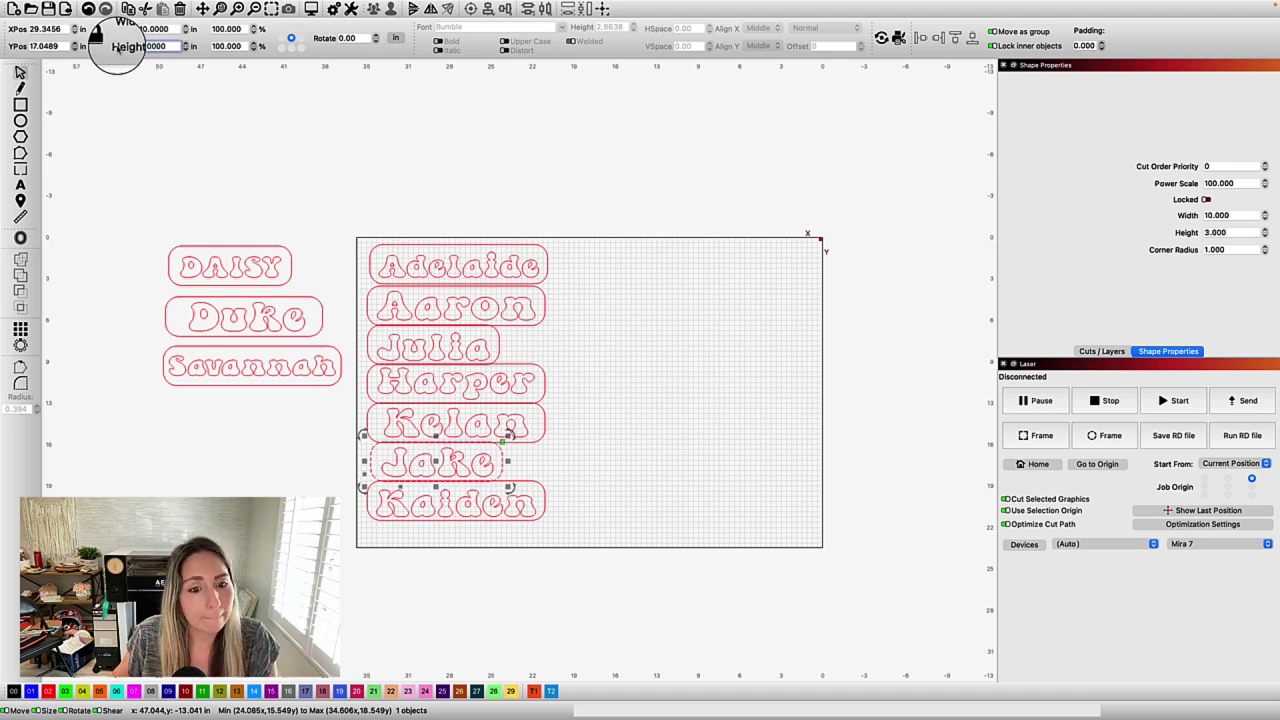
# Step: Set the rounded rectangle around the uppermost name outside the work area to 10 in wide, keeping its height
pyautogui.click(294, 271)
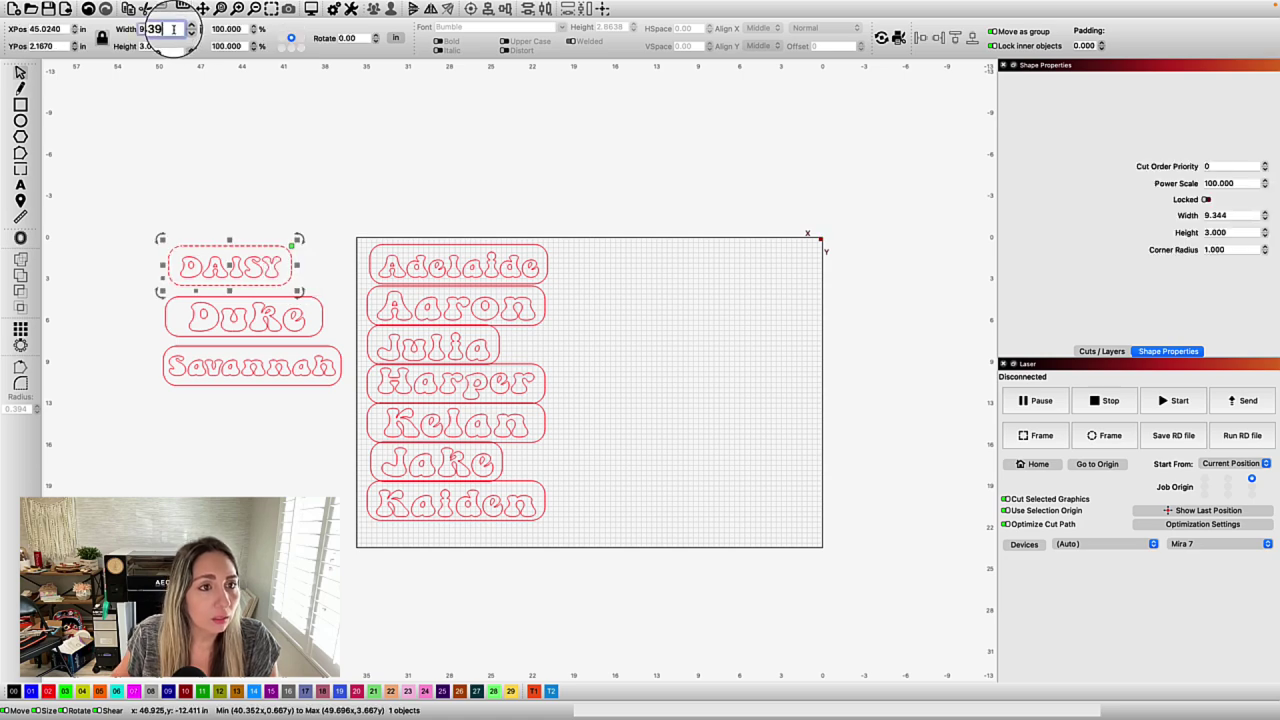
pyautogui.doubleClick(160, 28)
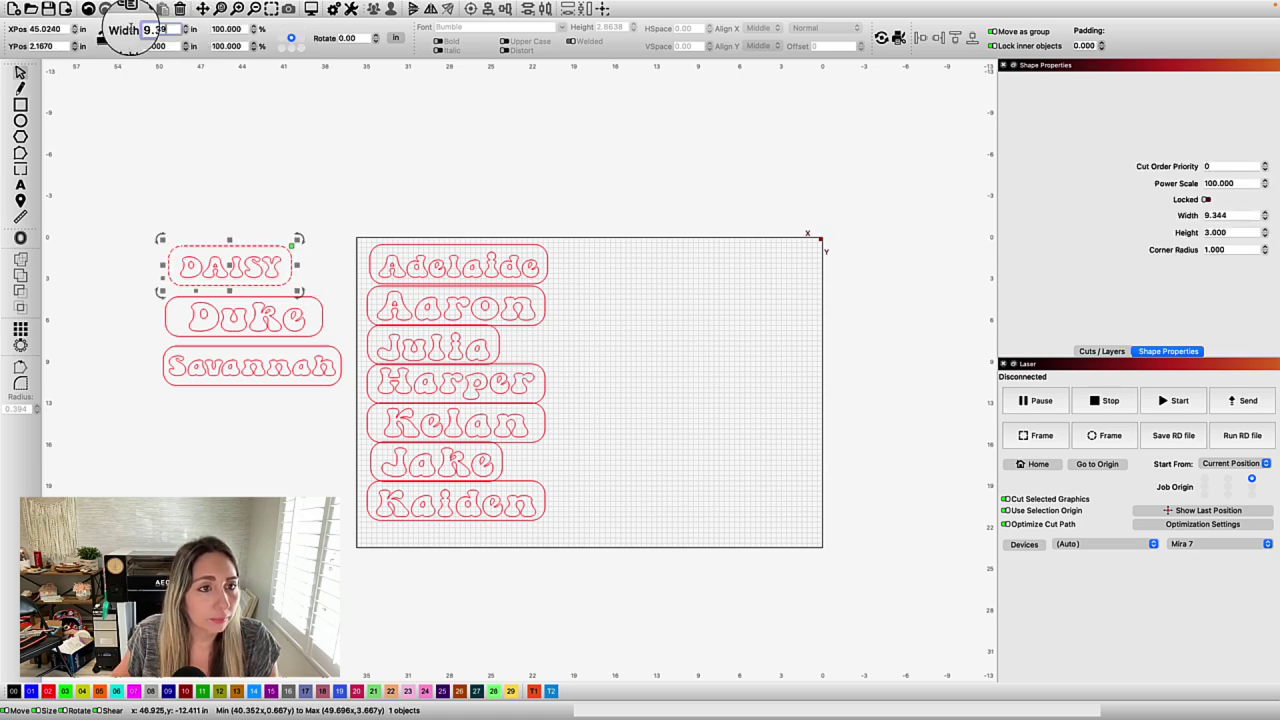
pyautogui.write('10')
pyautogui.press('Return')
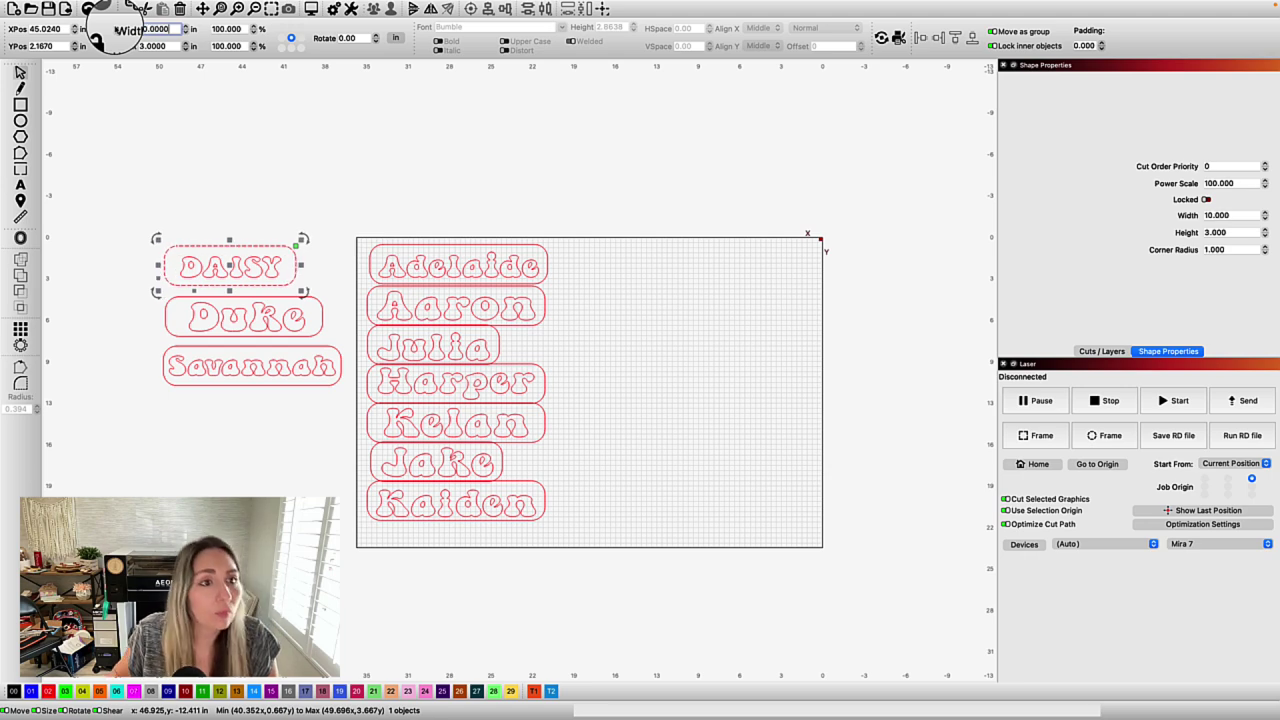
pyautogui.click(320, 185)
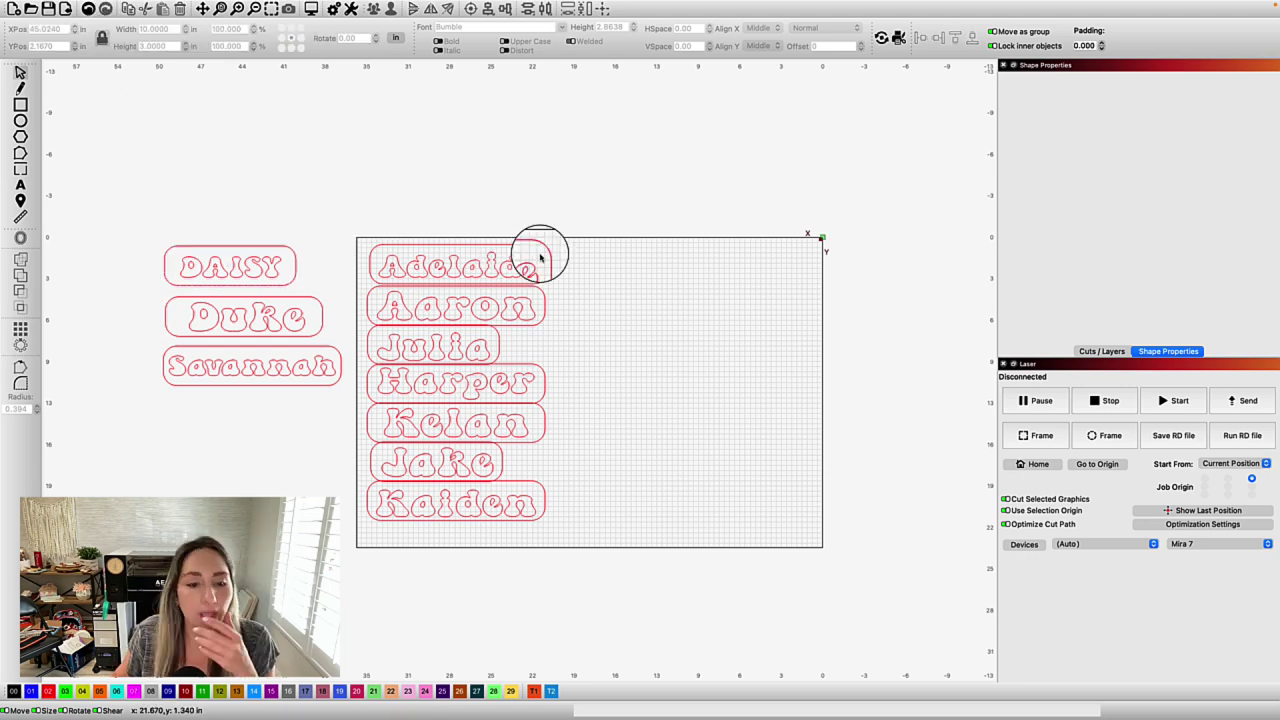
# Step: Duplicate the rounded rectangles of all seven names in the work area and move the copies 14 in right as a second column
pyautogui.click(368, 268)
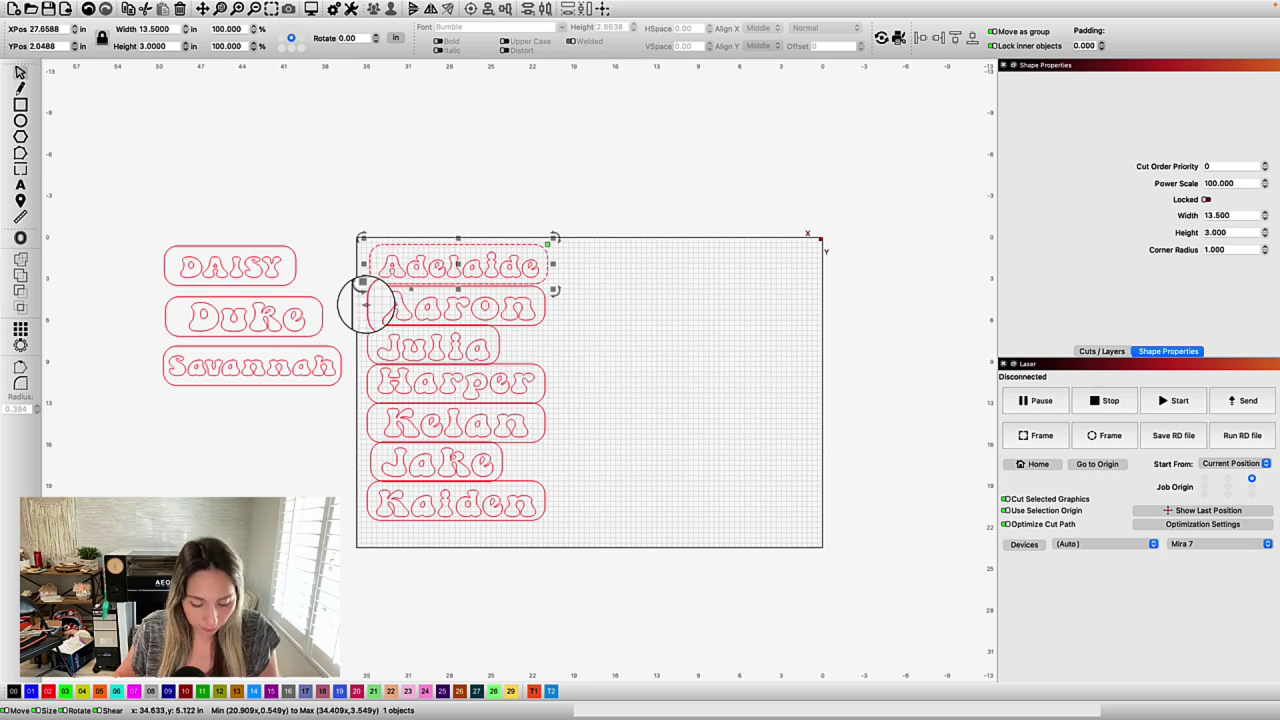
pyautogui.keyDown('shift'); pyautogui.click(368, 310); pyautogui.keyUp('shift')
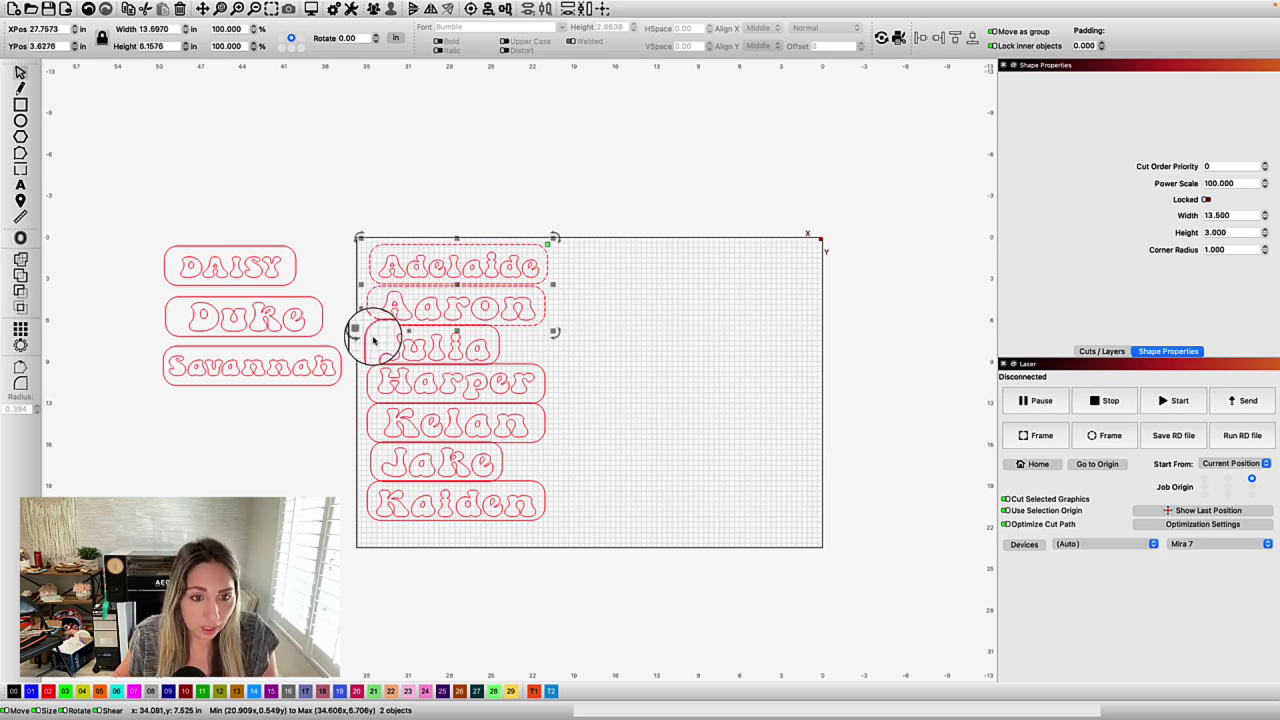
pyautogui.keyDown('shift'); pyautogui.click(368, 345); pyautogui.keyUp('shift')
pyautogui.keyDown('shift'); pyautogui.click(368, 380); pyautogui.keyUp('shift')
pyautogui.keyDown('shift'); pyautogui.click(366, 428); pyautogui.keyUp('shift')
pyautogui.keyDown('shift'); pyautogui.click(369, 462); pyautogui.keyUp('shift')
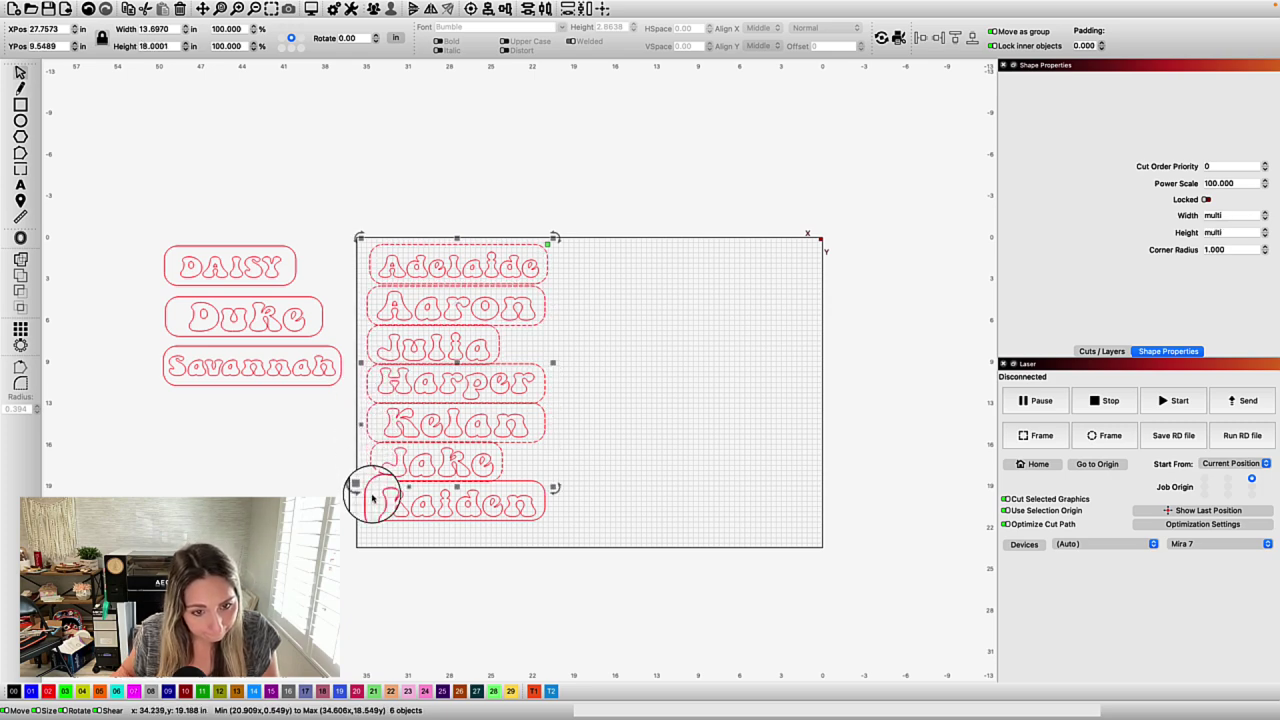
pyautogui.keyDown('shift'); pyautogui.click(370, 500); pyautogui.keyUp('shift')
pyautogui.rightClick(452, 458)
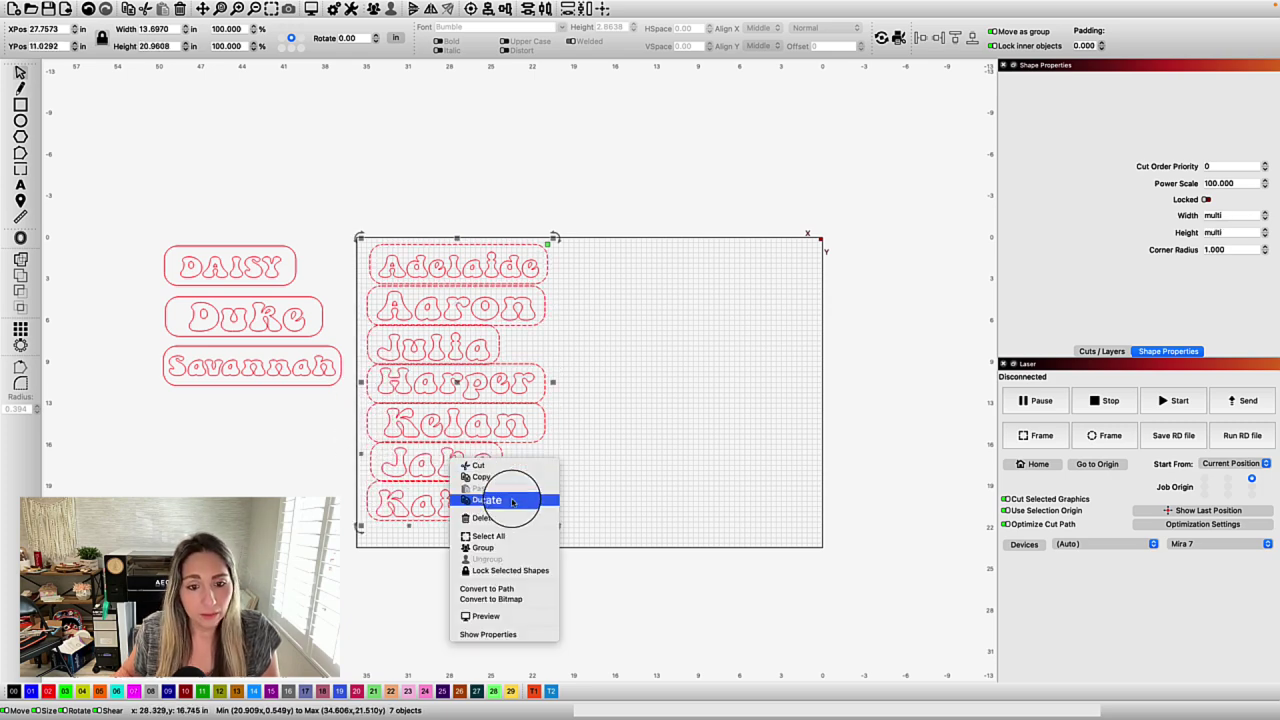
pyautogui.click(509, 499)
pyautogui.press('Right')
pyautogui.press('Right')
pyautogui.press('Right')
pyautogui.press('Right')
pyautogui.press('Right')
pyautogui.press('Right')
pyautogui.press('Right')
pyautogui.press('Right')
pyautogui.press('Right')
pyautogui.press('Right')
pyautogui.press('Right')
pyautogui.press('Right')
pyautogui.press('Right')
pyautogui.press('Right')
pyautogui.press('Right')
pyautogui.press('Right')
pyautogui.press('Right')
pyautogui.press('Right')
pyautogui.press('Right')
pyautogui.press('Right')
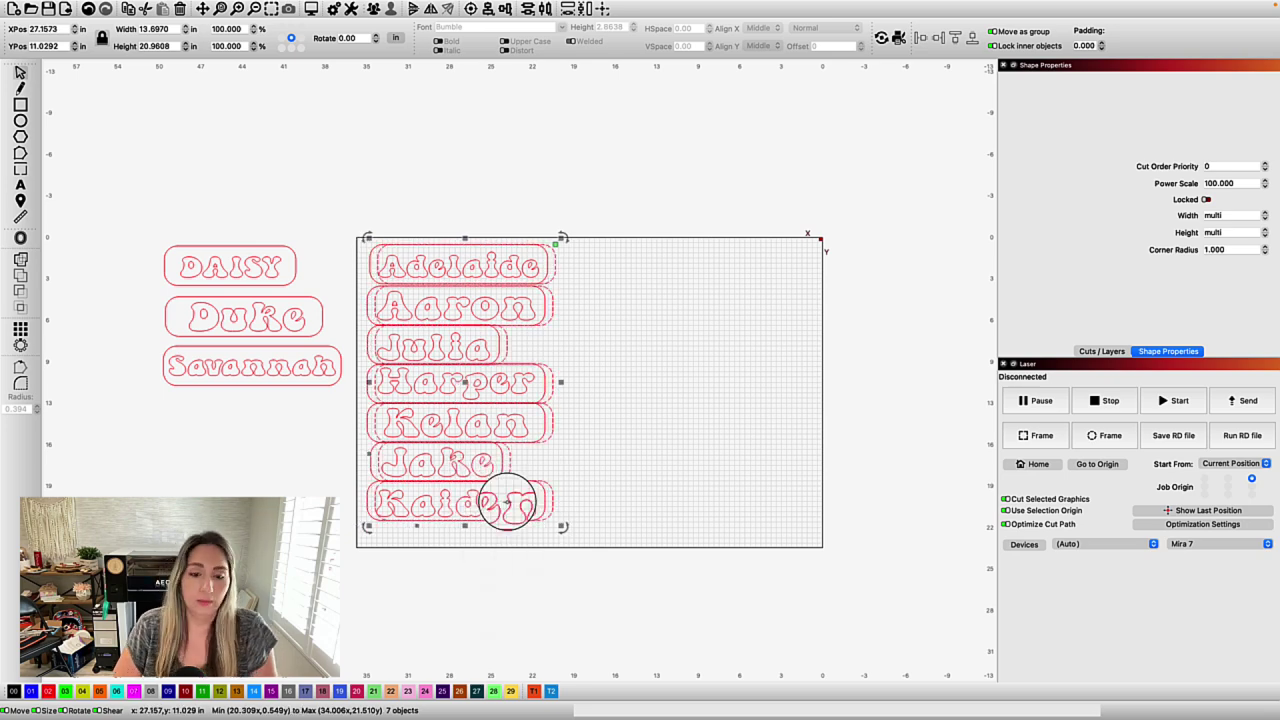
pyautogui.press('Right')
pyautogui.press('Right')
pyautogui.press('Right')
pyautogui.press('Right')
pyautogui.press('Right')
pyautogui.press('Right')
pyautogui.press('Right')
pyautogui.press('Right')
pyautogui.press('Right')
pyautogui.press('Right')
pyautogui.press('Right')
pyautogui.press('Right')
pyautogui.press('Right')
pyautogui.press('Right')
pyautogui.press('Right')
pyautogui.press('Right')
pyautogui.press('Right')
pyautogui.press('Right')
pyautogui.press('Right')
pyautogui.press('Right')
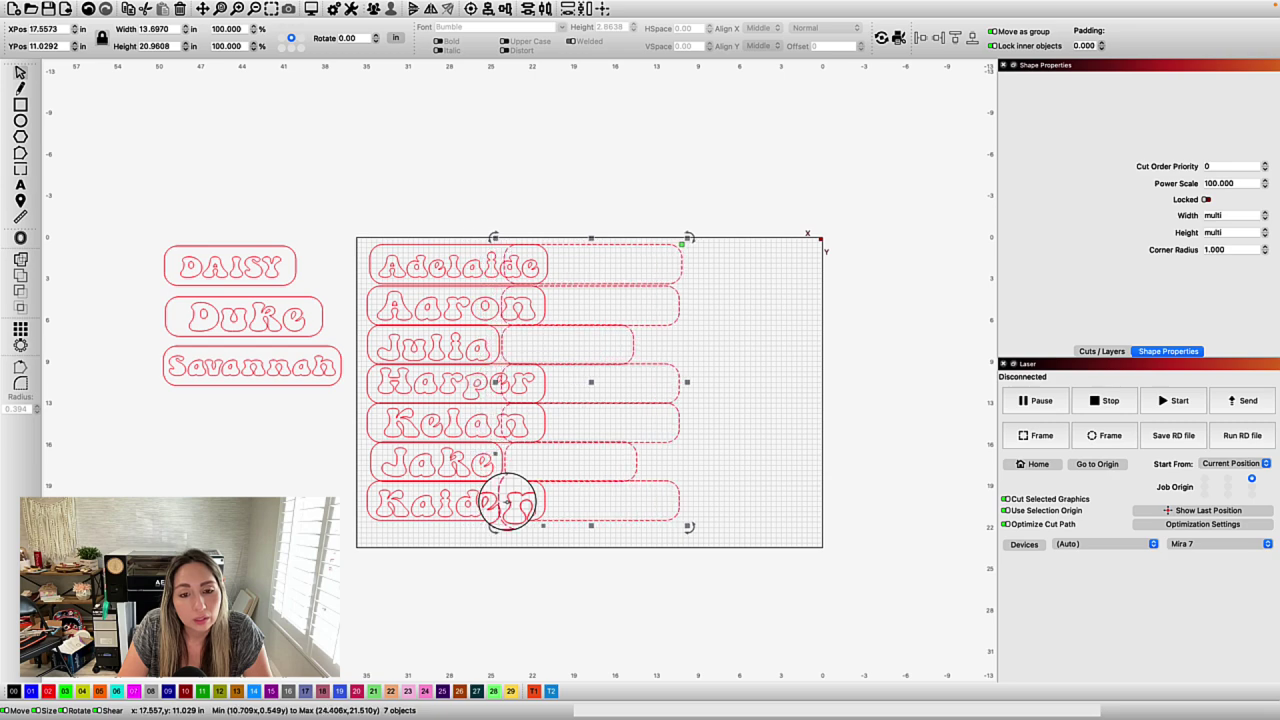
pyautogui.press('Right')
pyautogui.press('Right')
pyautogui.press('Right')
pyautogui.press('Right')
pyautogui.press('Right')
pyautogui.press('Right')
pyautogui.press('Right')
pyautogui.press('Right')
pyautogui.press('Right')
pyautogui.press('Right')
pyautogui.press('Right')
pyautogui.press('Right')
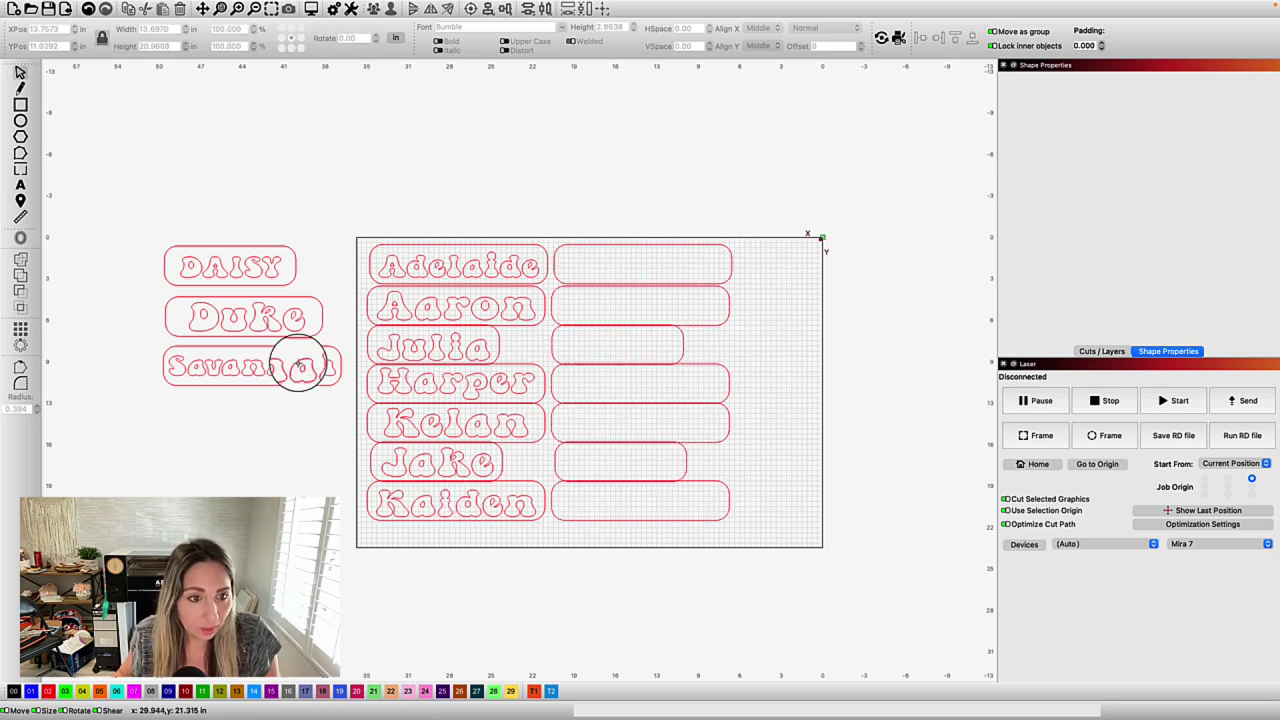
# Step: Move the third and sixth name designs, with their 10 in wide rectangles, out of the work area and place them above it
pyautogui.click(229, 263)
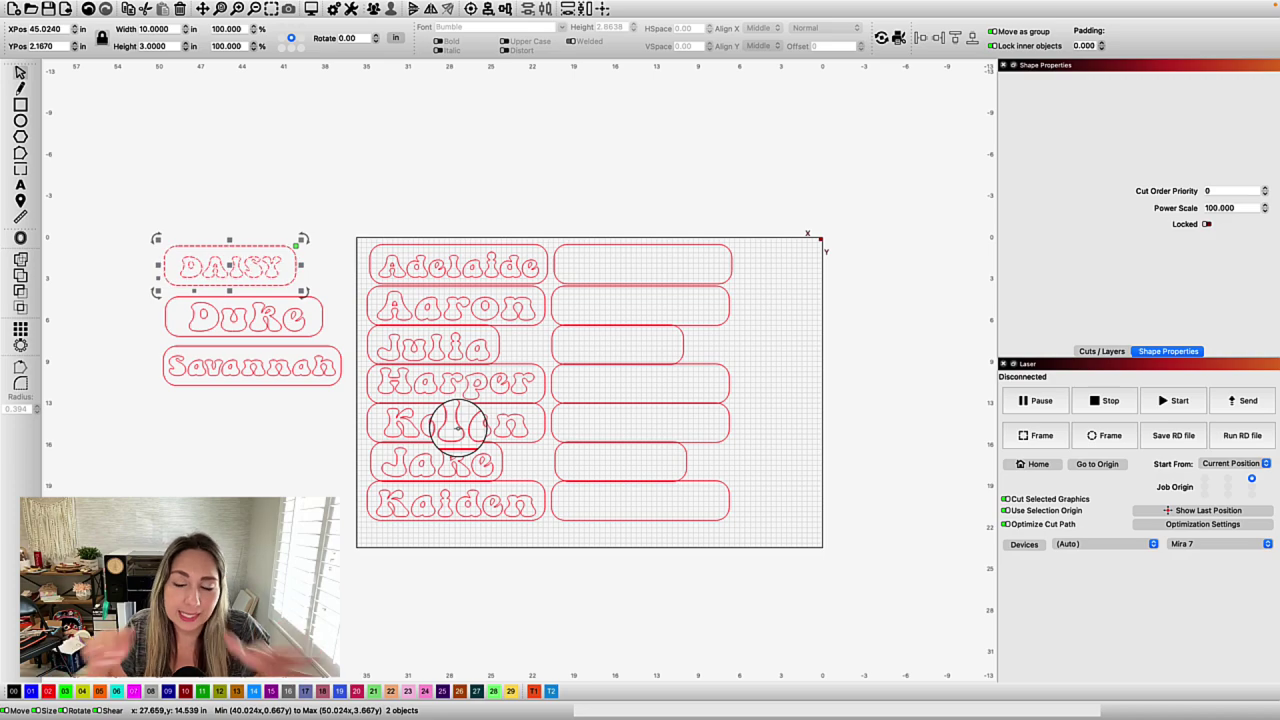
pyautogui.click(511, 191)
pyautogui.scroll(2, 515, 165)
pyautogui.click(400, 530)
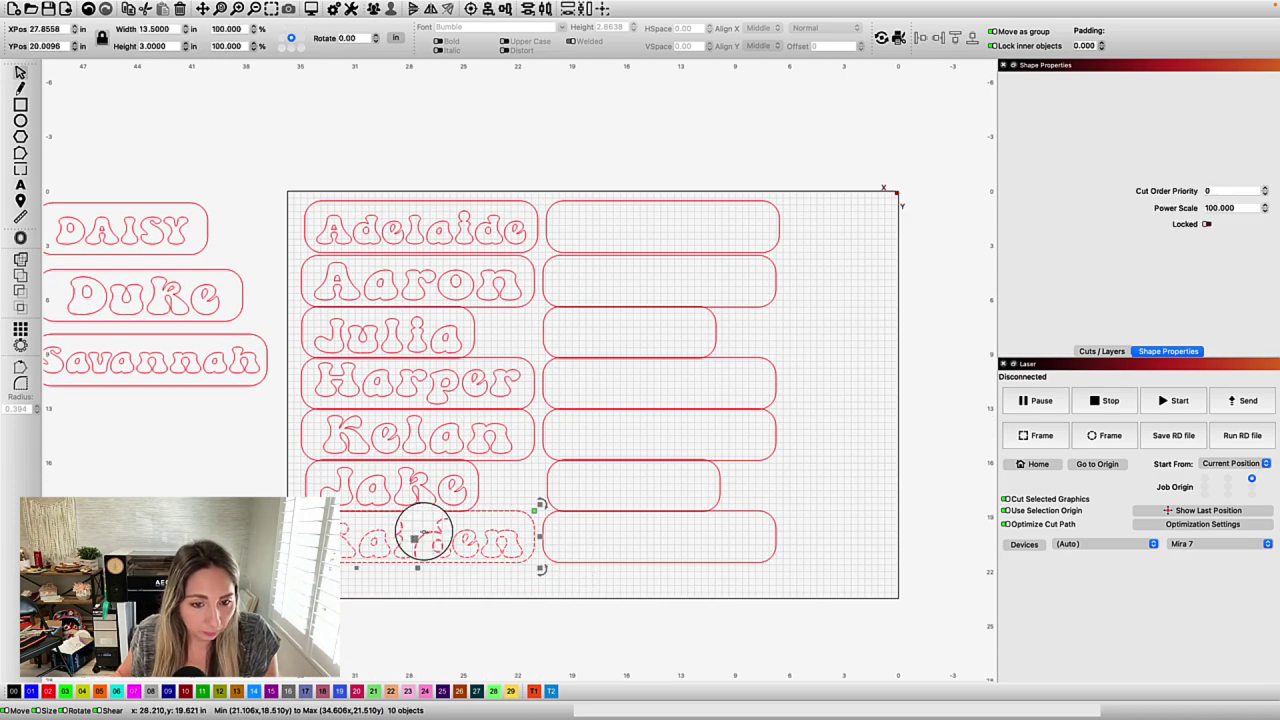
pyautogui.moveTo(256, 446); pyautogui.dragTo(498, 523)
pyautogui.moveTo(389, 486); pyautogui.dragTo(139, 149)
pyautogui.click(386, 332)
pyautogui.moveTo(386, 332); pyautogui.dragTo(342, 145)
# Step: Move the lowest name design down towards the work area's bottom edge and bring the fifth name design directly above it
pyautogui.moveTo(256, 486); pyautogui.dragTo(594, 636)
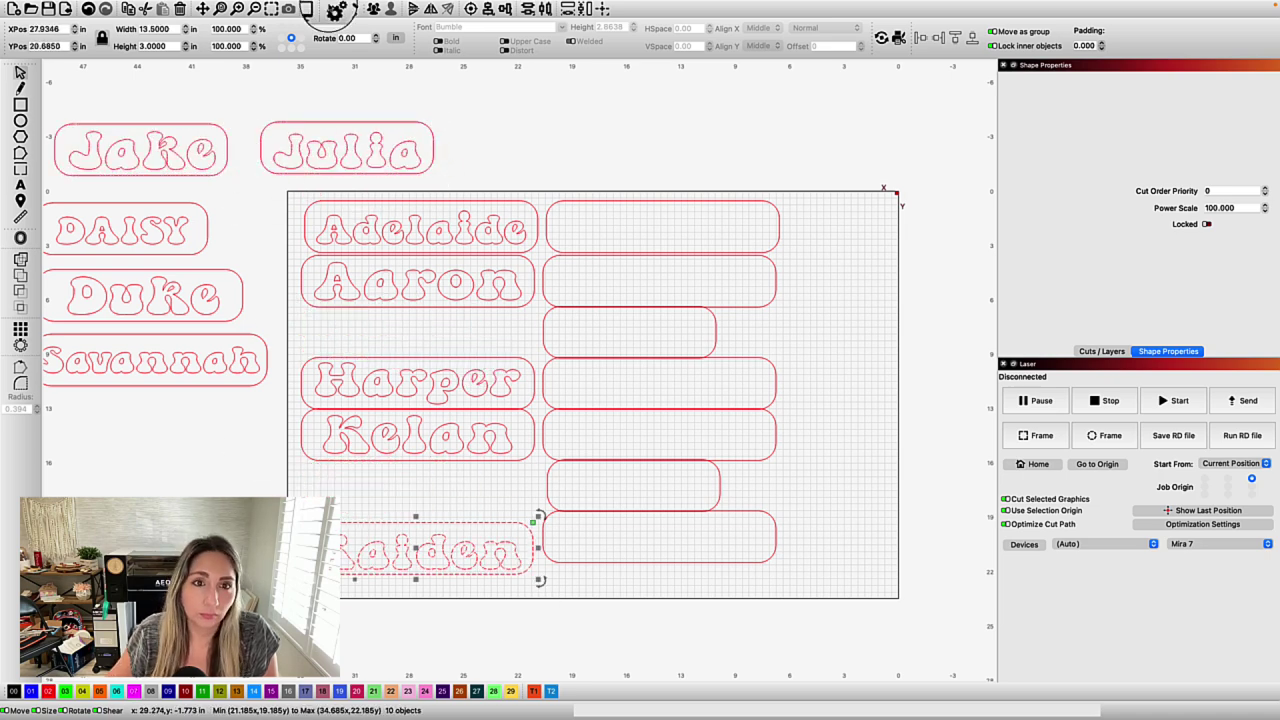
pyautogui.click(471, 9)
pyautogui.moveTo(430, 595); pyautogui.dragTo(345, 522)
pyautogui.click(517, 583)
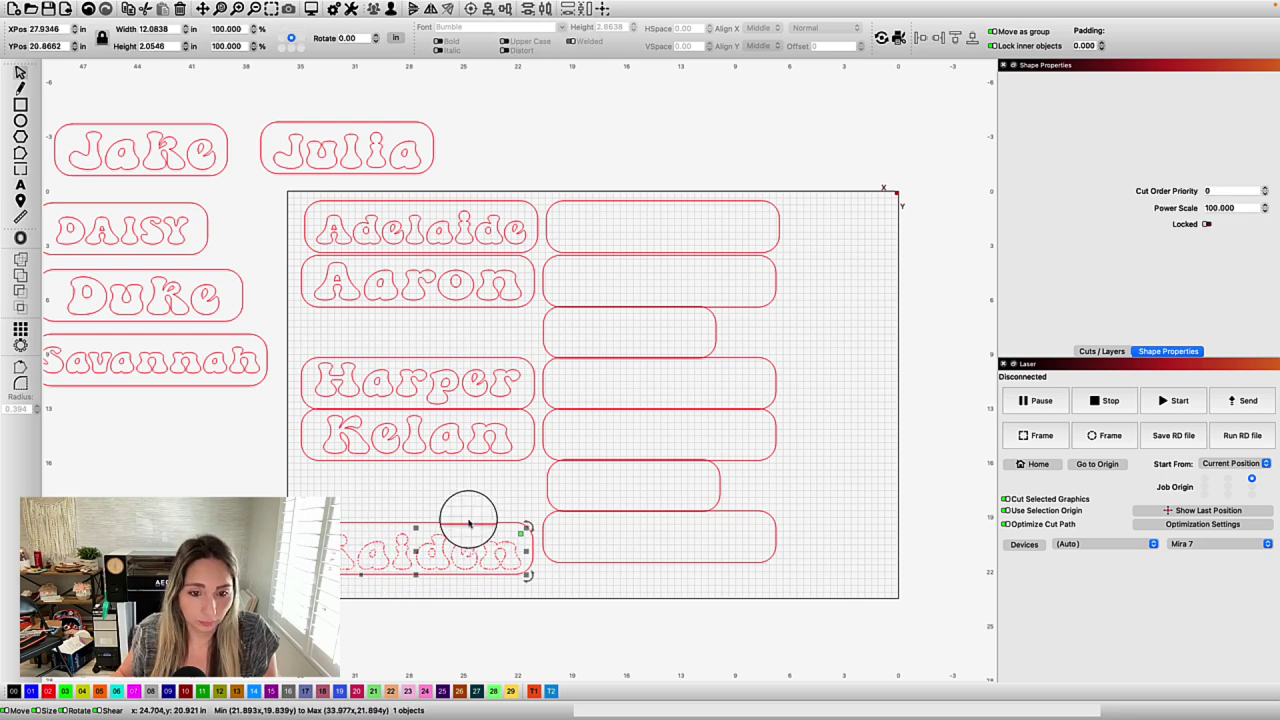
pyautogui.moveTo(282, 405); pyautogui.dragTo(568, 488)
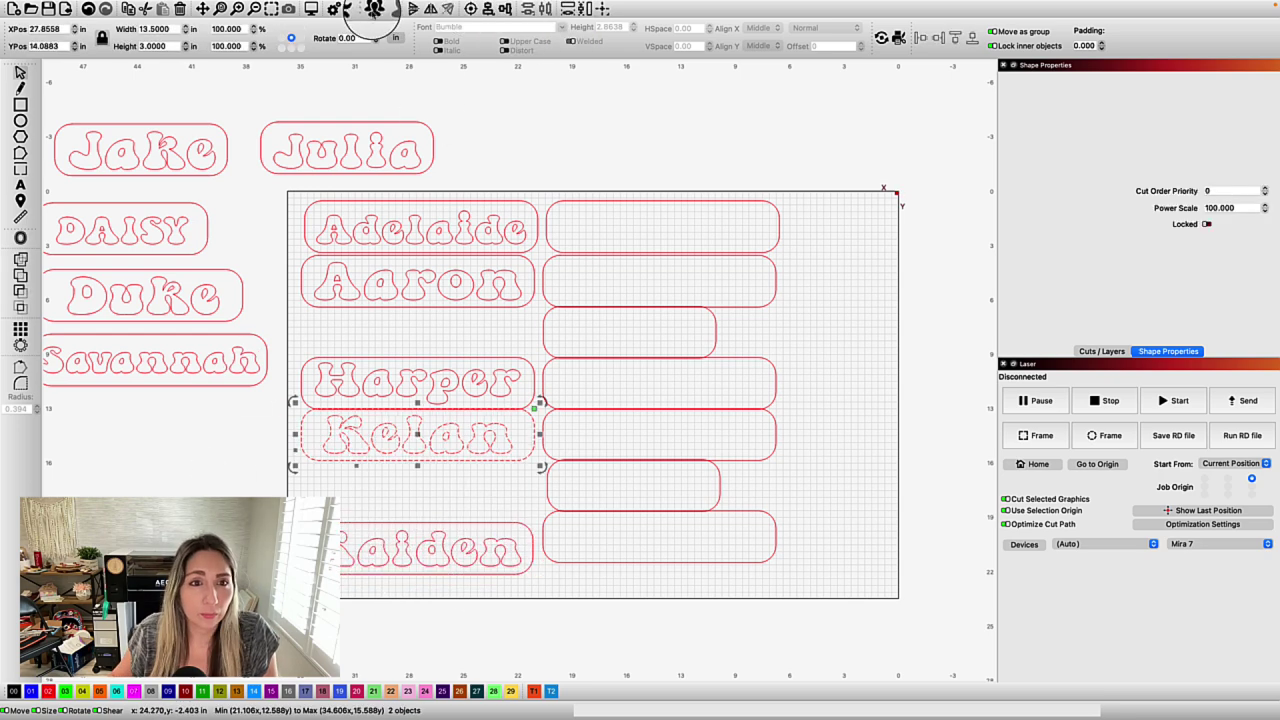
pyautogui.click(84, 6)
pyautogui.press('Escape')
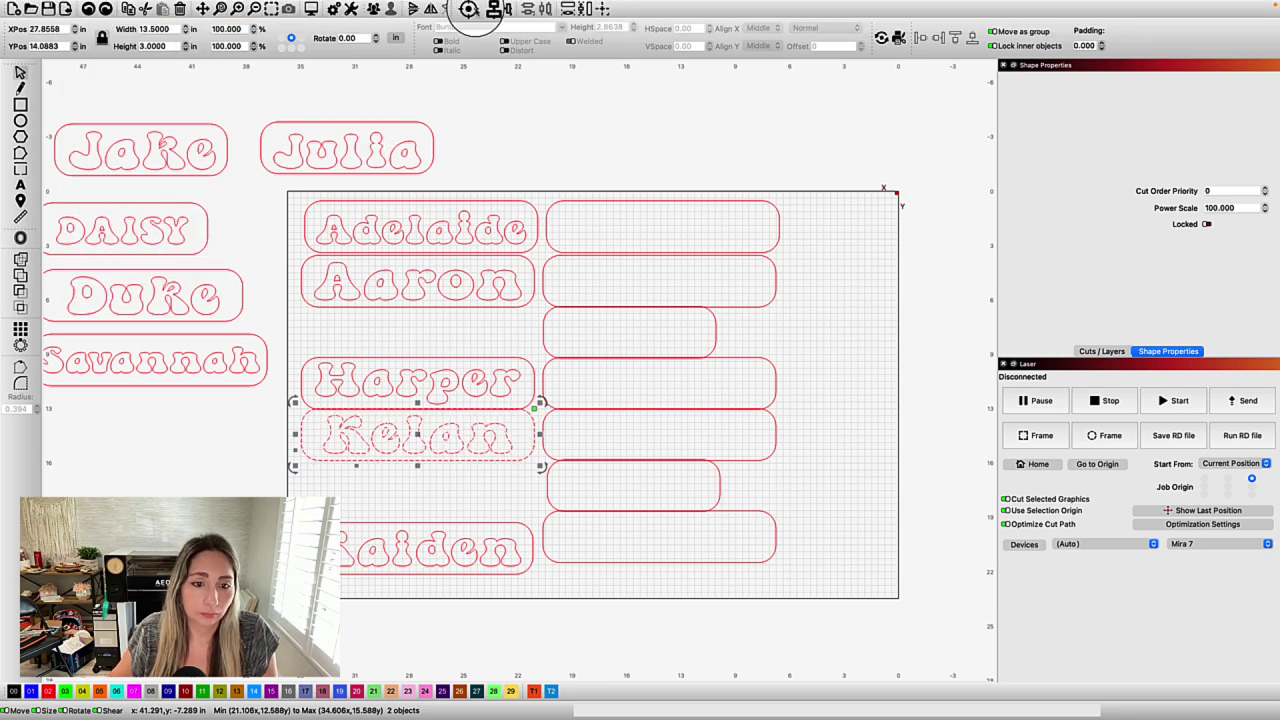
pyautogui.moveTo(420, 456); pyautogui.dragTo(415, 520)
# Step: Move the fourth and second name designs down so they stack directly above the two lowest ones
pyautogui.click(486, 388)
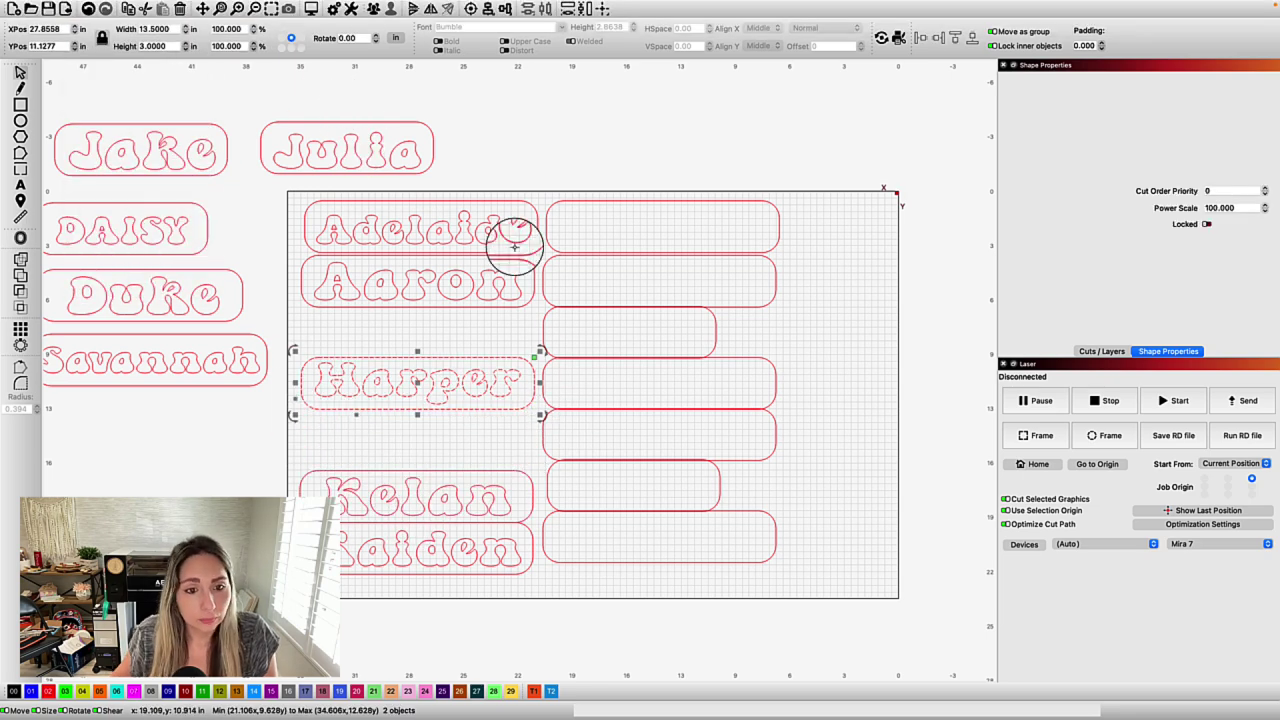
pyautogui.moveTo(417, 414); pyautogui.dragTo(418, 474)
pyautogui.click(378, 298)
pyautogui.moveTo(394, 306); pyautogui.dragTo(400, 414)
pyautogui.scroll(5, 400, 414)
pyautogui.scroll(2, 399, 405)
pyautogui.scroll(-8, 400, 300)
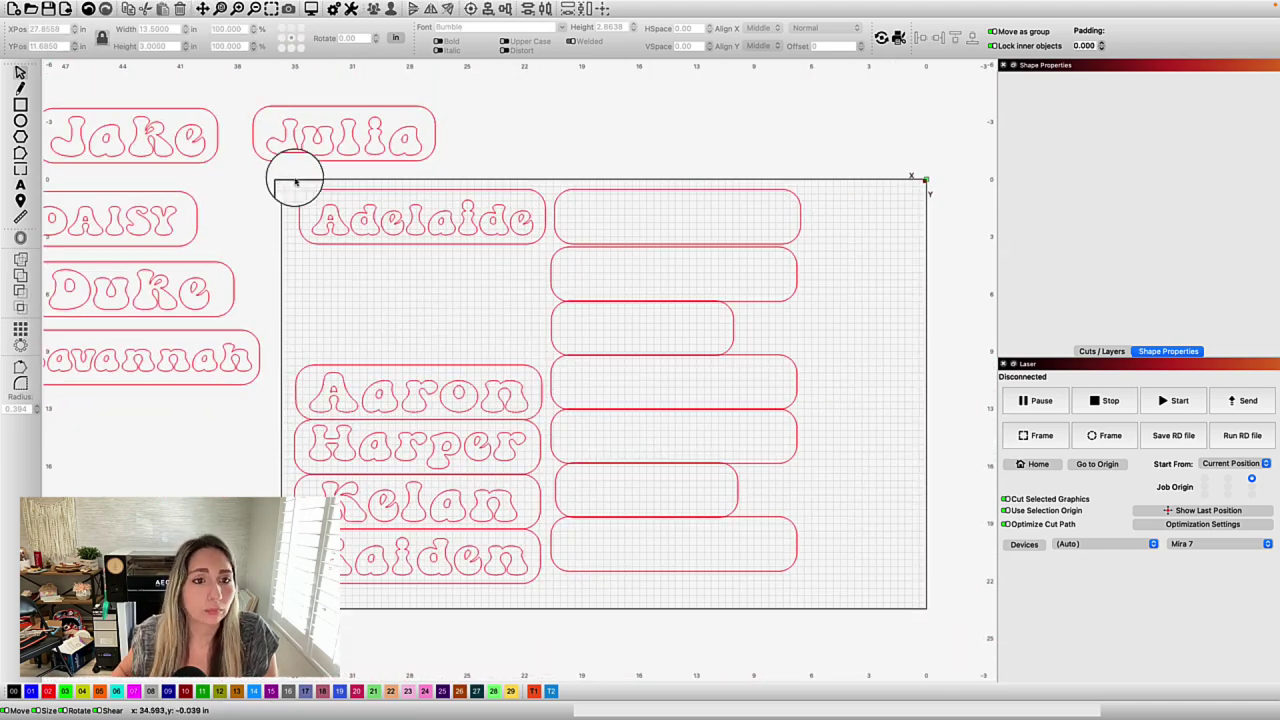
# Step: Move the first name design in the work area down onto the top of the stack of four names
pyautogui.click(410, 222)
pyautogui.click(514, 271)
pyautogui.click(480, 214)
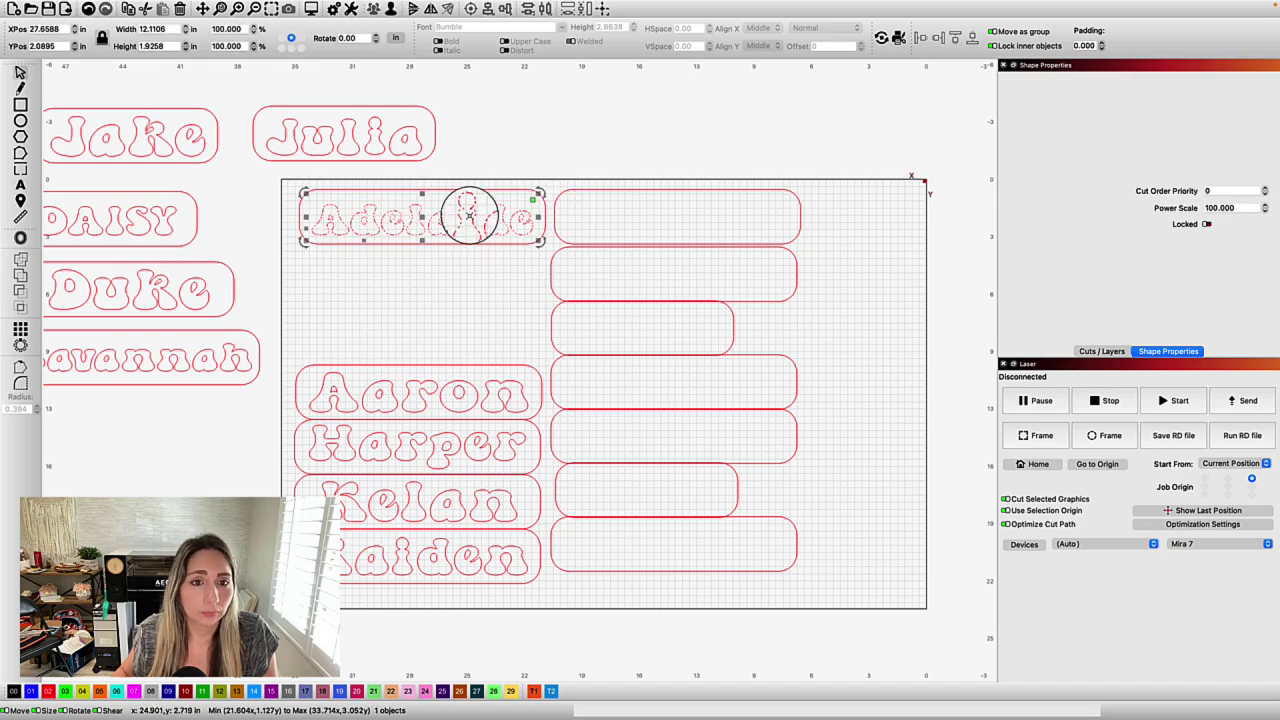
pyautogui.moveTo(408, 237); pyautogui.dragTo(403, 363)
pyautogui.scroll(6, 403, 365)
pyautogui.scroll(-8, 401, 367)
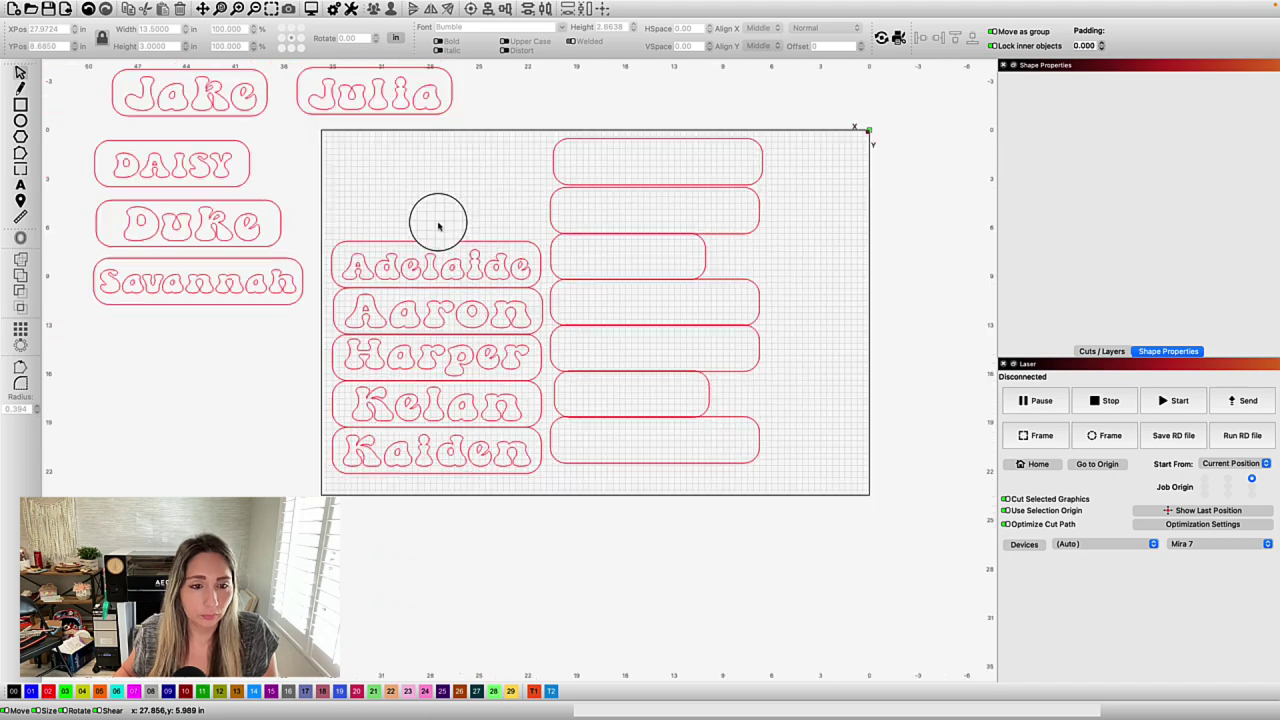
# Step: Place the 13.5 in wide name from outside above the stack, and move the short name above the work area below the other outside names
pyautogui.moveTo(86, 281); pyautogui.dragTo(319, 358)
pyautogui.moveTo(186, 337); pyautogui.dragTo(414, 262)
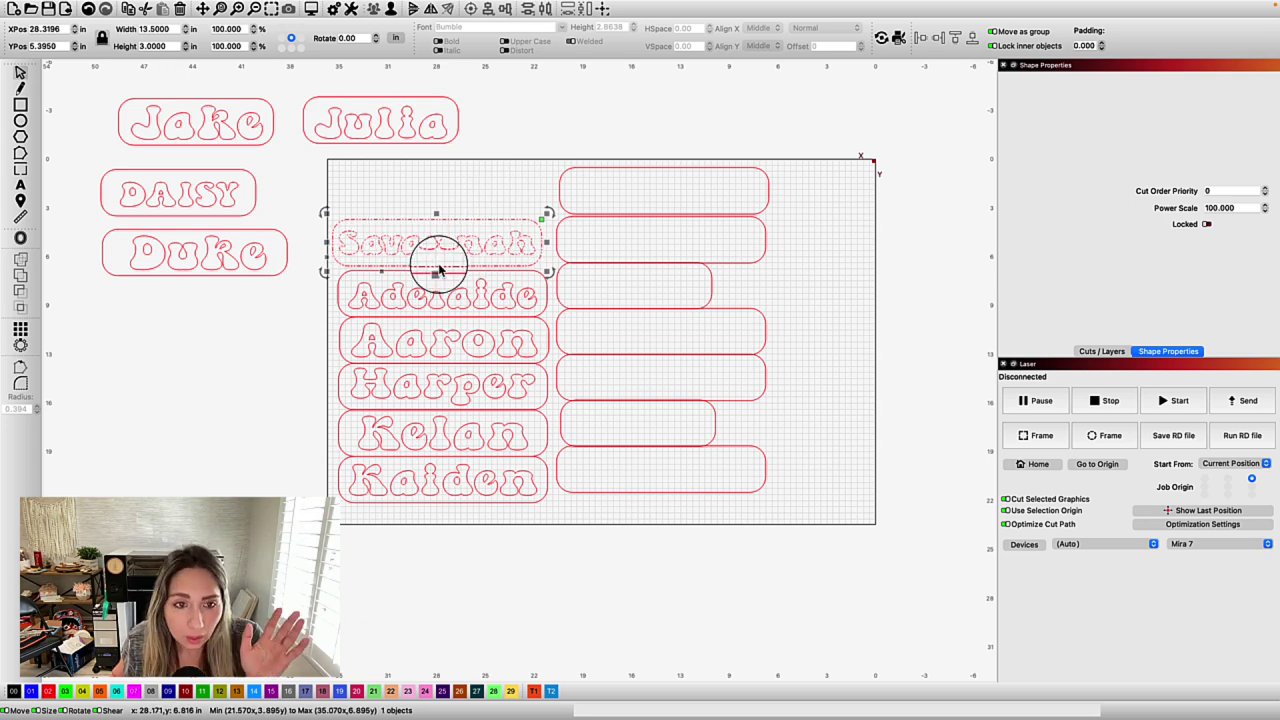
pyautogui.moveTo(294, 81); pyautogui.dragTo(523, 157)
pyautogui.moveTo(378, 120); pyautogui.dragTo(181, 316)
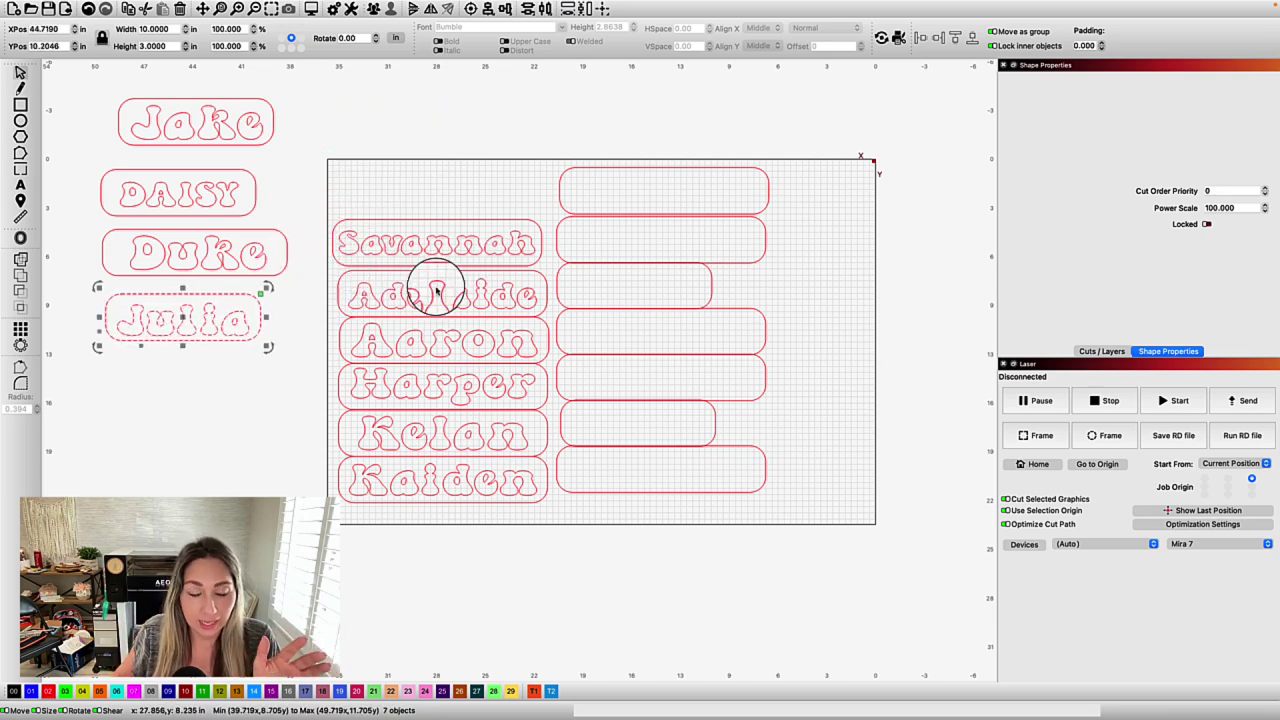
# Step: Move the top name design down and slightly right until its rectangle's lower edge meets the upper edge of the rectangle beneath
pyautogui.scroll(5, 430, 290)
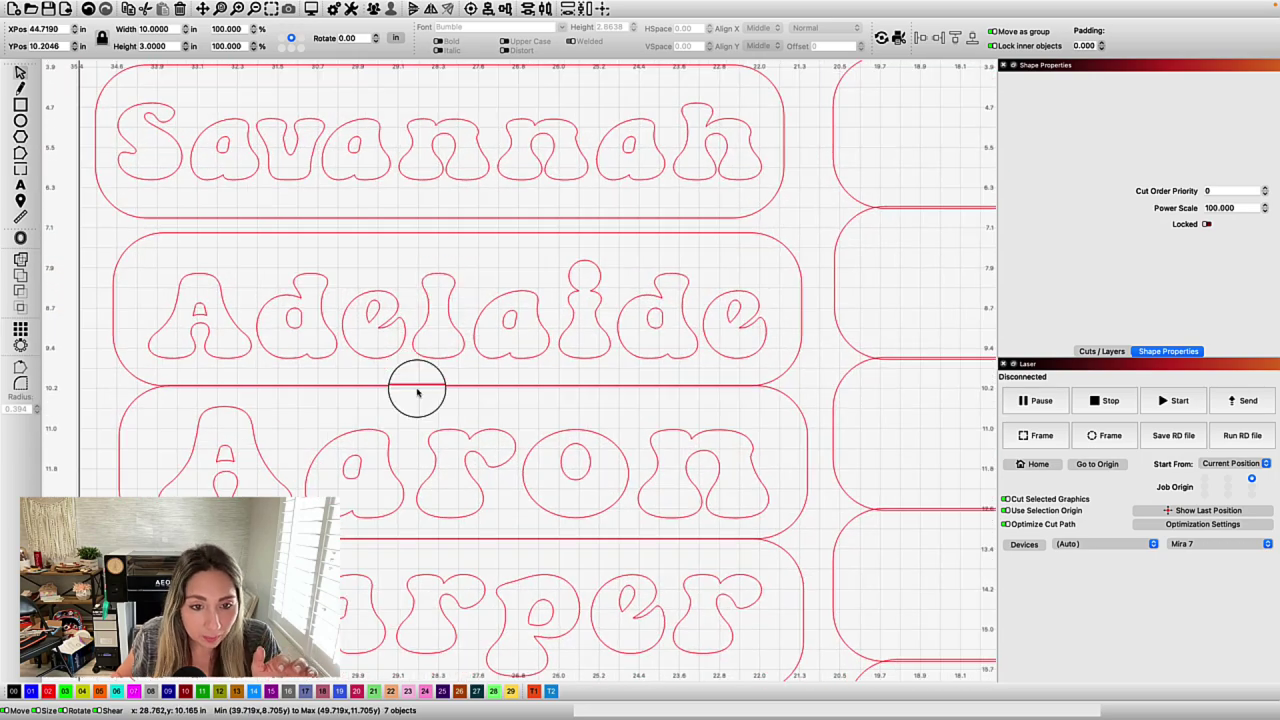
pyautogui.scroll(2, 417, 392)
pyautogui.scroll(-8, 417, 392)
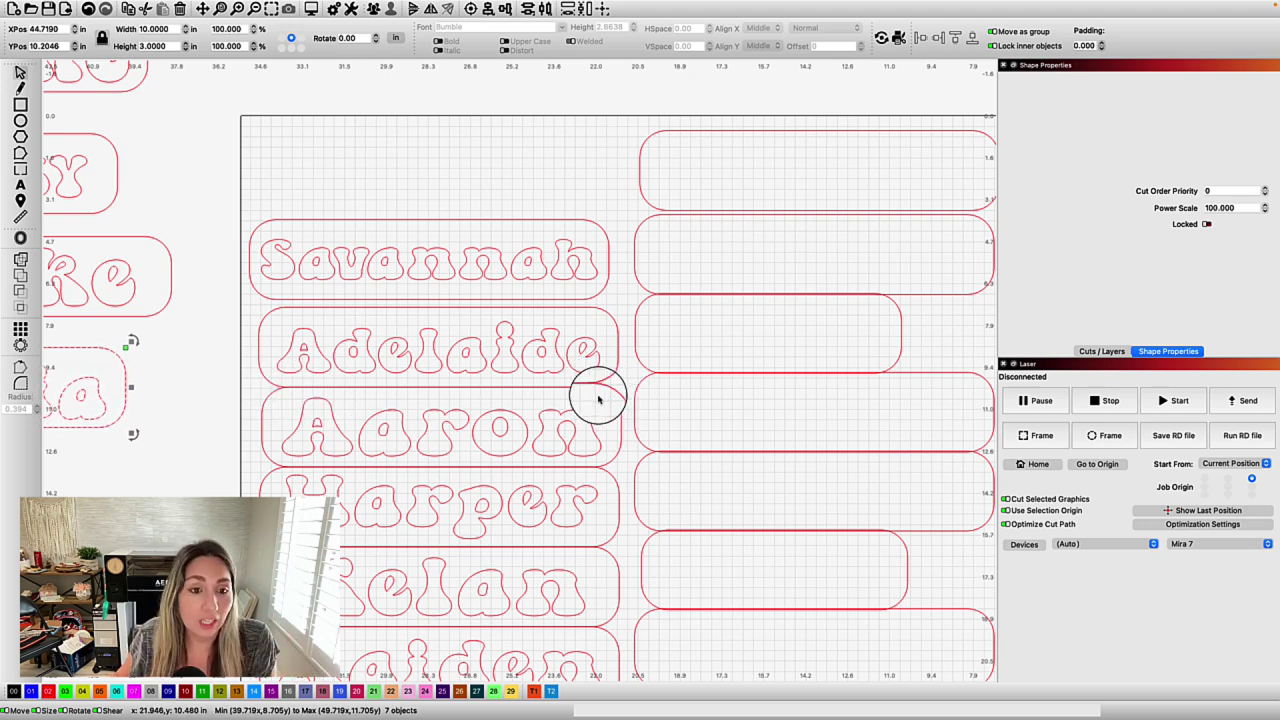
pyautogui.scroll(-3, 598, 400)
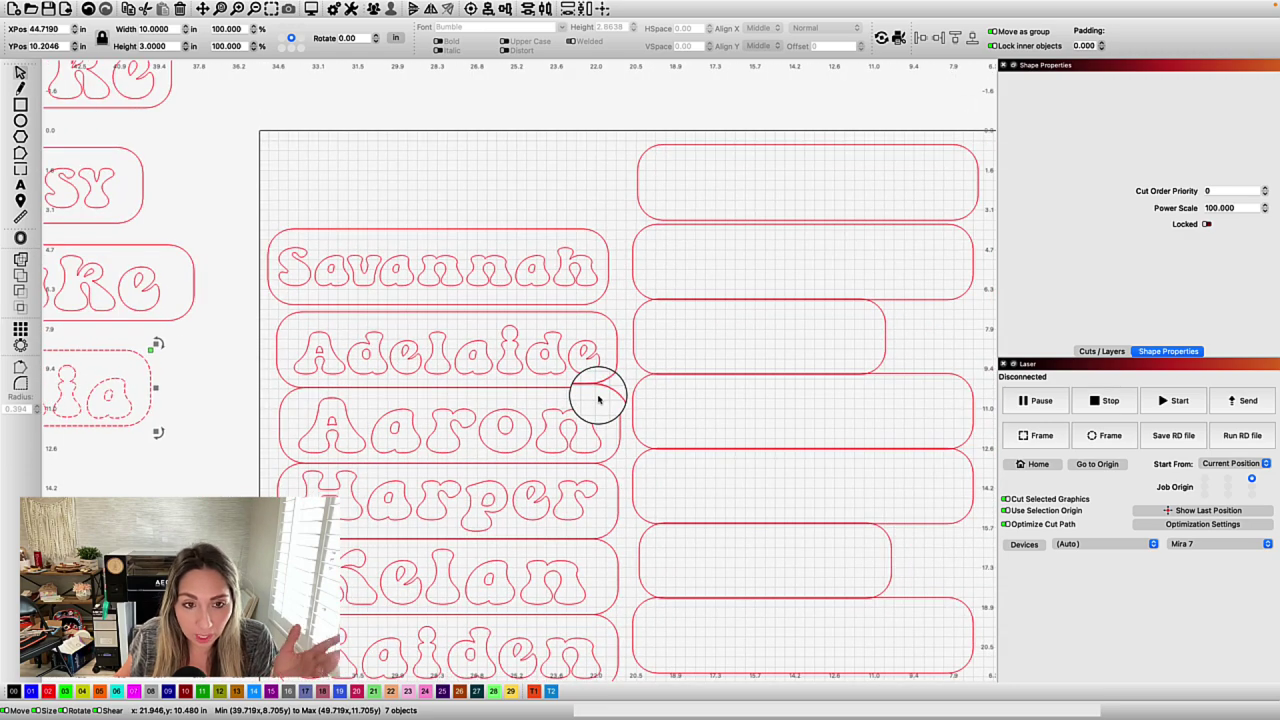
pyautogui.moveTo(245, 205); pyautogui.dragTo(628, 300)
pyautogui.scroll(5, 450, 210)
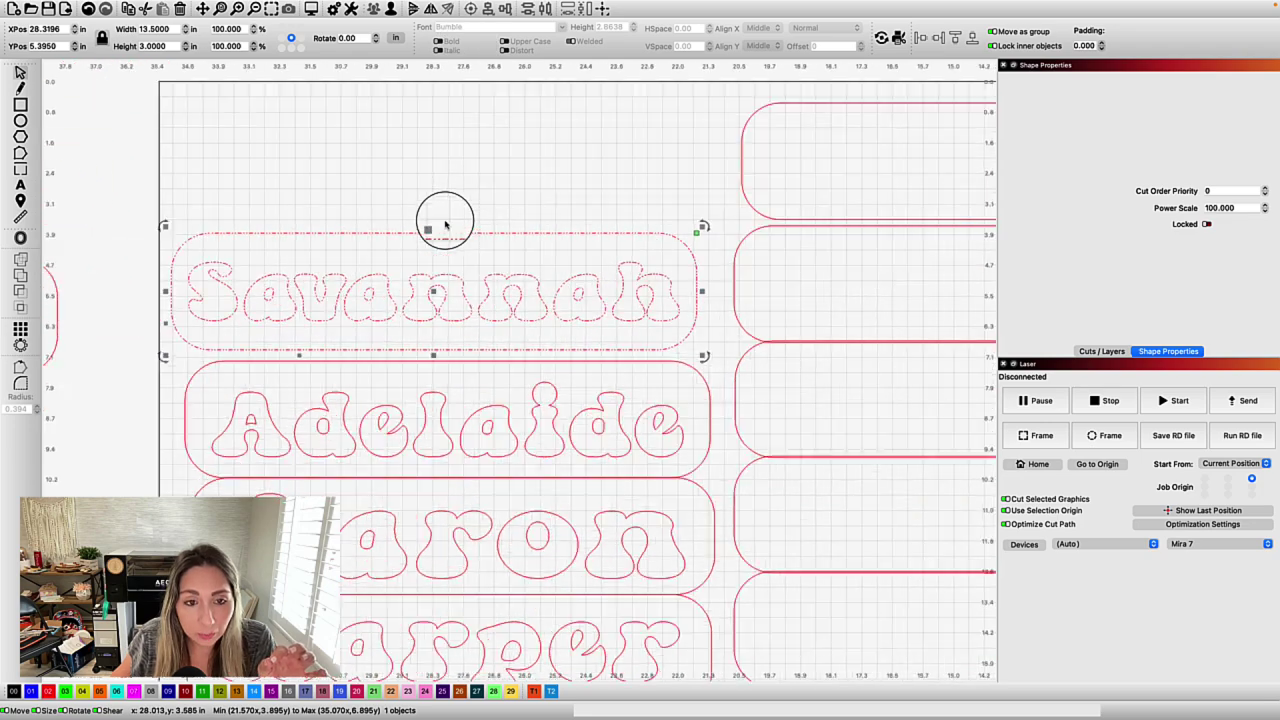
pyautogui.scroll(5, 551, 389)
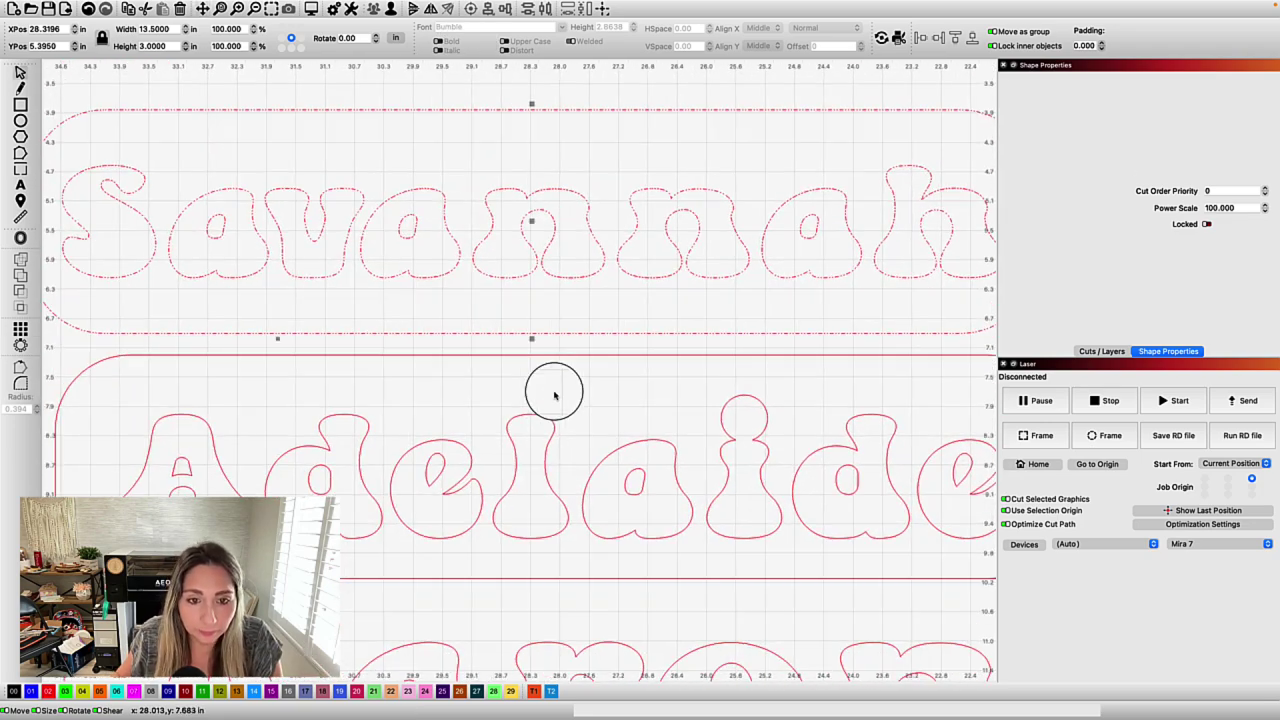
pyautogui.moveTo(530, 238); pyautogui.dragTo(553, 277)
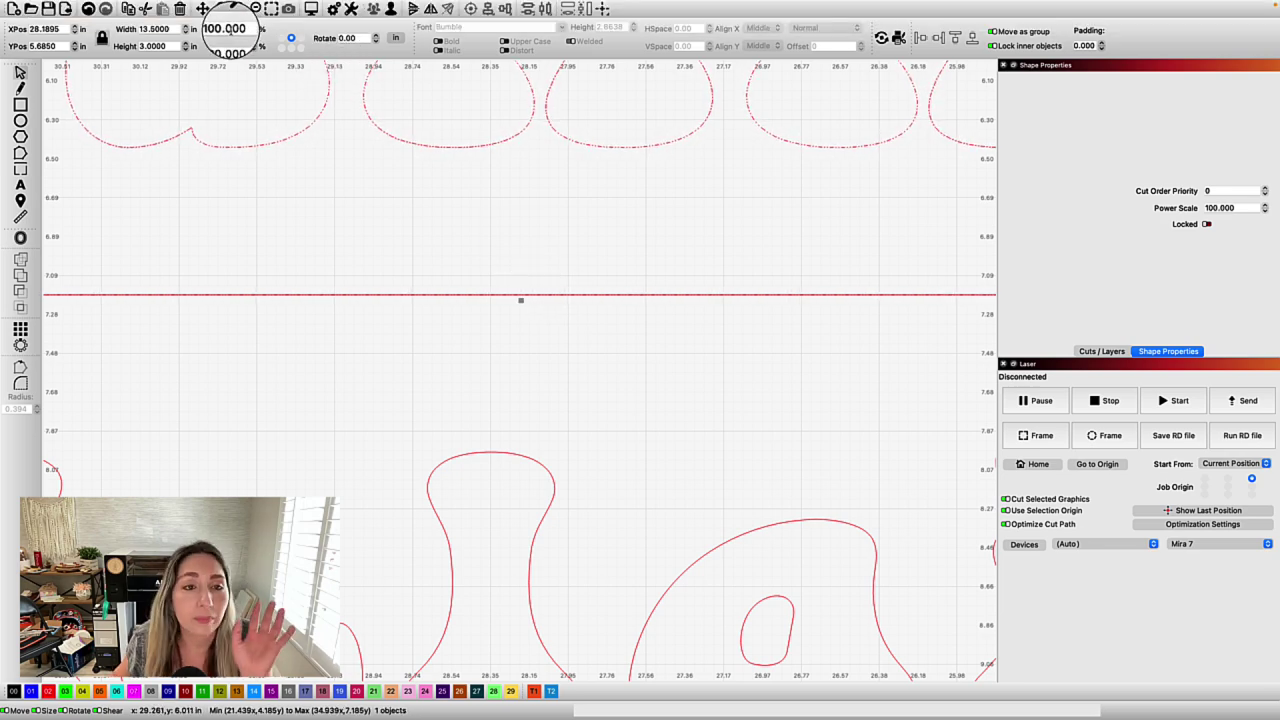
# Step: Check the Snap Objects option and the object snap distance in the program settings
pyautogui.click(335, 10)
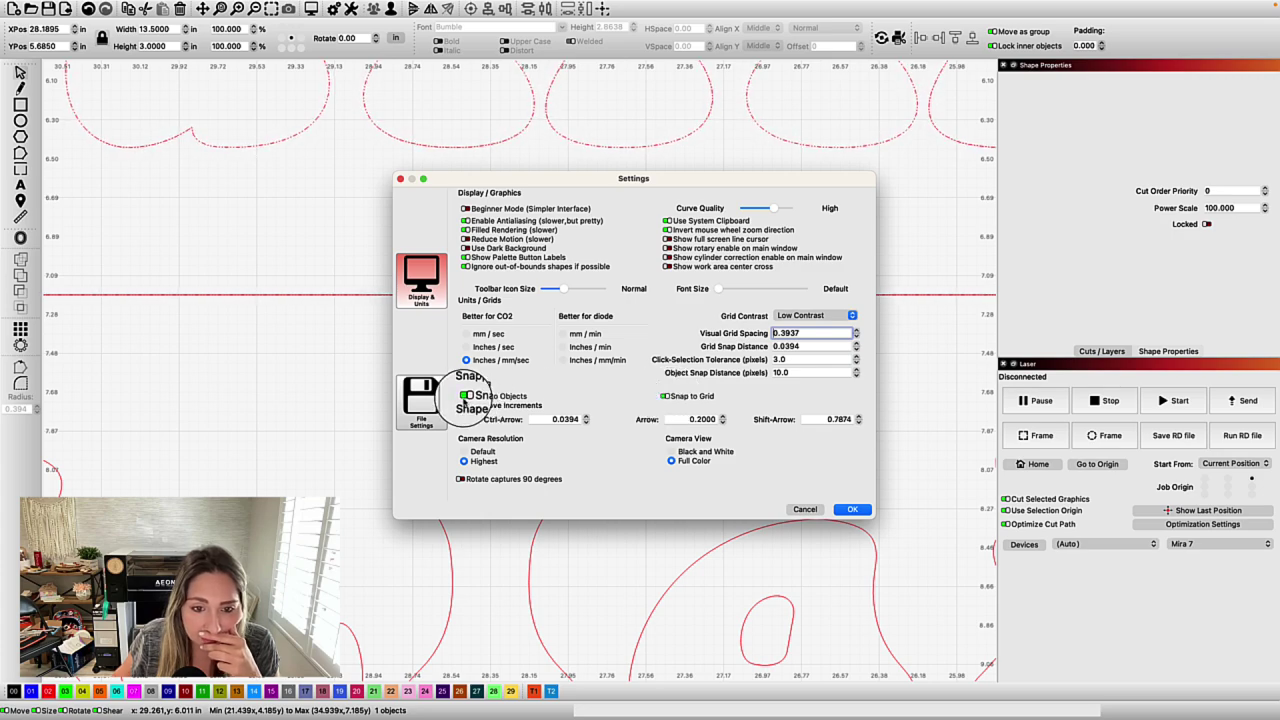
pyautogui.click(853, 509)
# Step: Delete all the empty rounded rectangles beside the stack of names in the work area
pyautogui.scroll(-10, 789, 469)
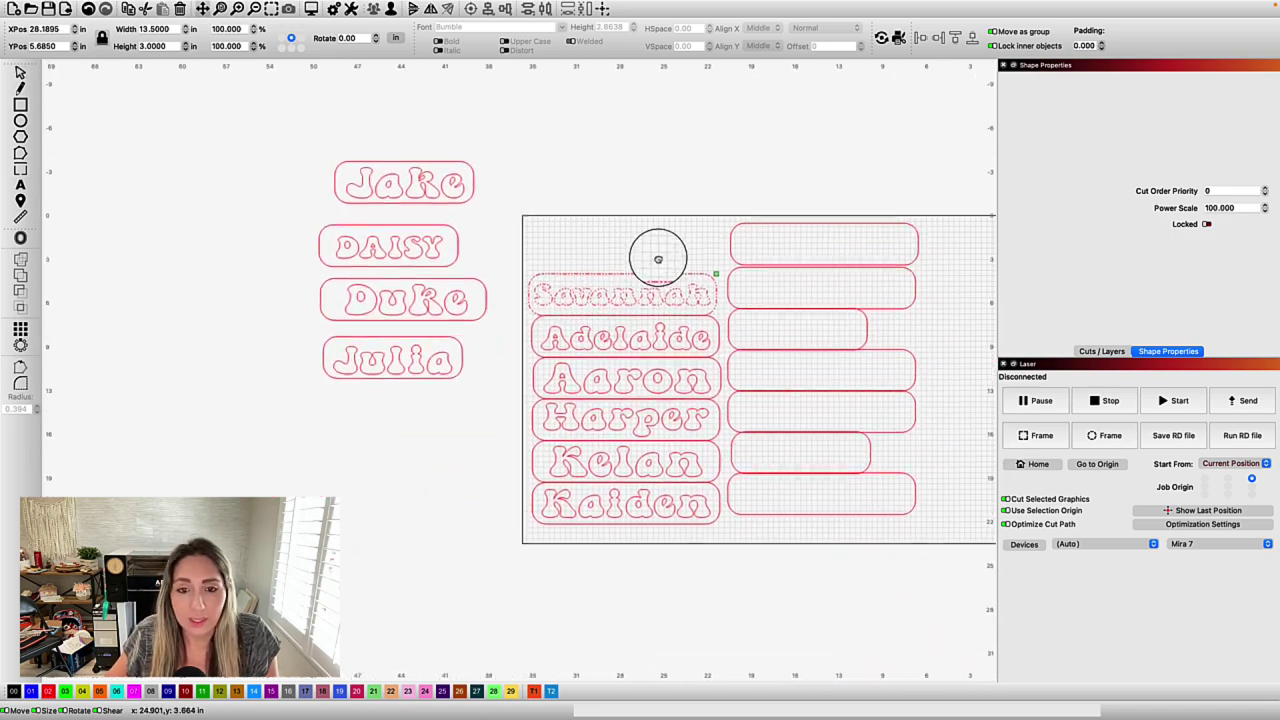
pyautogui.moveTo(714, 178); pyautogui.dragTo(987, 596)
pyautogui.press('Delete')
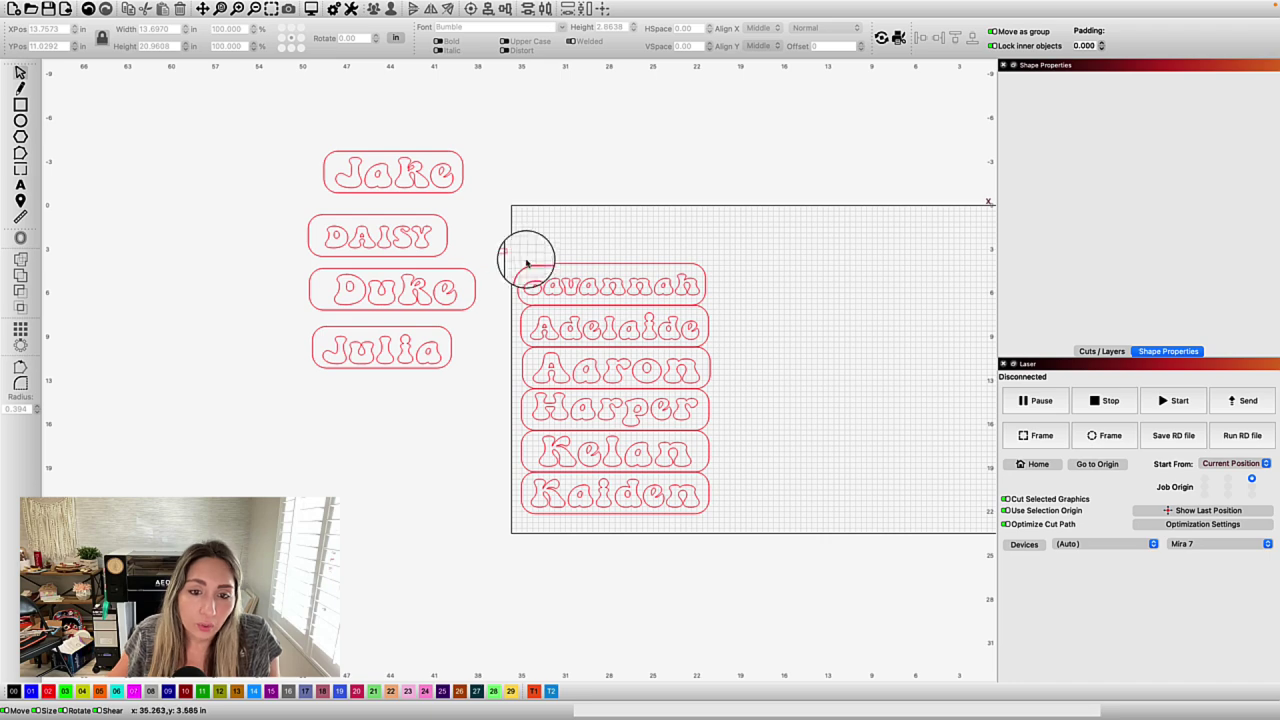
# Step: Align the six stacked name designs in the work area along their left edges
pyautogui.moveTo(740, 569); pyautogui.dragTo(760, 574)
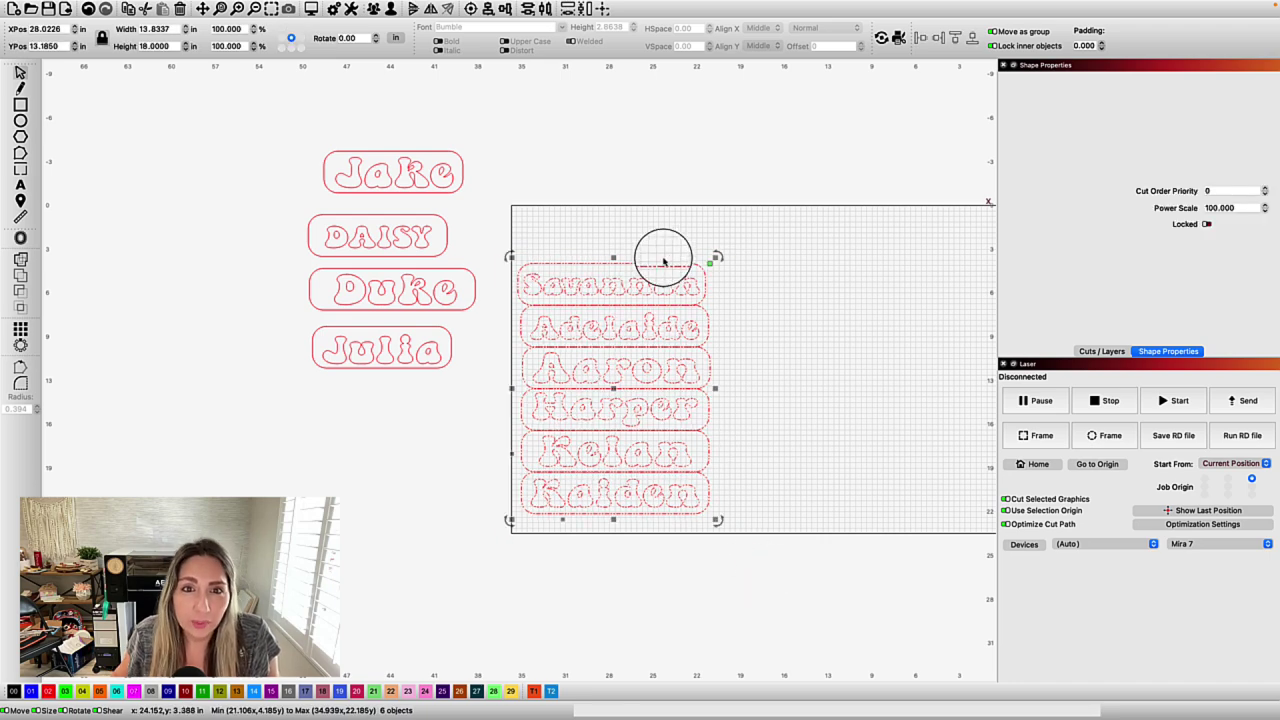
pyautogui.click(484, 10)
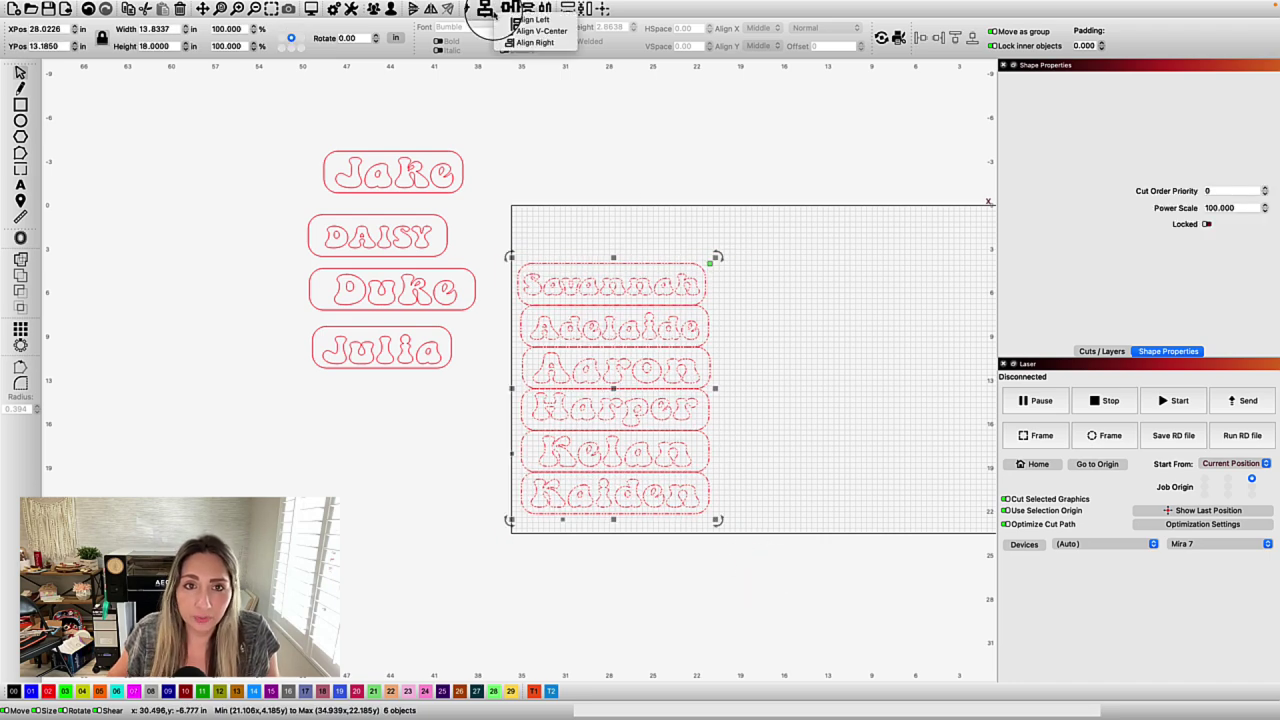
pyautogui.click(527, 26)
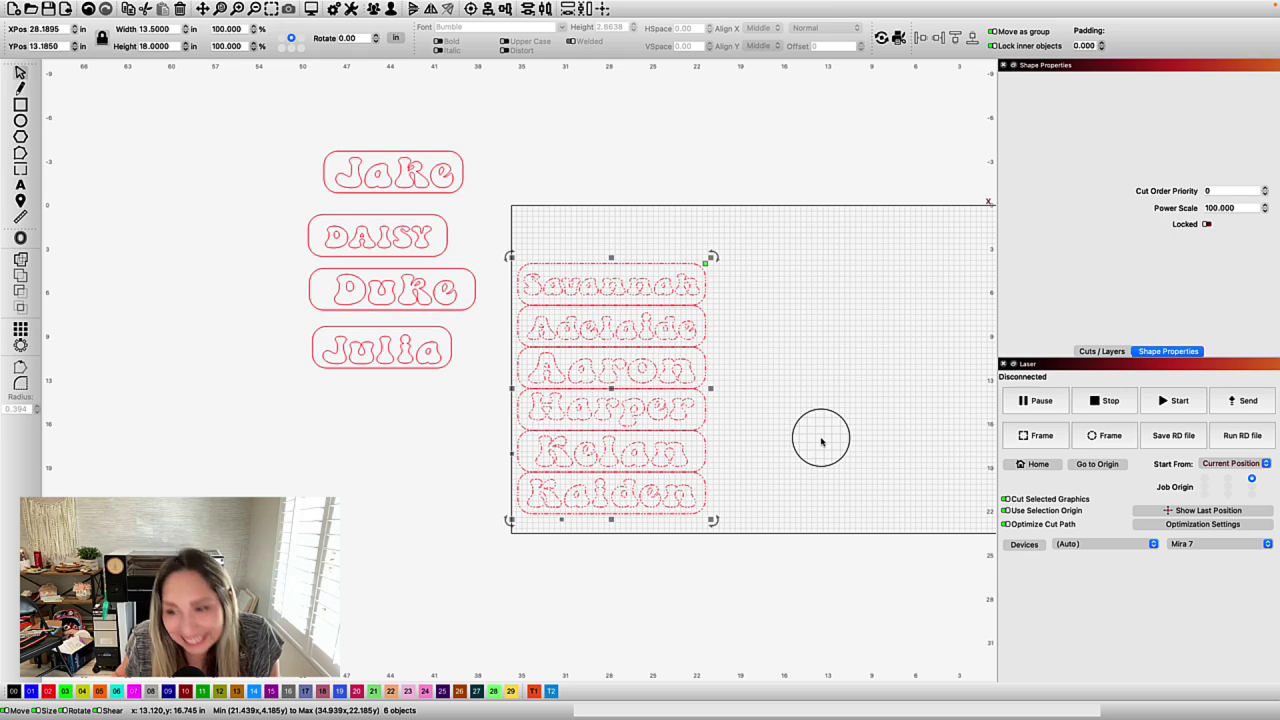
# Step: Turn off Remove overlapping lines in the cut optimization settings and preview the cut distance and time for the six names
pyautogui.hscroll(5, 805, 435)
pyautogui.click(1238, 524)
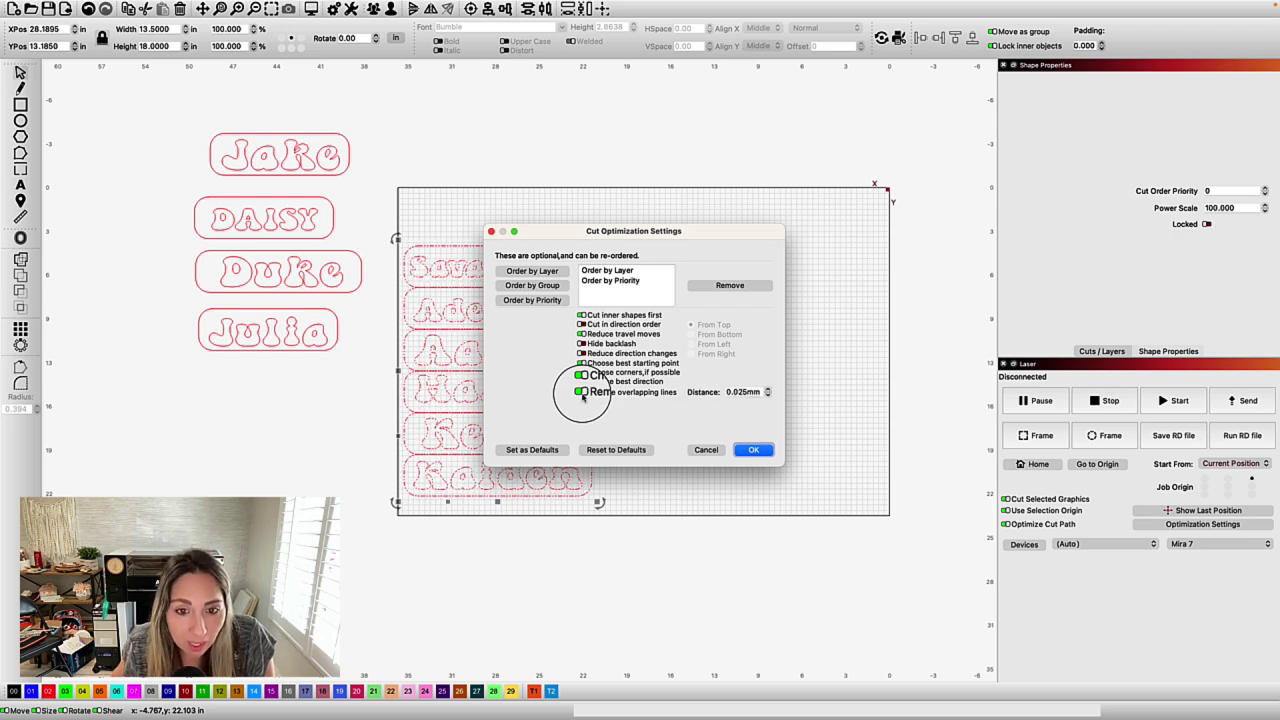
pyautogui.moveTo(548, 234); pyautogui.dragTo(795, 238)
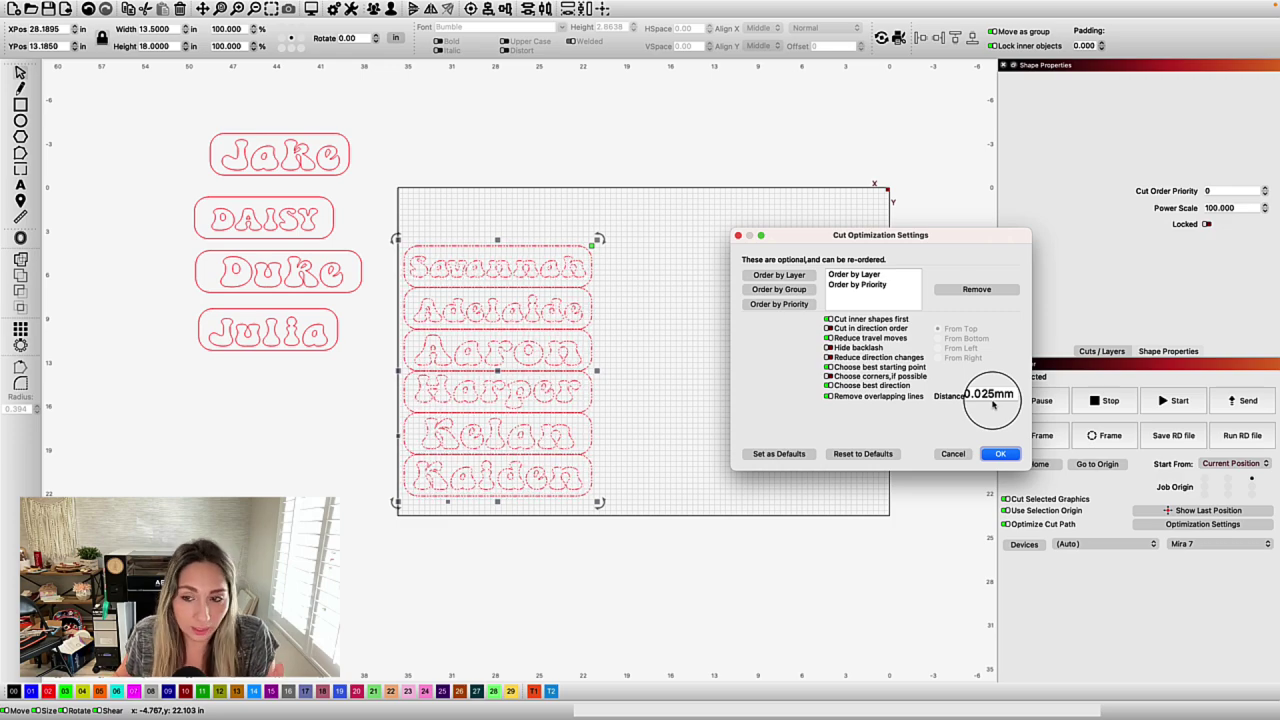
pyautogui.click(950, 453)
pyautogui.click(310, 9)
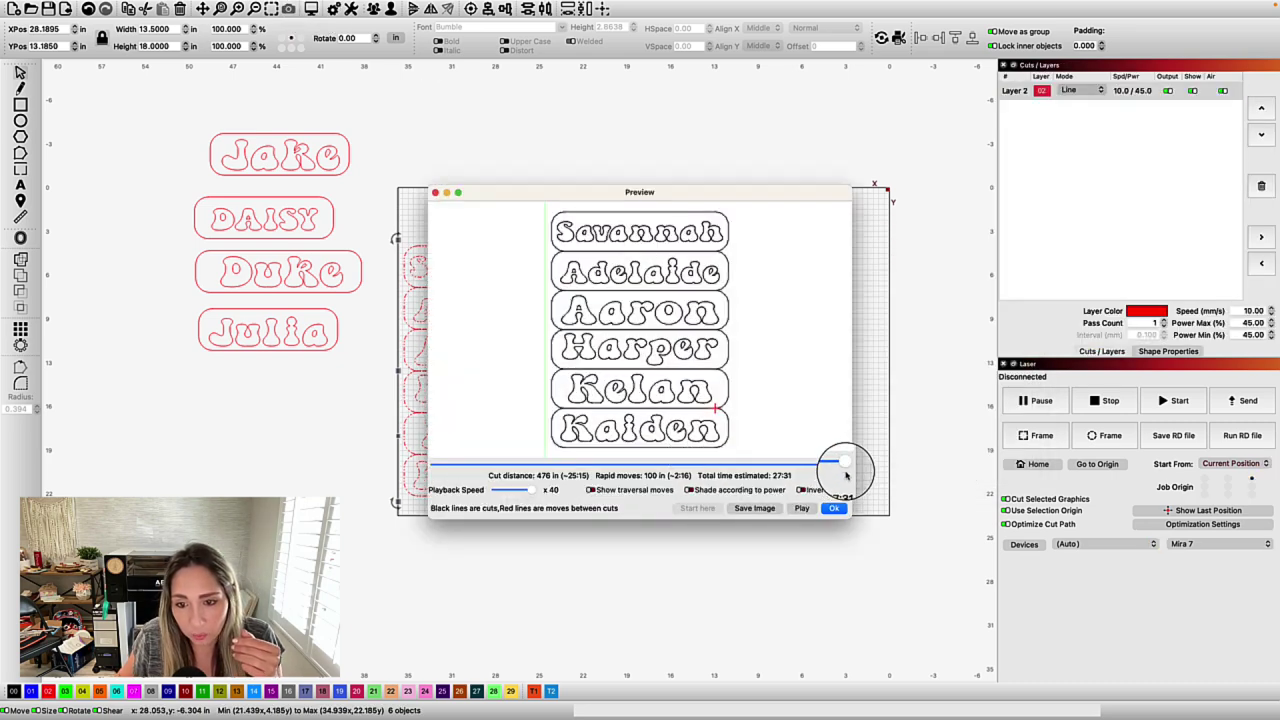
pyautogui.moveTo(845, 466)
pyautogui.mouseDown()
pyautogui.moveTo(531, 466)
pyautogui.moveTo(868, 459)
pyautogui.moveTo(774, 459)
pyautogui.moveTo(846, 458)
pyautogui.mouseUp()
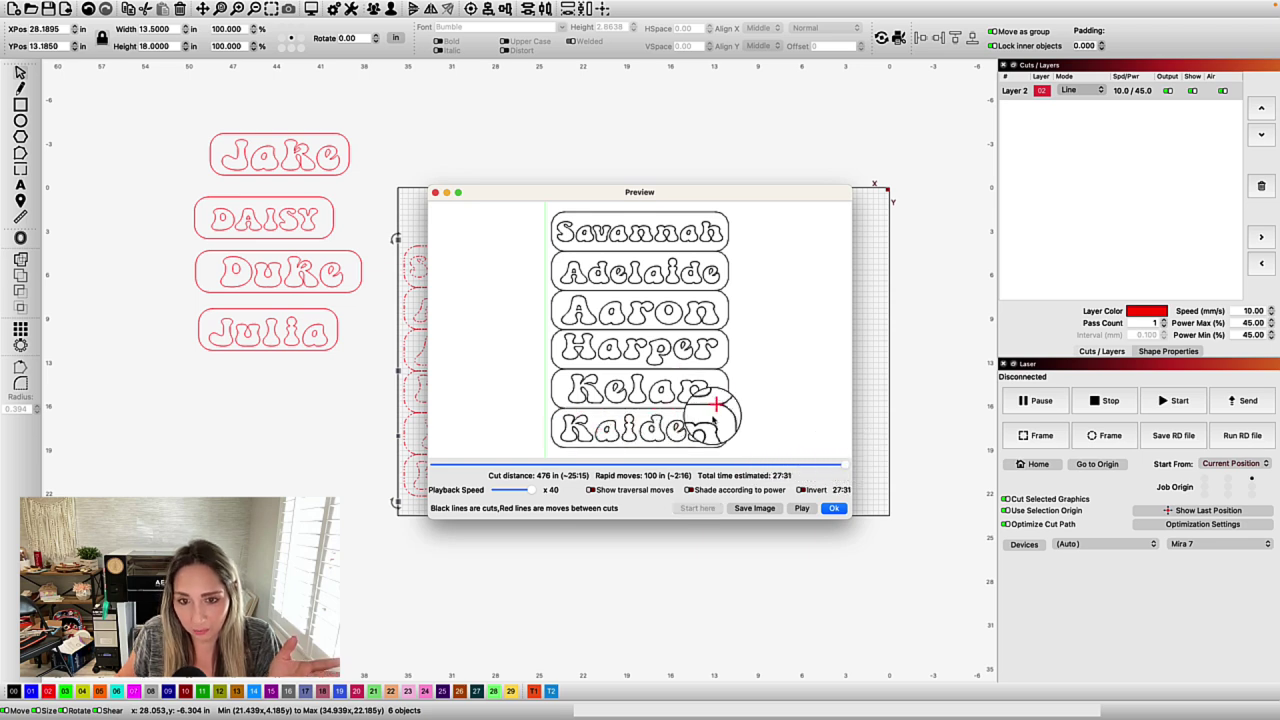
pyautogui.click(834, 508)
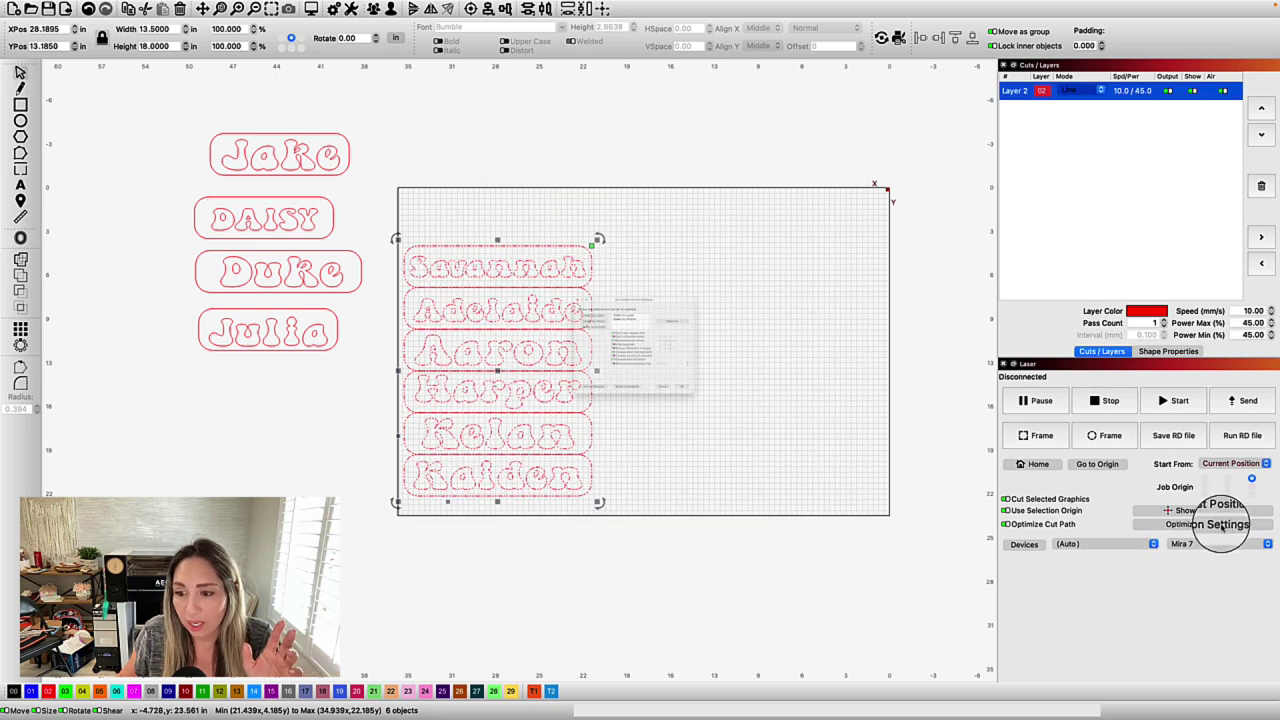
# Step: Turn Remove overlapping lines back on in the cut optimization settings and preview the cut of the six names again
pyautogui.click(1222, 524)
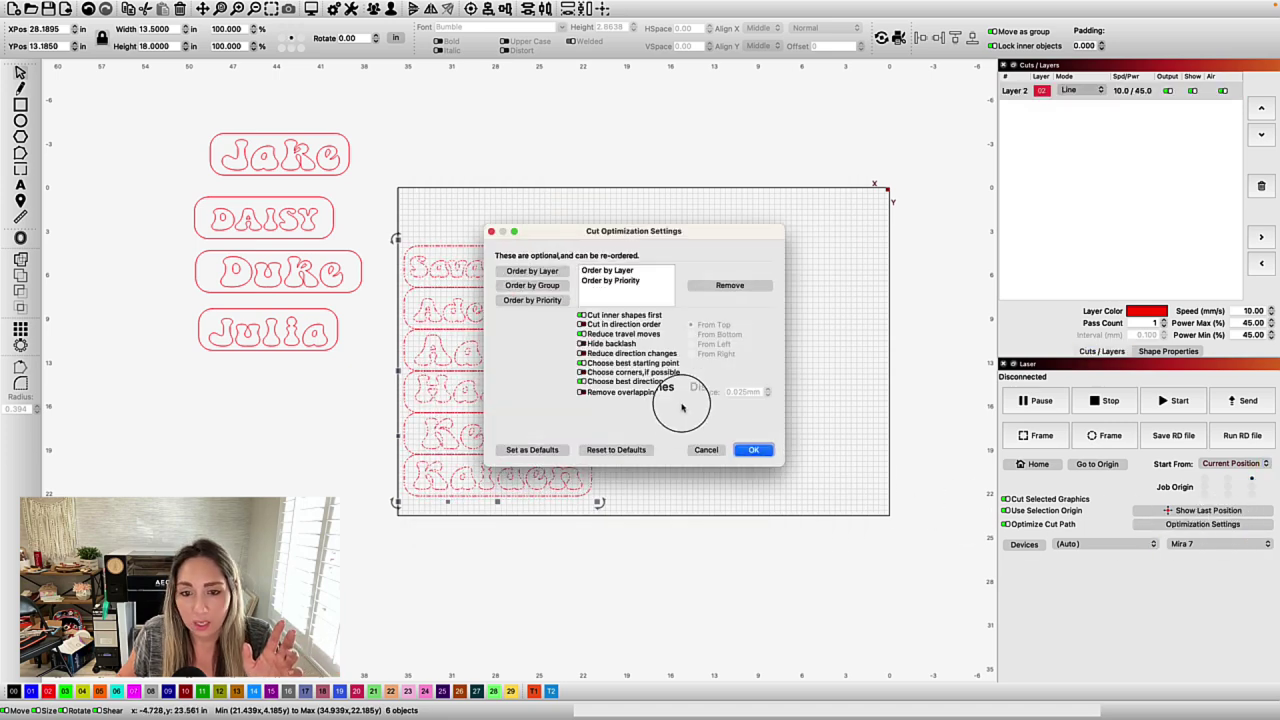
pyautogui.click(753, 449)
pyautogui.click(309, 10)
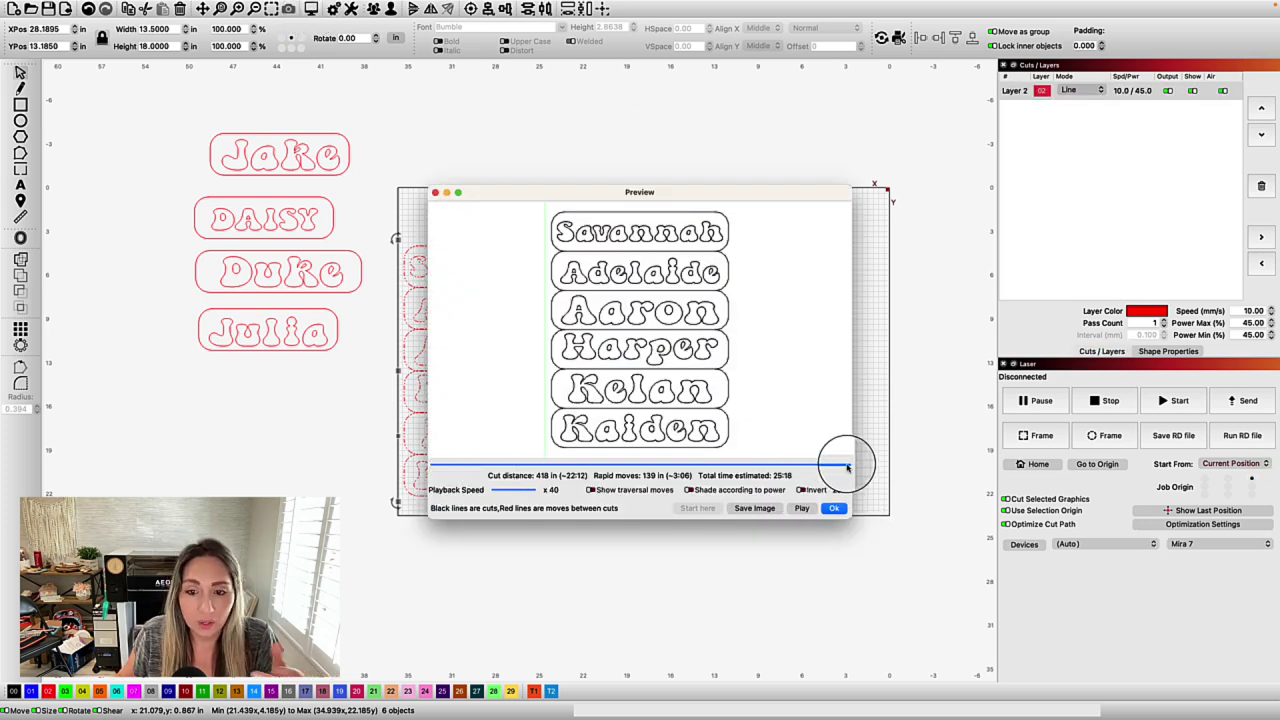
pyautogui.moveTo(848, 468)
pyautogui.mouseDown()
pyautogui.moveTo(700, 468)
pyautogui.moveTo(840, 468)
pyautogui.mouseUp()
pyautogui.click(836, 508)
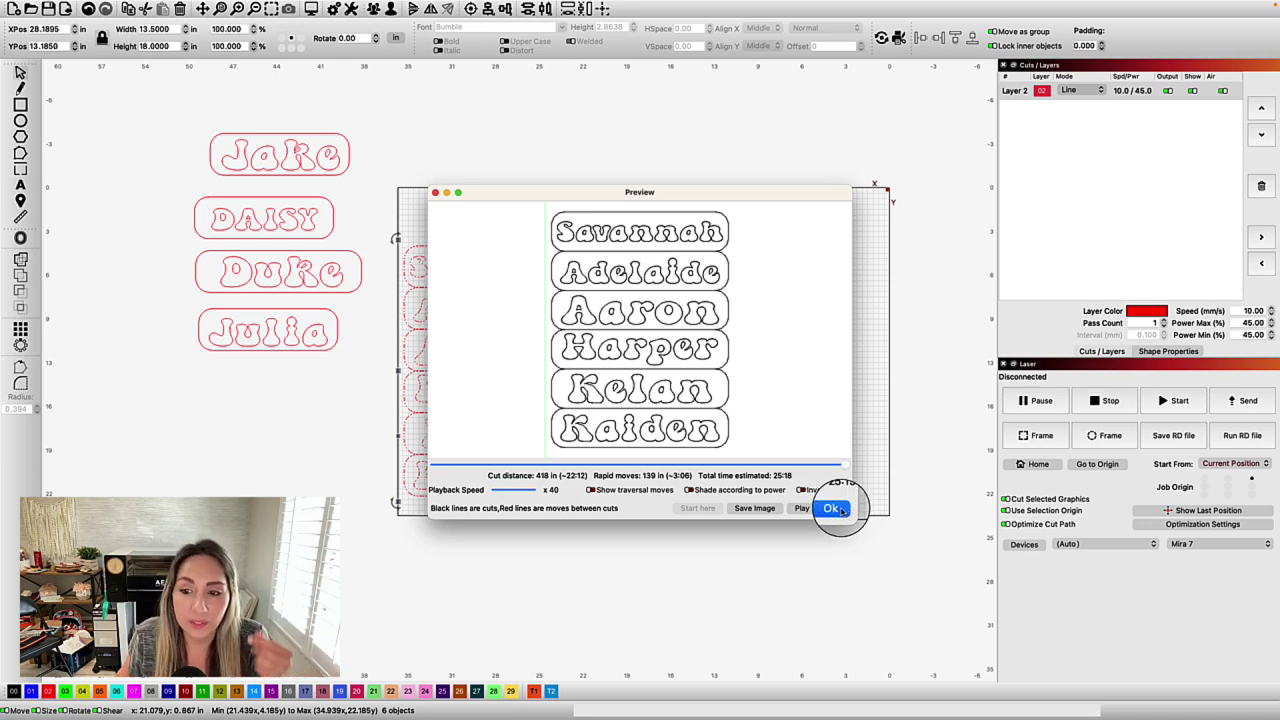
pyautogui.click(836, 508)
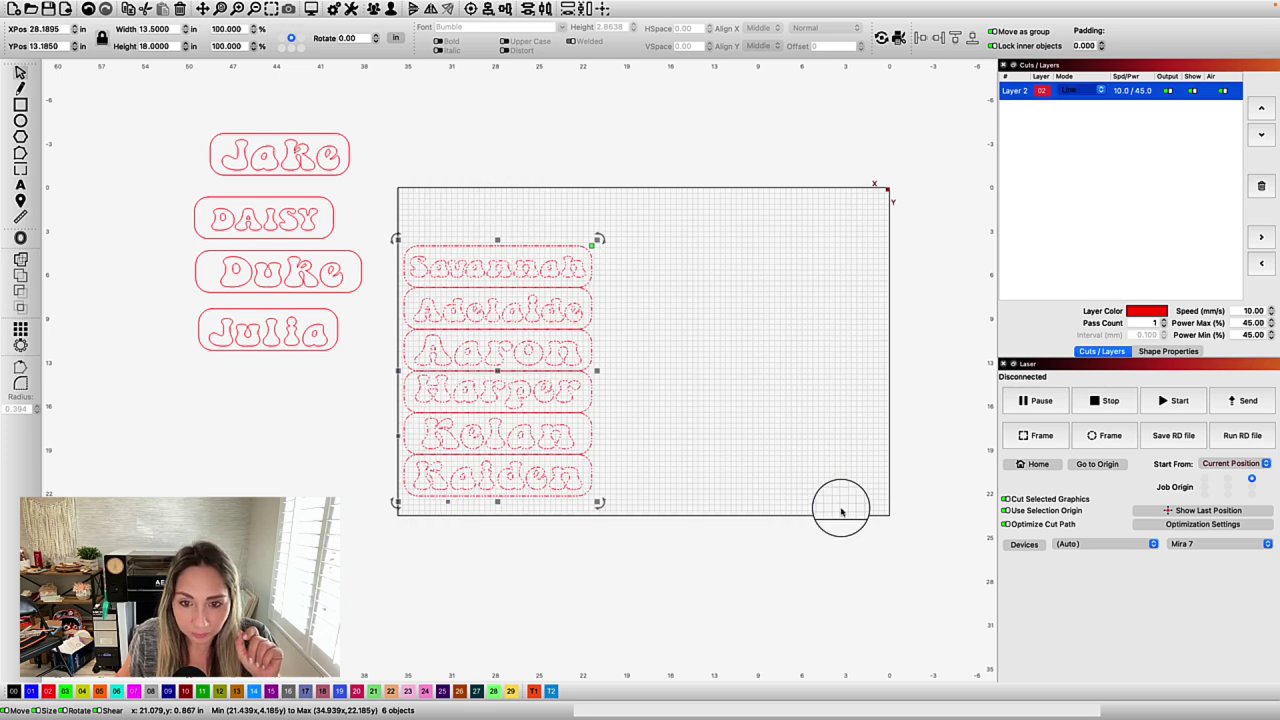
# Step: Move the whole stack of six name designs down about 1 in, close to the work area's lower edge
pyautogui.click(162, 186)
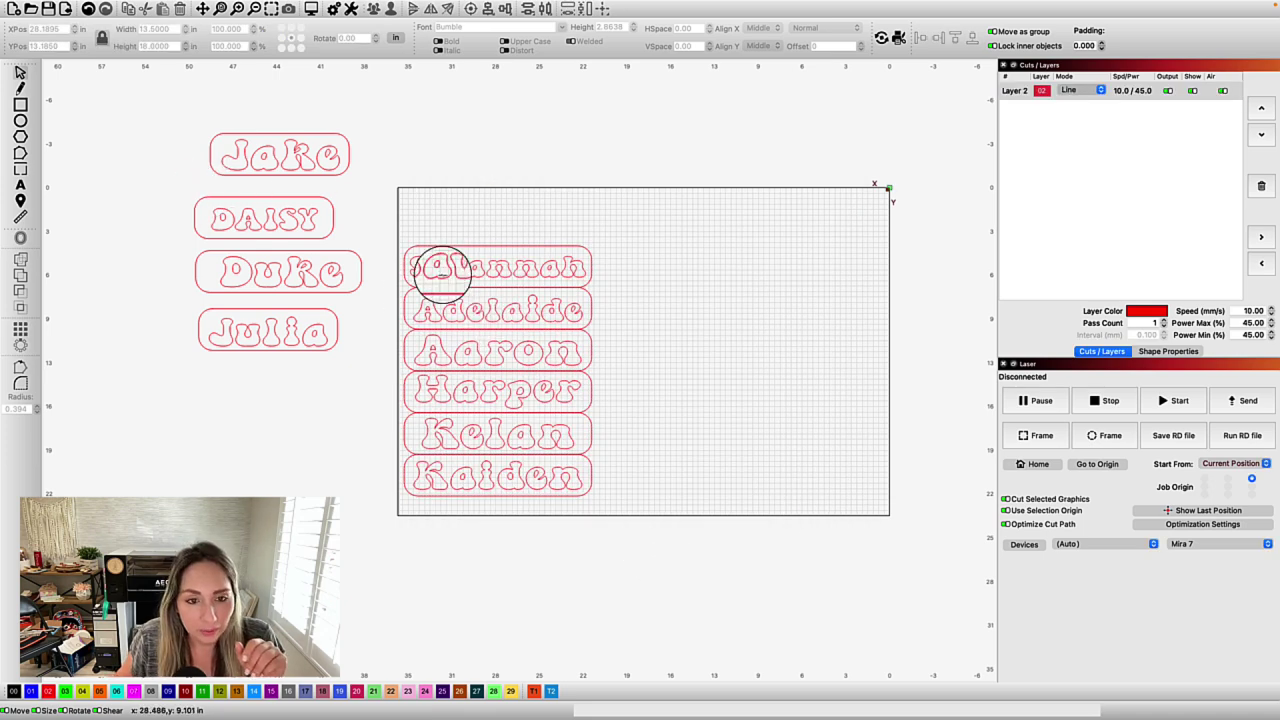
pyautogui.moveTo(381, 236); pyautogui.dragTo(608, 516)
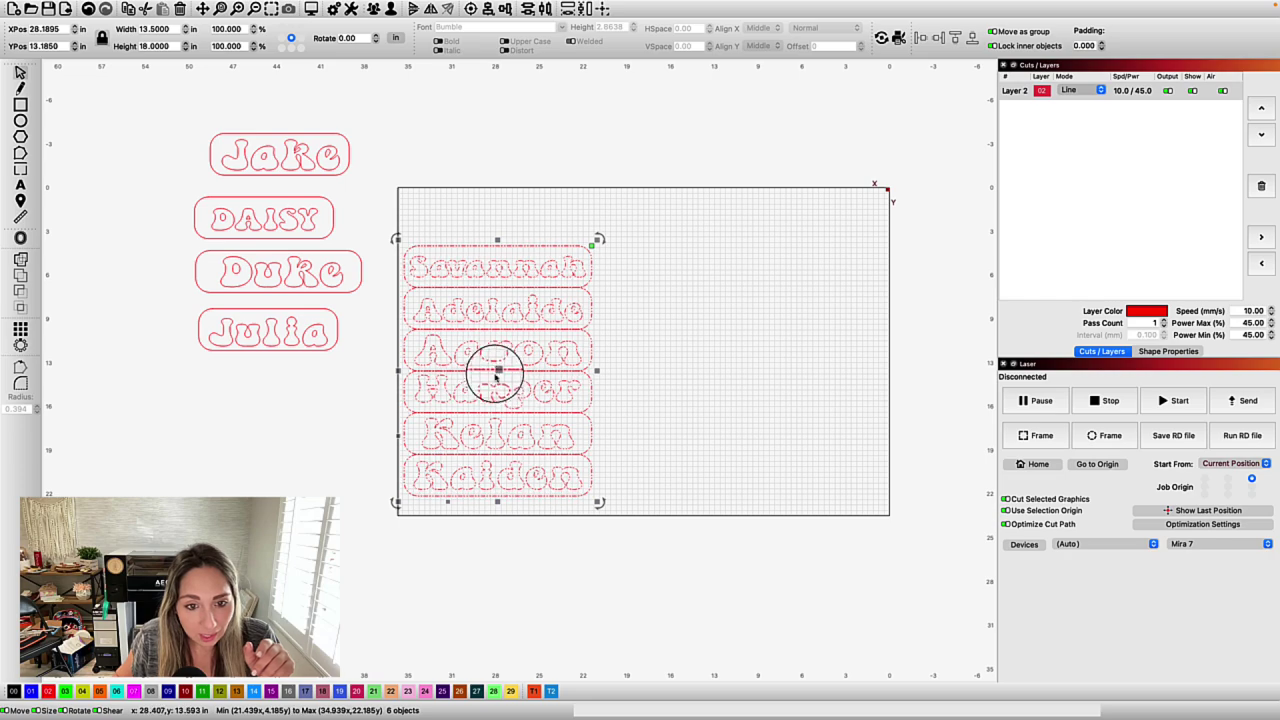
pyautogui.moveTo(491, 366); pyautogui.dragTo(498, 384)
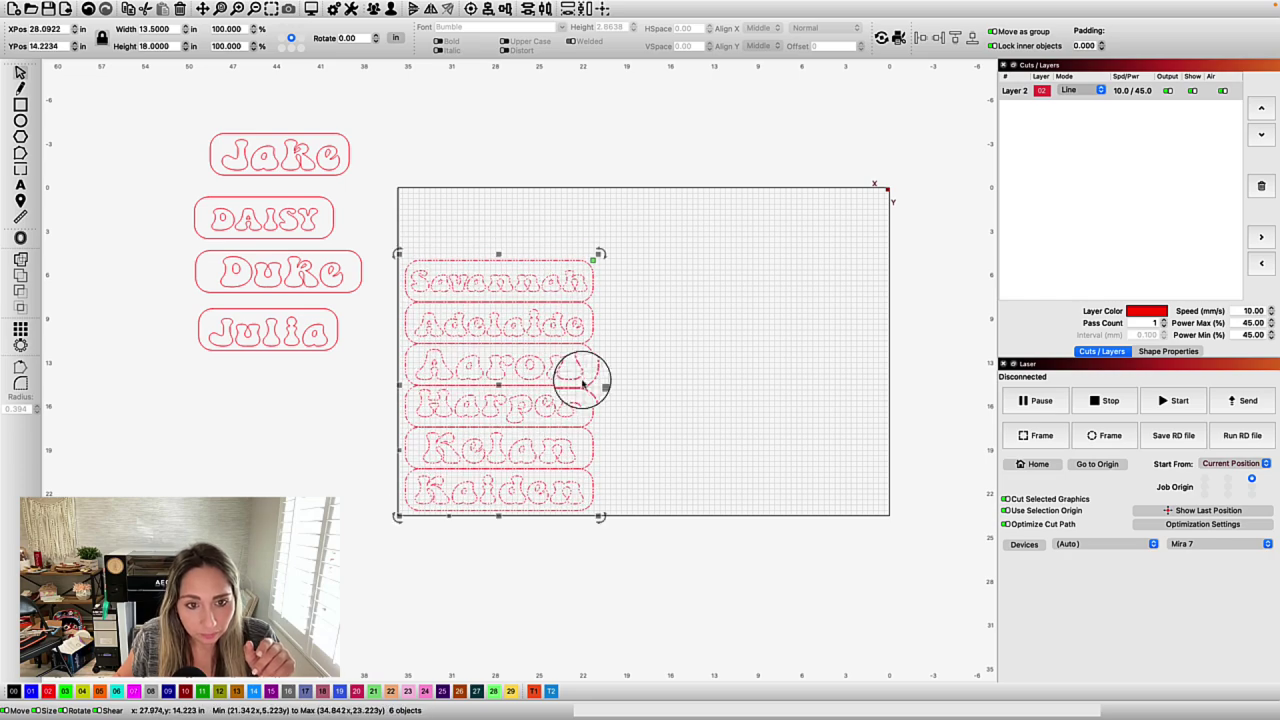
pyautogui.click(606, 337)
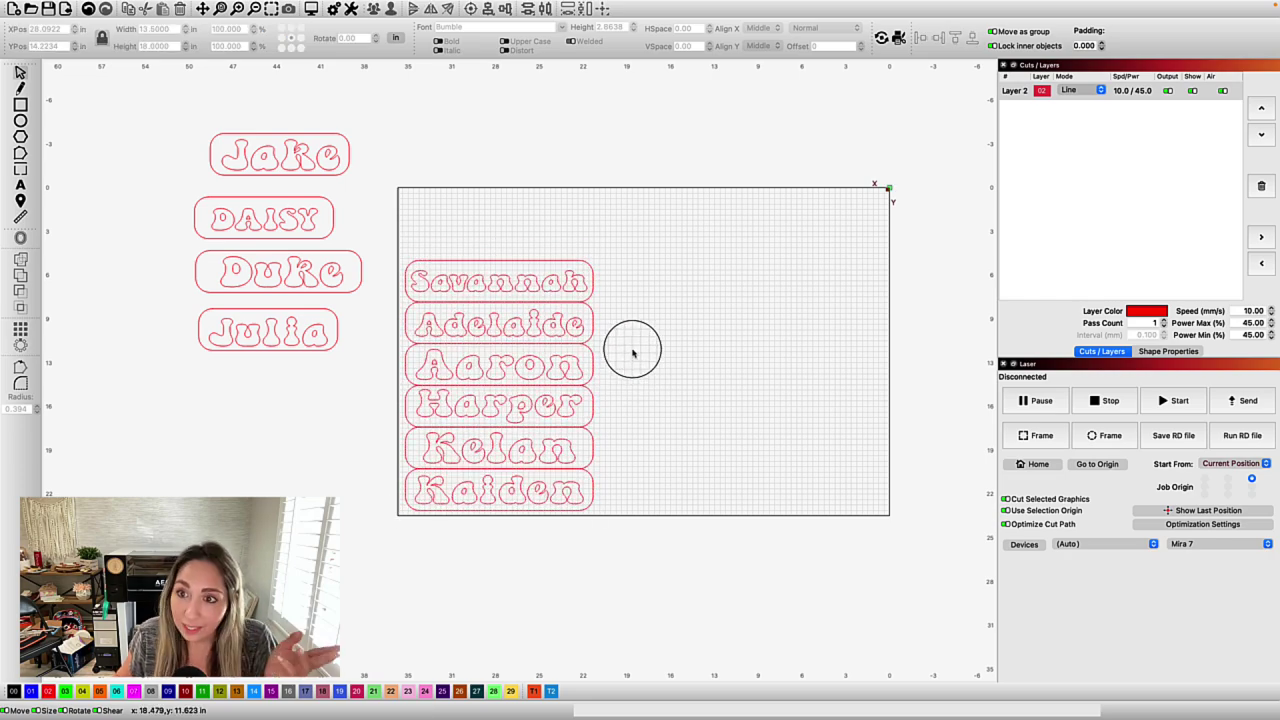